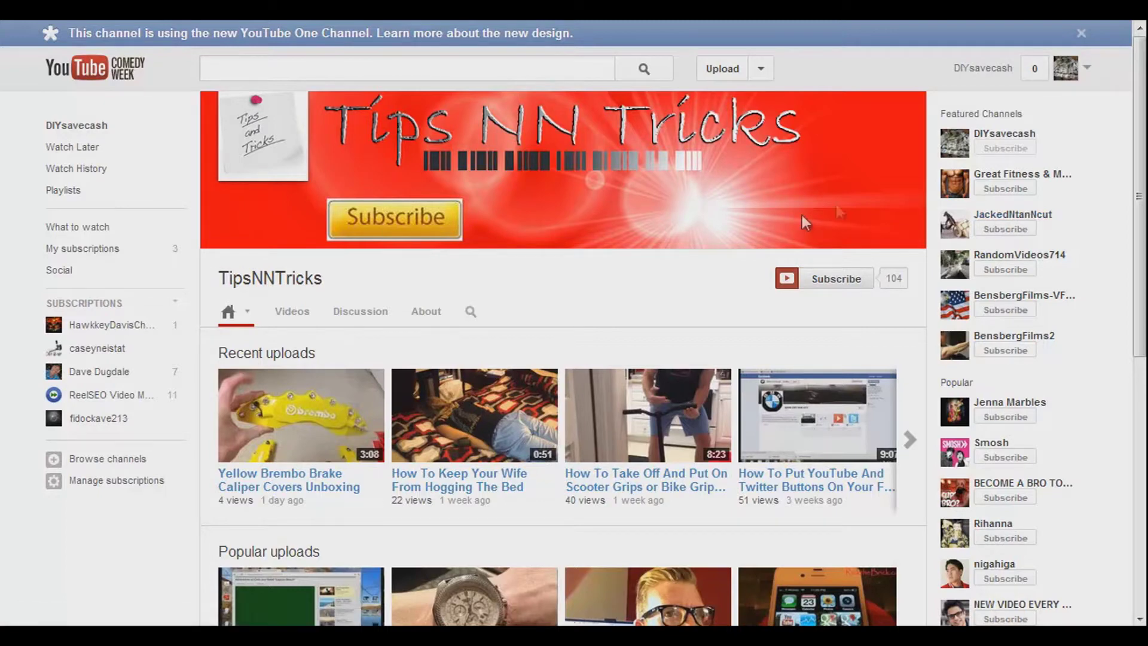
Open the DIYsavecash channel from the featured channels and examine its banner art and channel page.
{"action": "left_click", "coordinate": [1007, 142]}
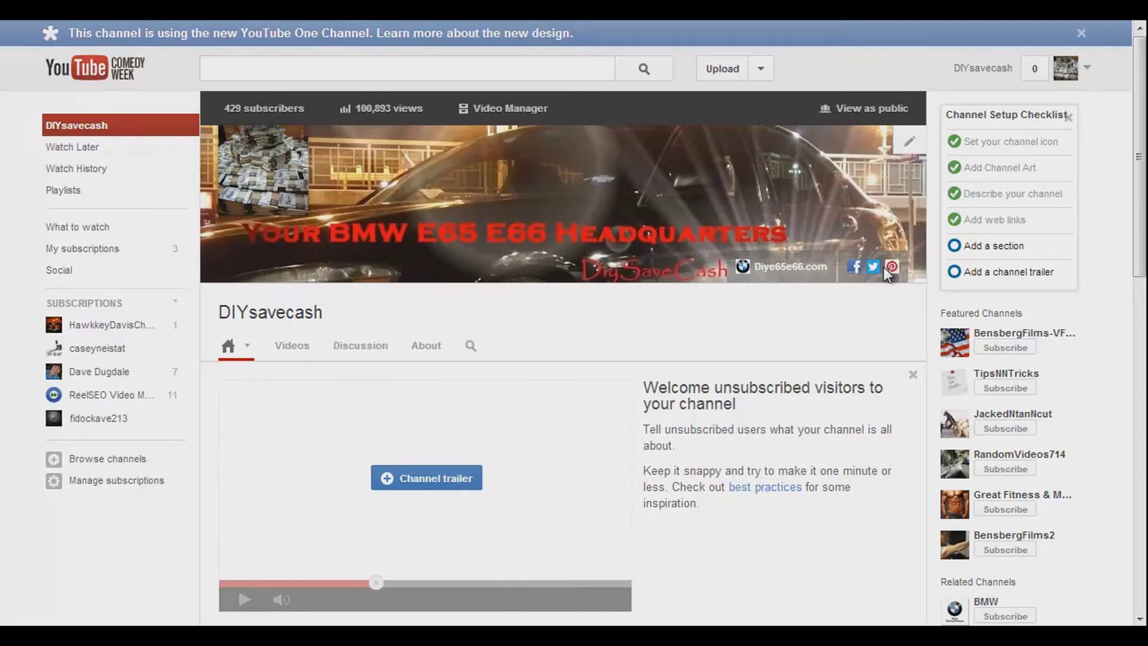
{"action": "scroll", "coordinate": [861, 340], "scroll_direction": "down", "scroll_amount": 3}
{"action": "left_click", "coordinate": [990, 326]}
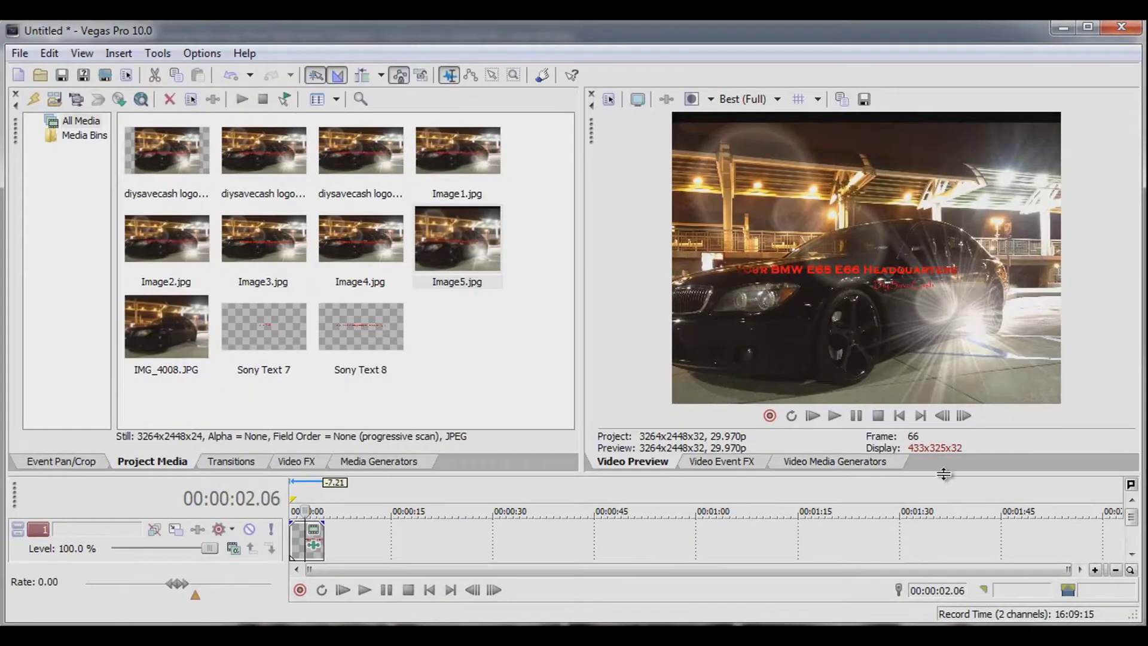
Create a new project with a frame size of 2560 x 1440, discarding the changes to the open untitled project.
{"action": "left_click_drag", "start_coordinate": [944, 474], "coordinate": [942, 415]}
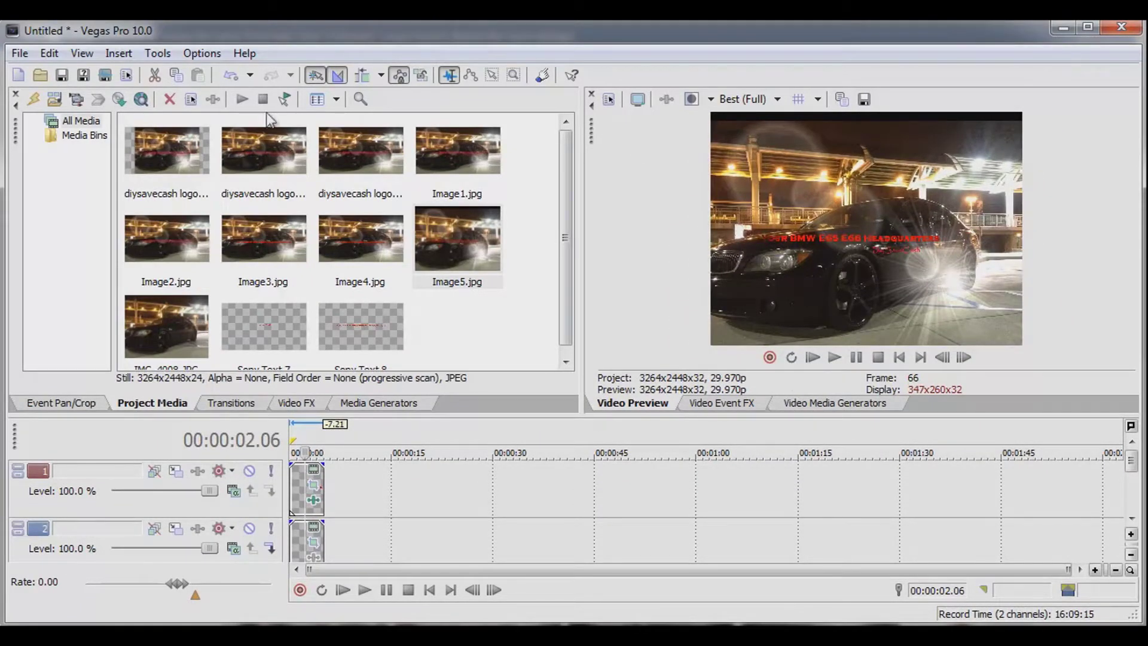
{"action": "left_click", "coordinate": [19, 55]}
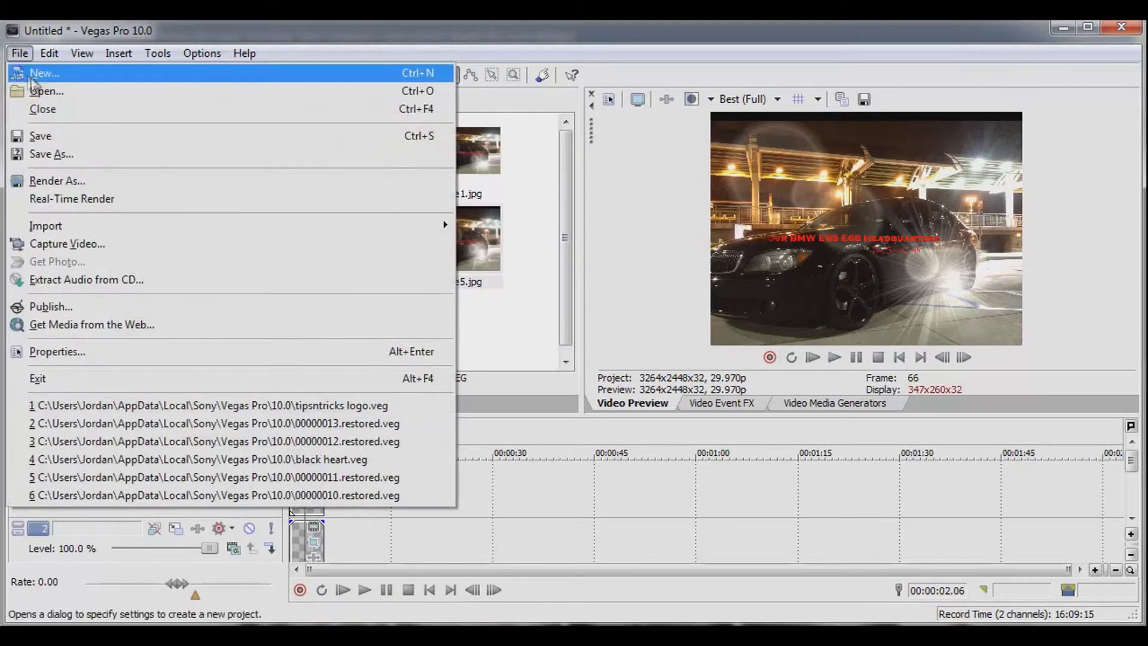
{"action": "left_click", "coordinate": [59, 75]}
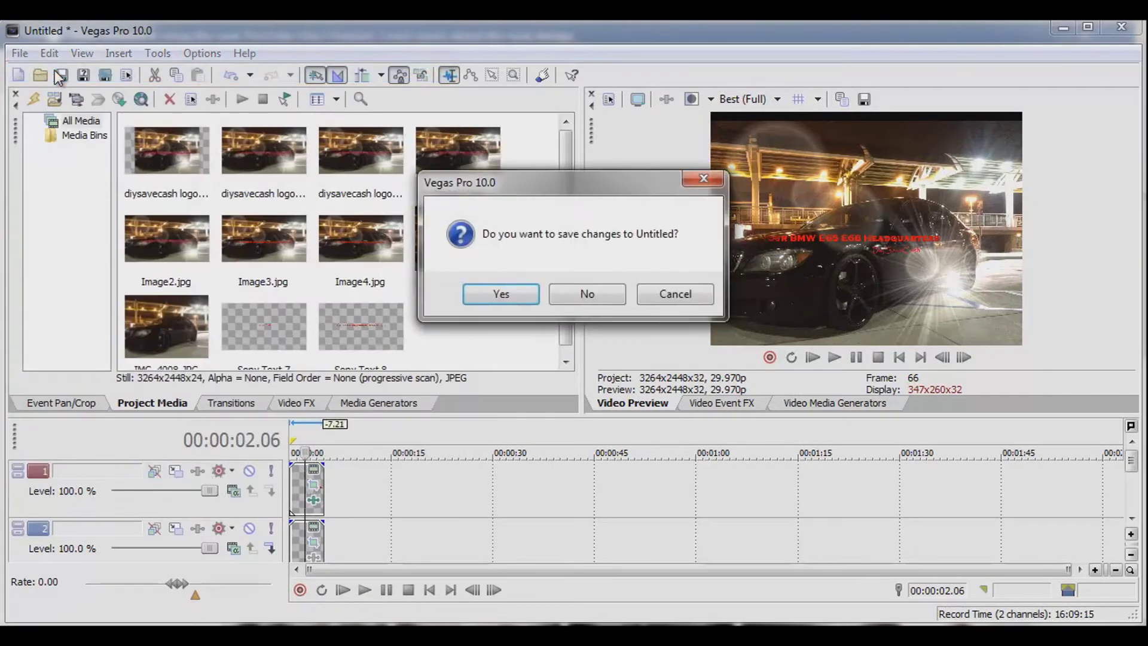
{"action": "left_click", "coordinate": [575, 291]}
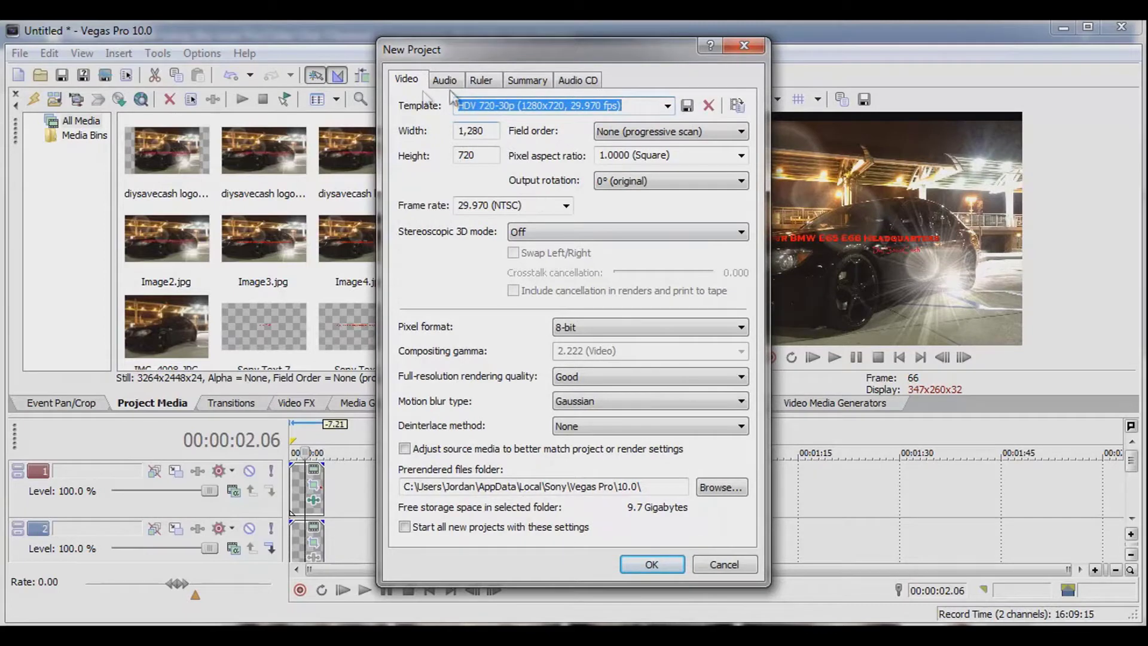
{"action": "key", "text": "Tab"}
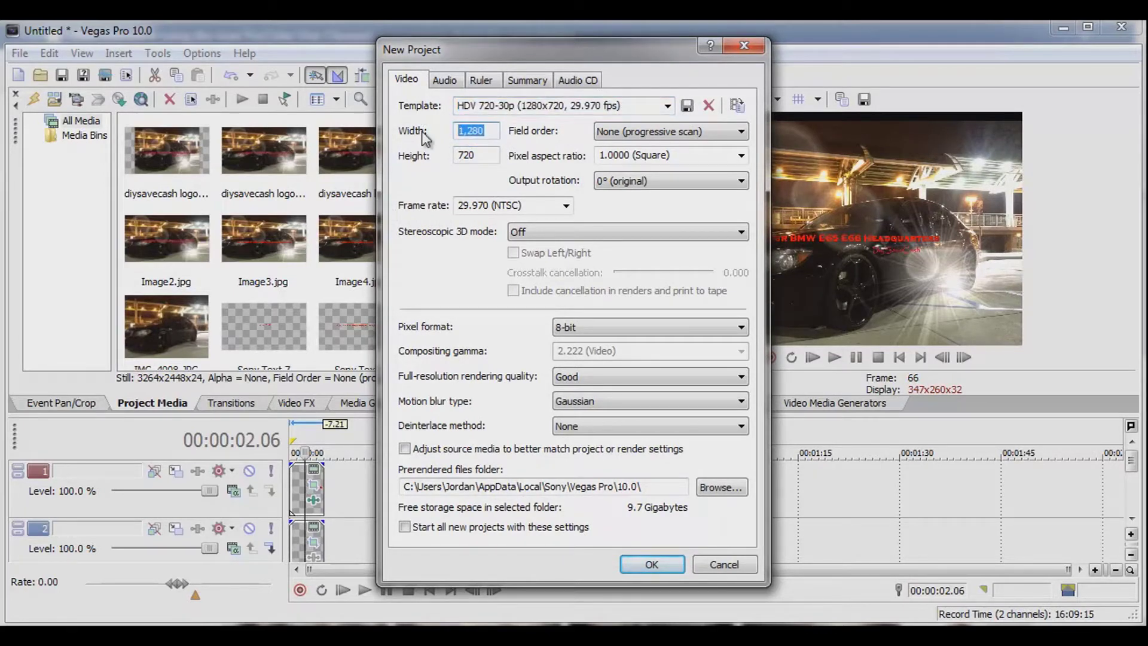
{"action": "type", "text": "2560"}
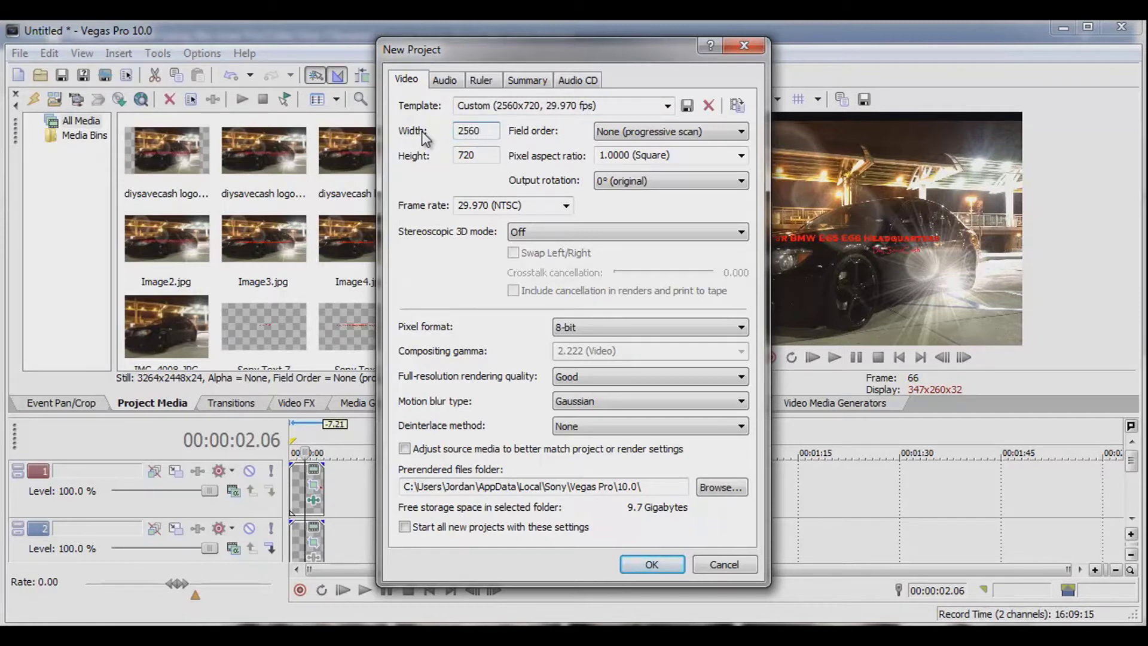
{"action": "key", "text": "Tab"}
{"action": "type", "text": "1440"}
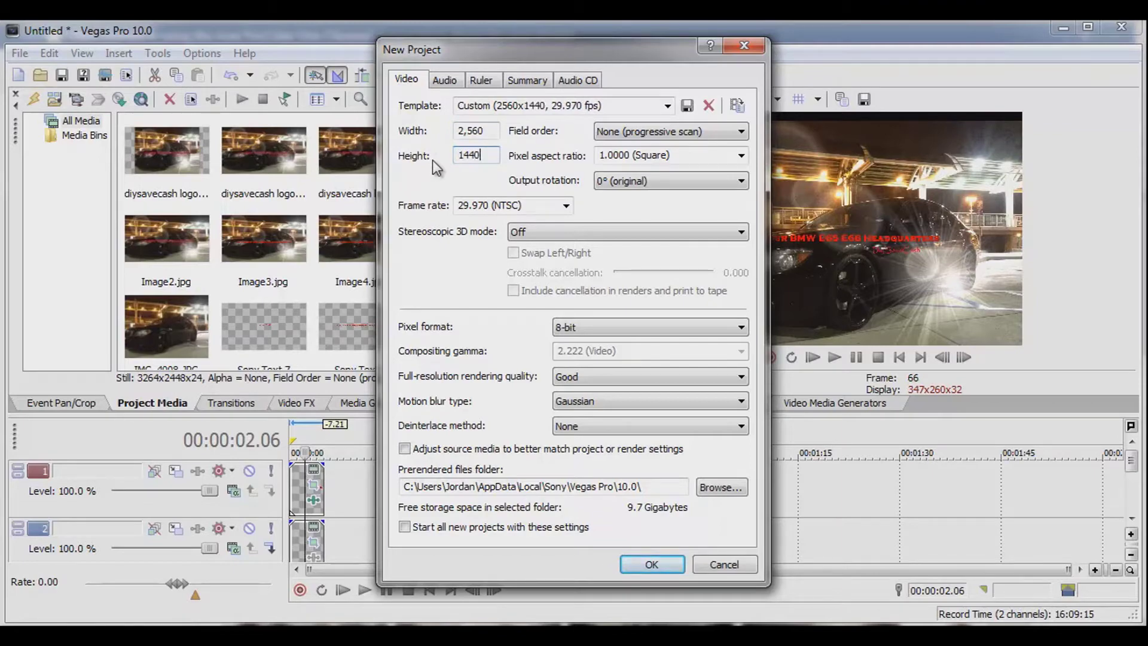
{"action": "left_click", "coordinate": [649, 564]}
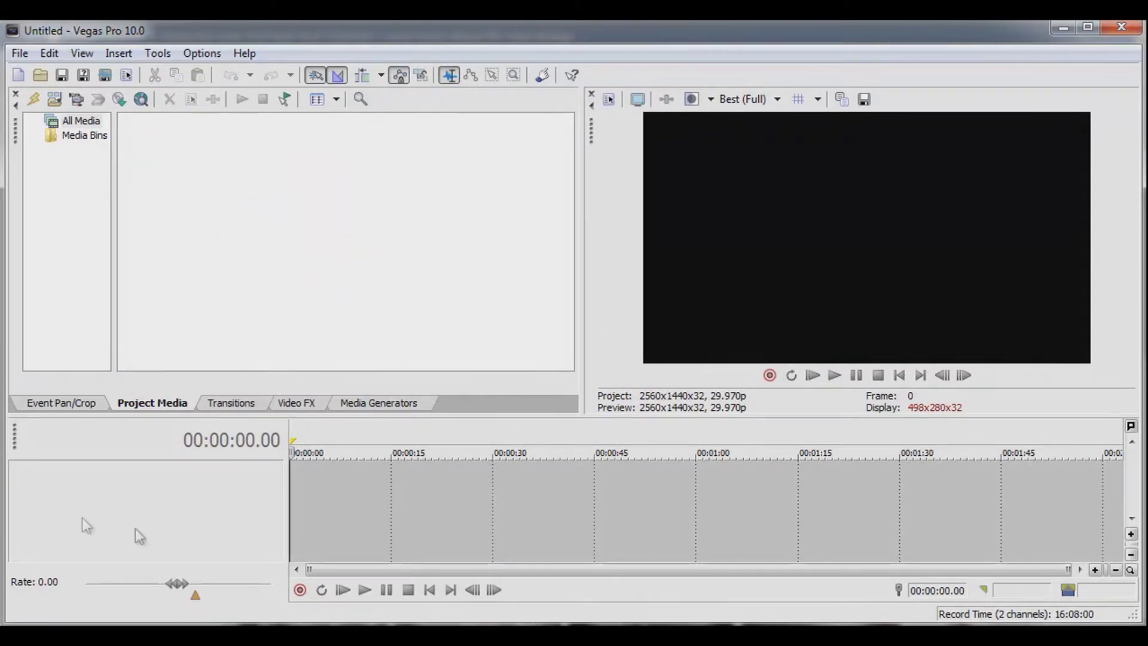
Add a video track and insert a text media event at its start.
{"action": "right_click", "coordinate": [227, 491]}
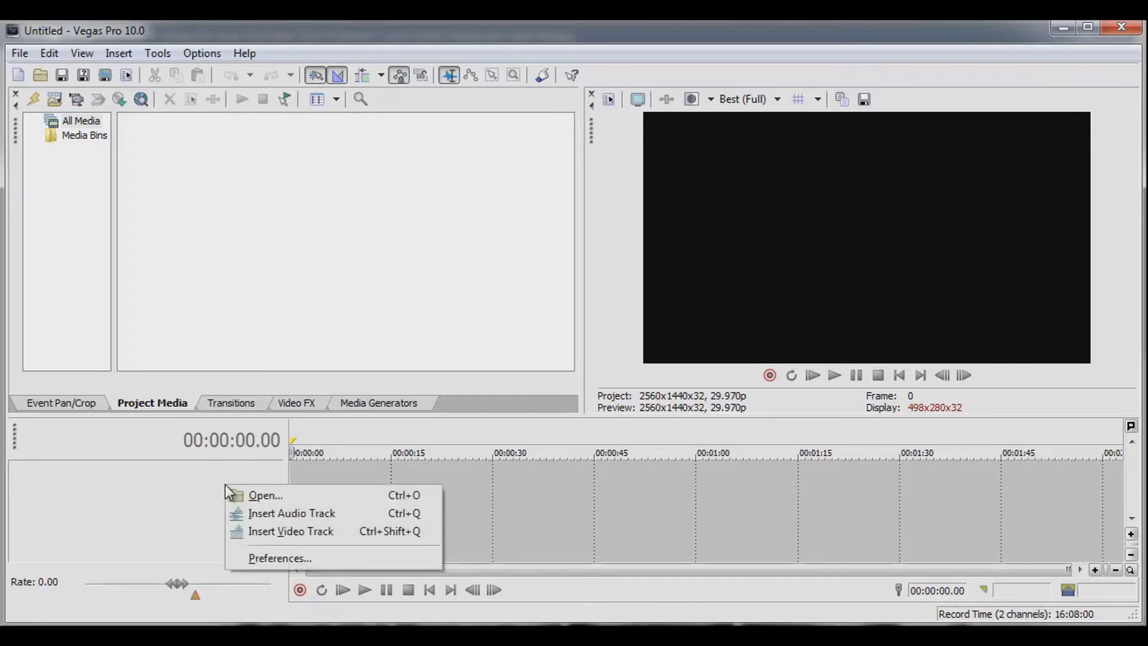
{"action": "left_click", "coordinate": [258, 537]}
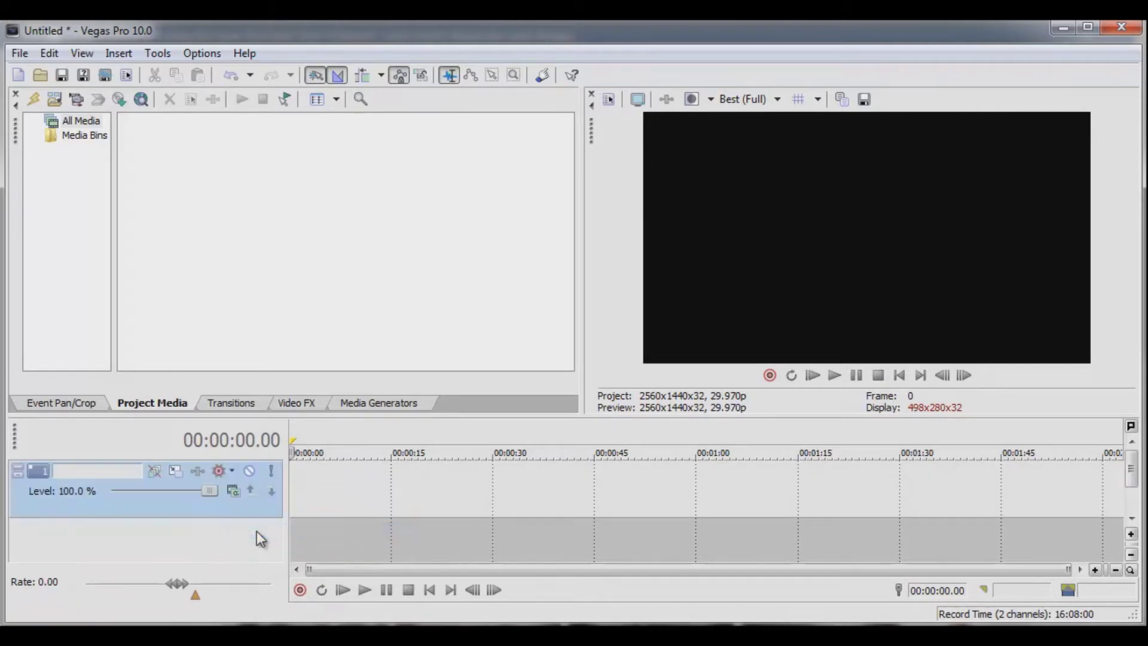
{"action": "right_click", "coordinate": [332, 485]}
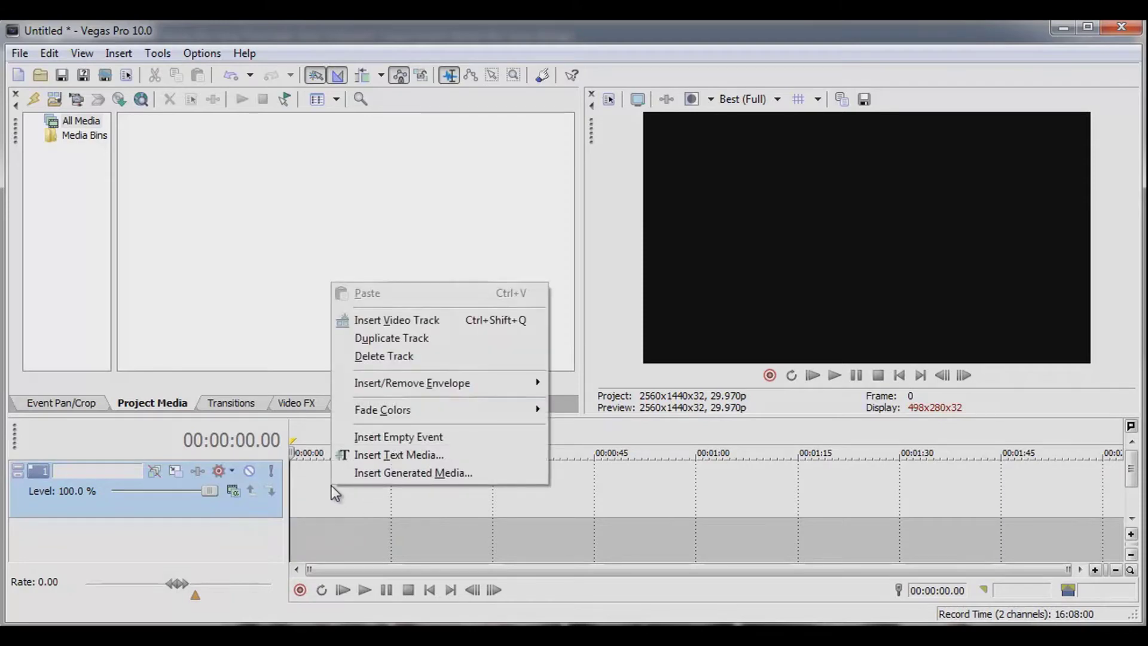
{"action": "left_click", "coordinate": [358, 455]}
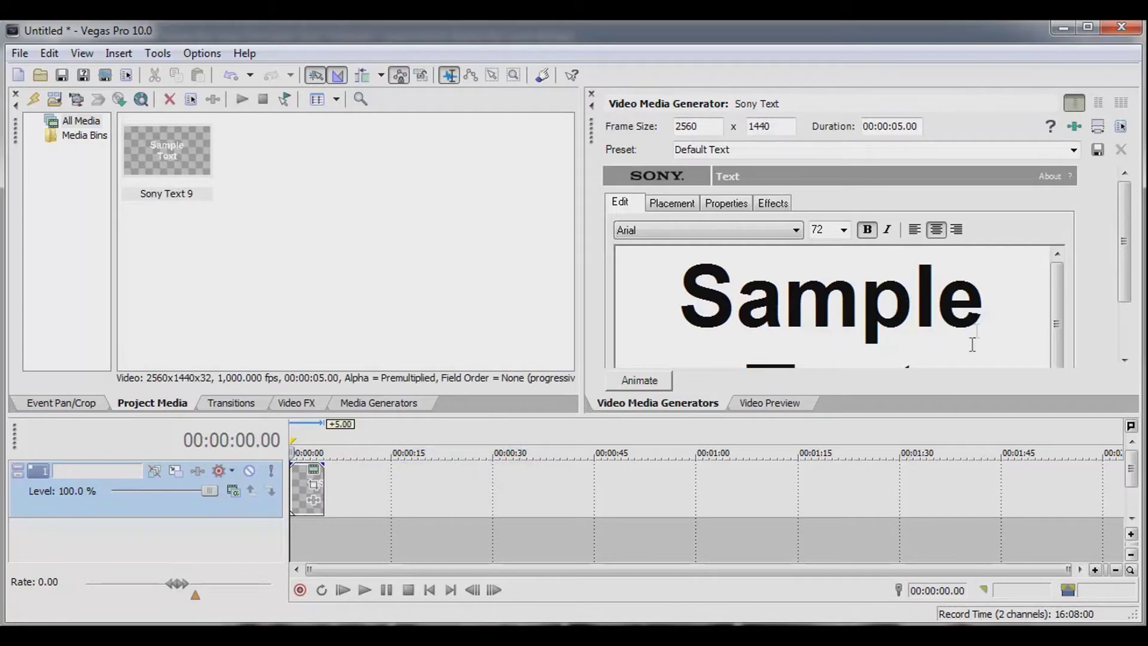
Clear the sample text and set the text format to Bradley Hand ITC at size 48.
{"action": "left_click_drag", "start_coordinate": [991, 297], "coordinate": [679, 338]}
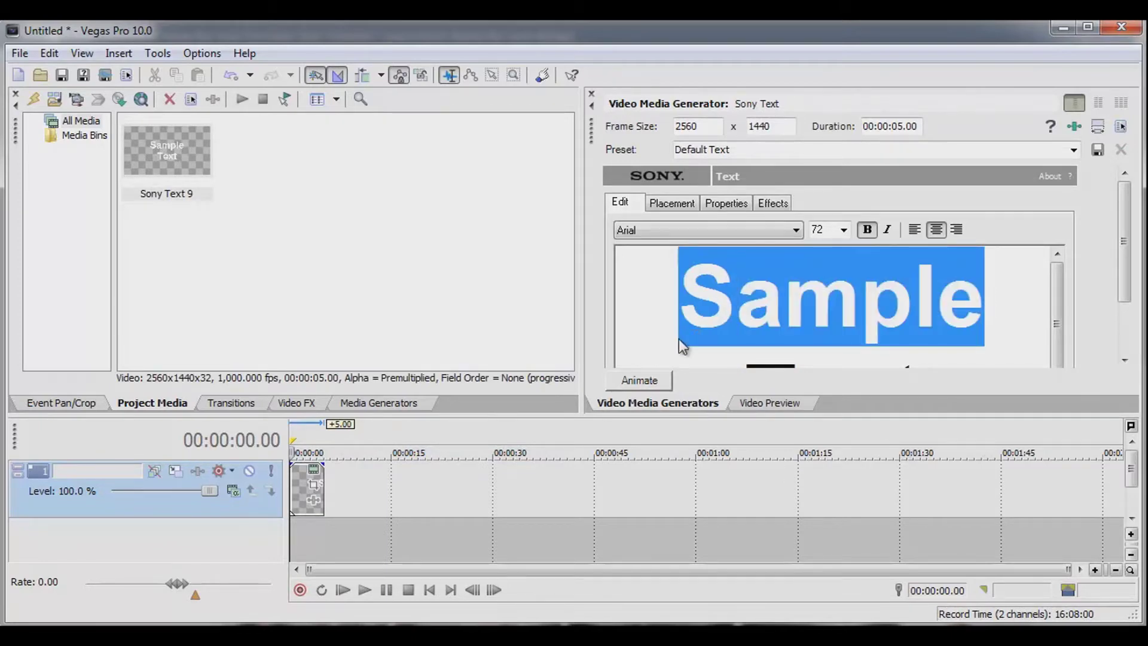
{"action": "key", "text": "BackSpace"}
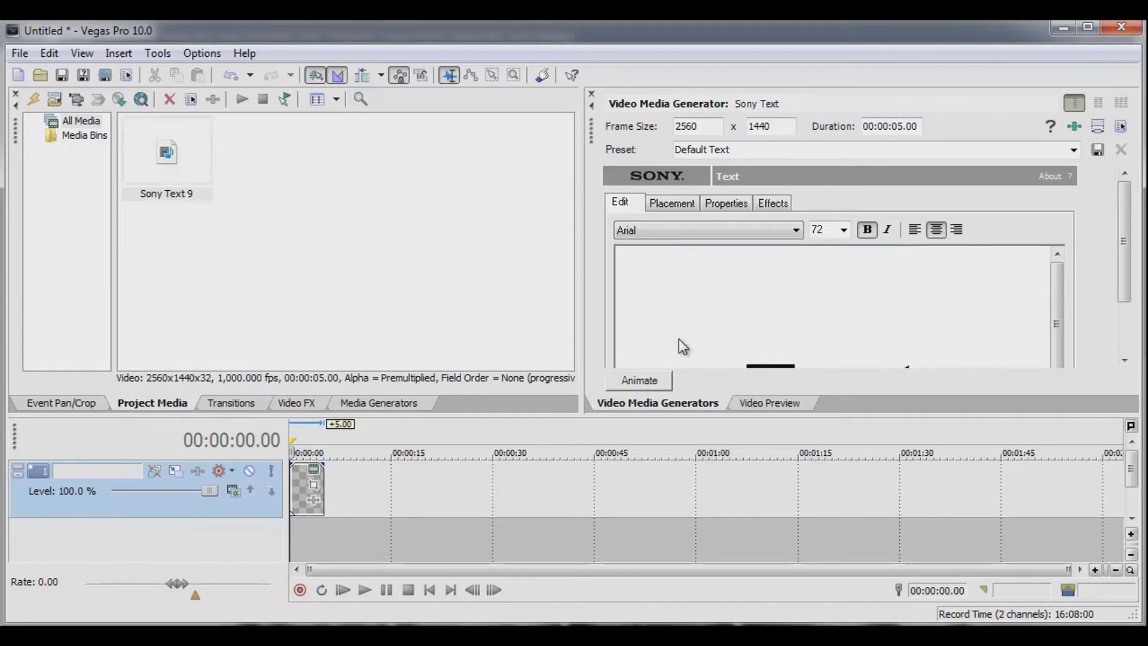
{"action": "left_click", "coordinate": [843, 230]}
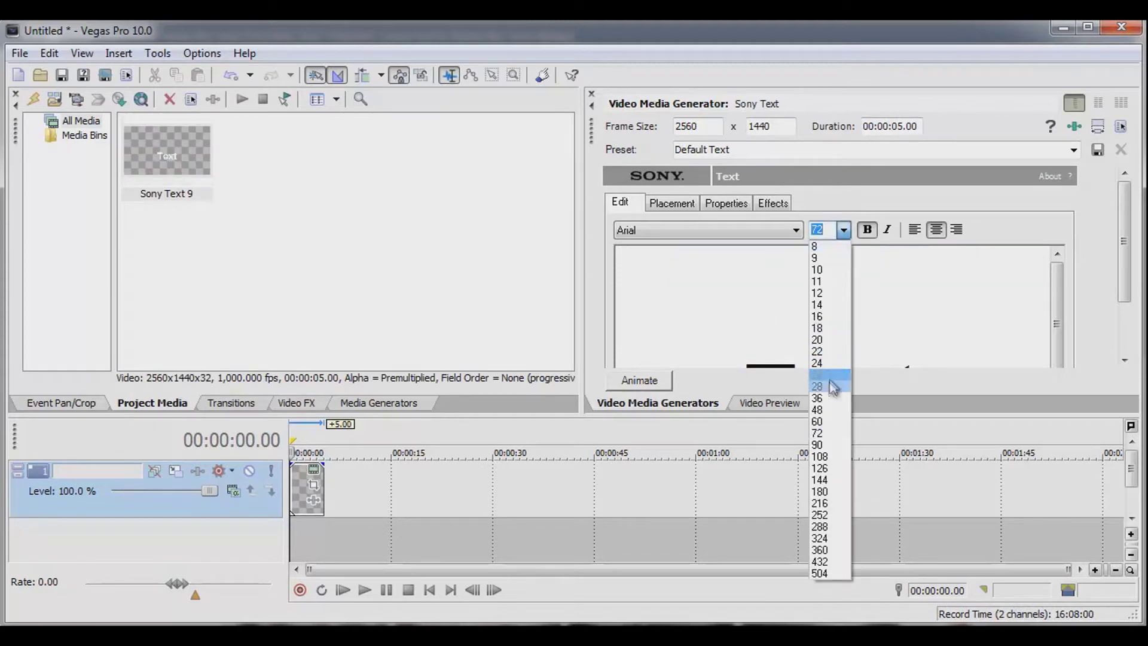
{"action": "left_click", "coordinate": [825, 410]}
{"action": "left_click_drag", "start_coordinate": [900, 354], "coordinate": [787, 361]}
{"action": "key", "text": "BackSpace"}
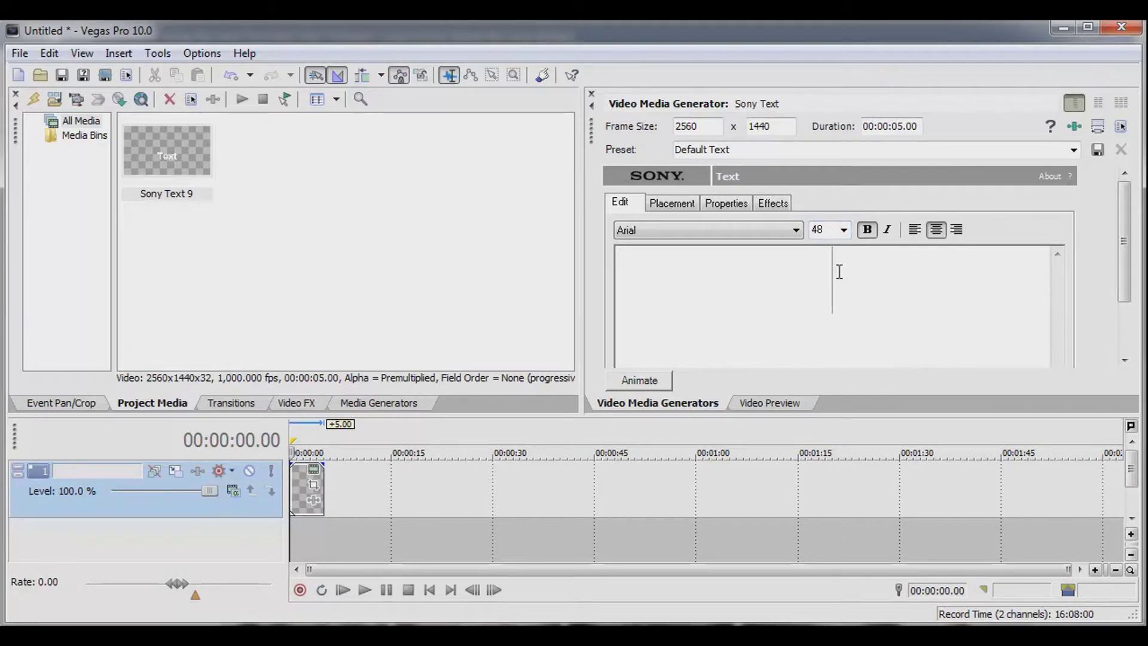
{"action": "left_click", "coordinate": [796, 230]}
{"action": "left_click_drag", "start_coordinate": [796, 335], "coordinate": [795, 354]}
{"action": "left_click", "coordinate": [654, 411]}
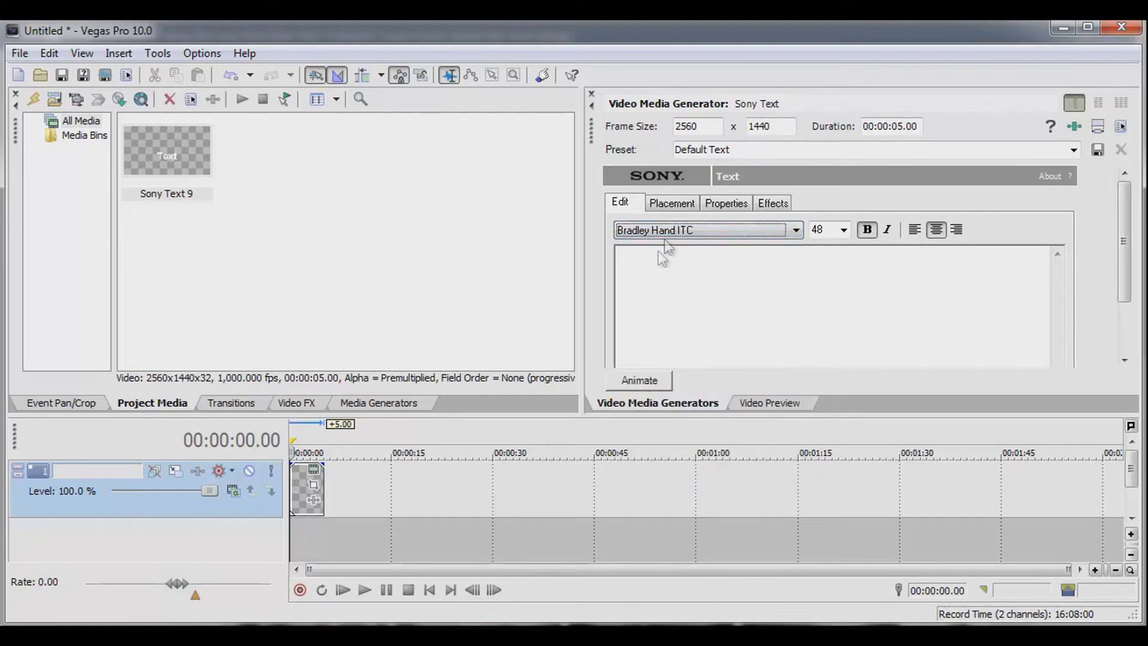
{"action": "left_click", "coordinate": [825, 290]}
{"action": "left_click", "coordinate": [843, 278]}
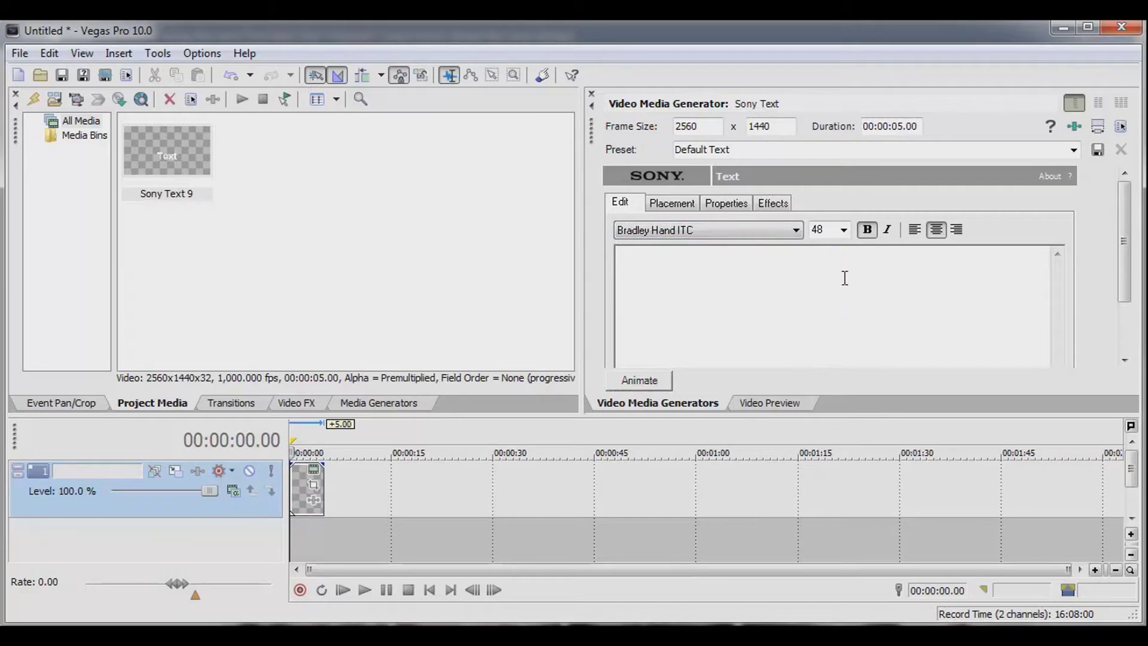
Enter "JackedNtanNcut" as the title text.
{"action": "type", "text": "Jacke"}
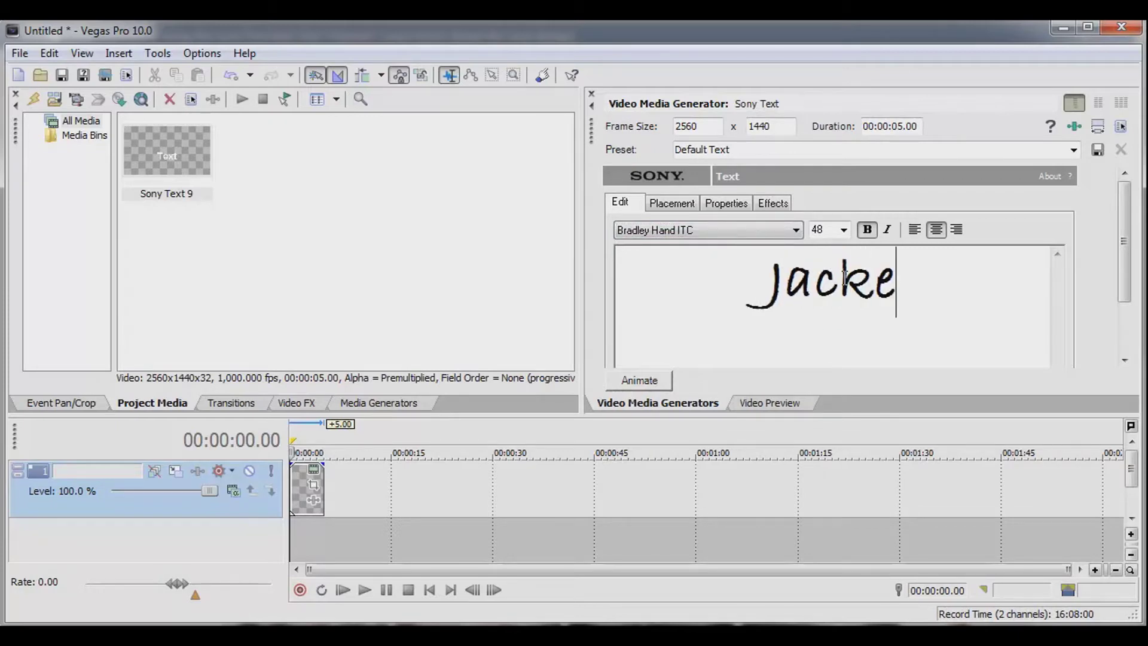
{"action": "type", "text": "d N"}
{"action": "key", "text": "BackSpace"}
{"action": "key", "text": "BackSpace"}
{"action": "type", "text": "NT"}
{"action": "key", "text": "BackSpace"}
{"action": "type", "text": "t"}
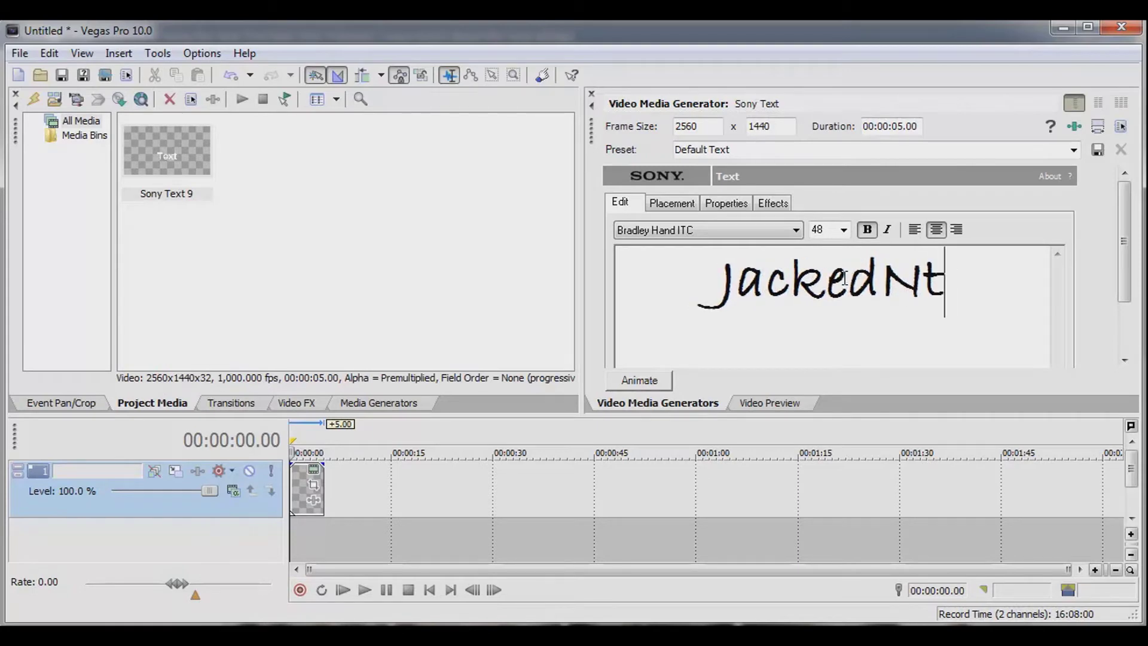
{"action": "type", "text": "anNcut"}
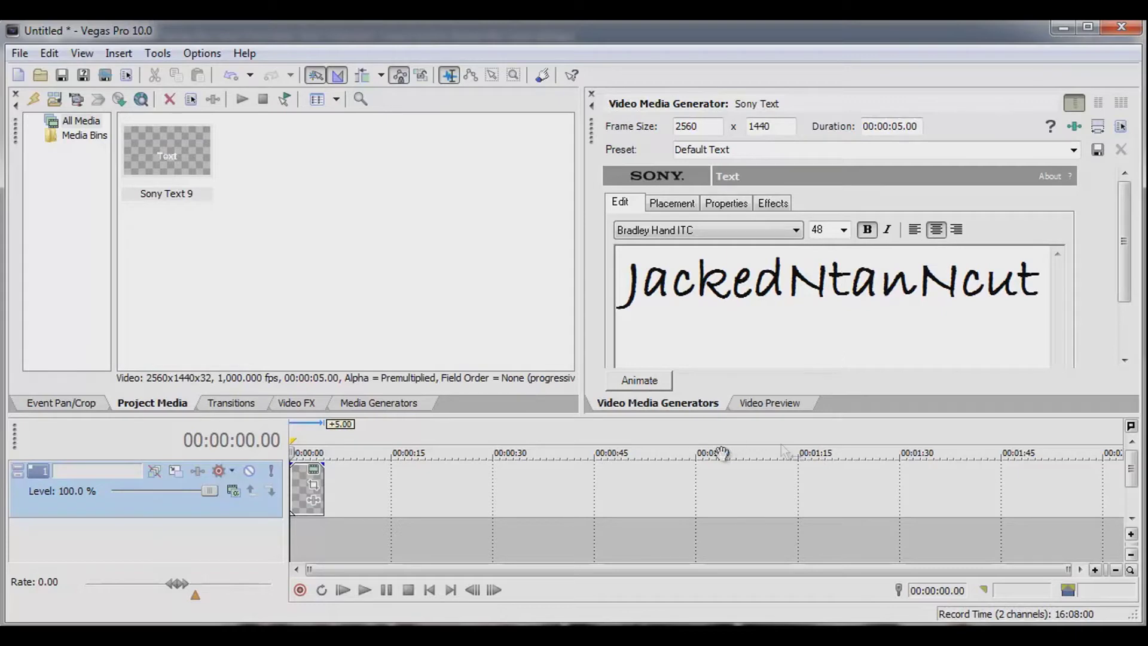
Enlarge the timeline area and add a second video track above the title, with a text media event at its start.
{"action": "left_click_drag", "start_coordinate": [934, 414], "coordinate": [923, 375]}
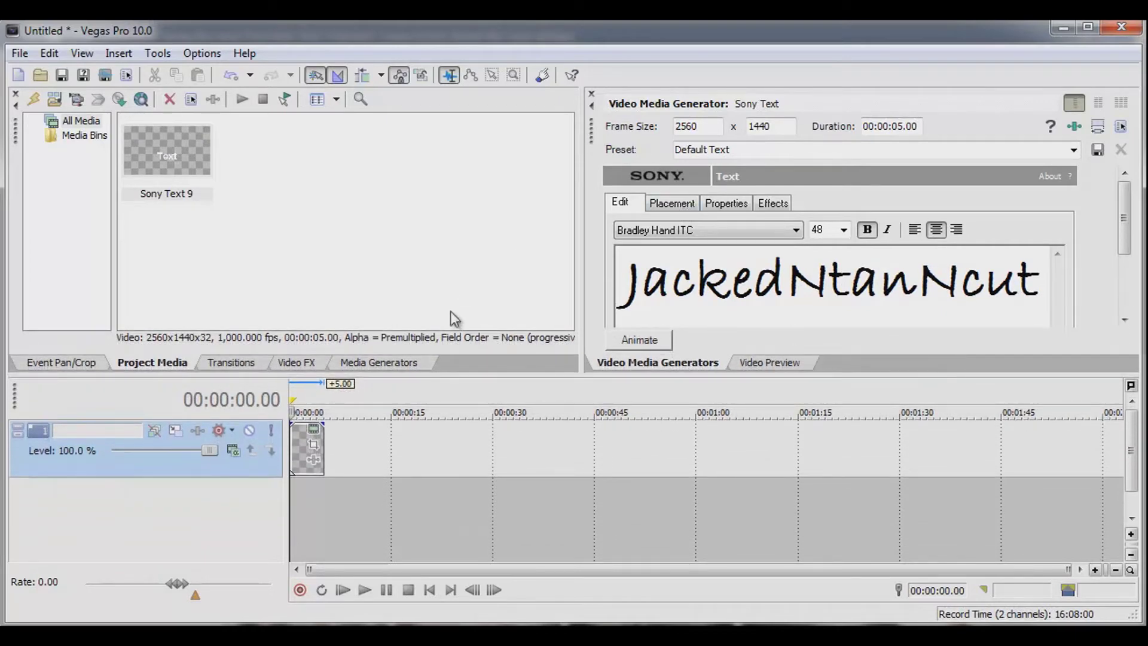
{"action": "right_click", "coordinate": [167, 499]}
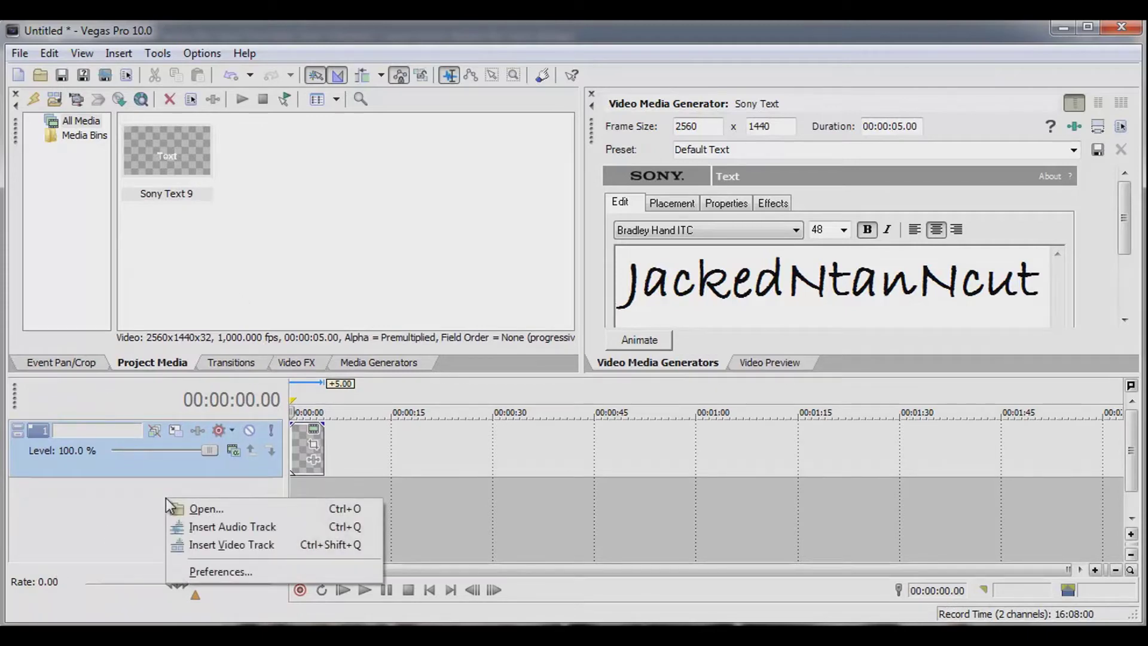
{"action": "left_click", "coordinate": [210, 545]}
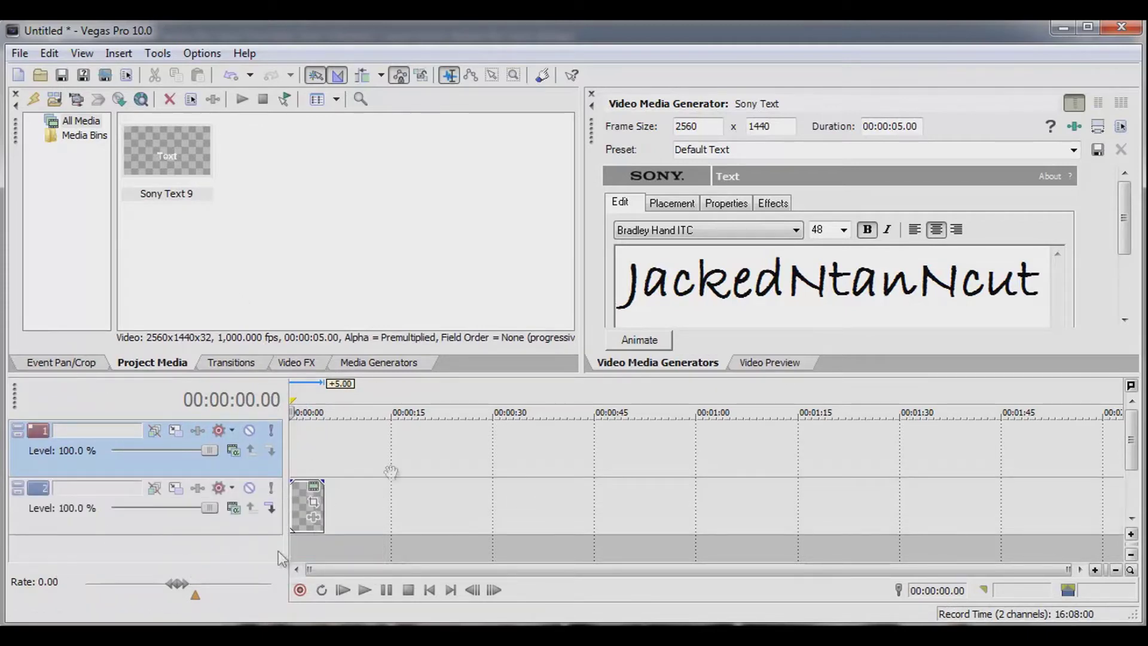
{"action": "right_click", "coordinate": [315, 440]}
{"action": "left_click", "coordinate": [383, 409]}
Clear the sample text of the second text event and set its font size to 36.
{"action": "left_click_drag", "start_coordinate": [975, 345], "coordinate": [681, 298]}
{"action": "key", "text": "Delete"}
{"action": "type", "text": "Text"}
{"action": "left_click_drag", "start_coordinate": [953, 295], "coordinate": [682, 300]}
{"action": "key", "text": "Delete"}
{"action": "left_click", "coordinate": [844, 230]}
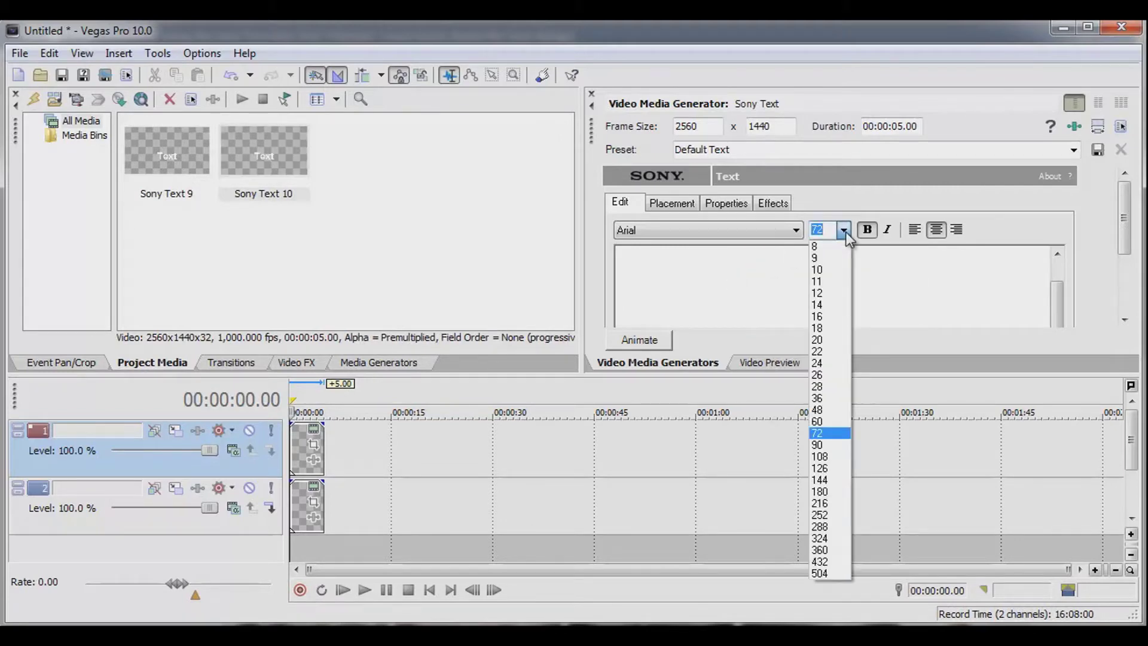
{"action": "left_click", "coordinate": [818, 398]}
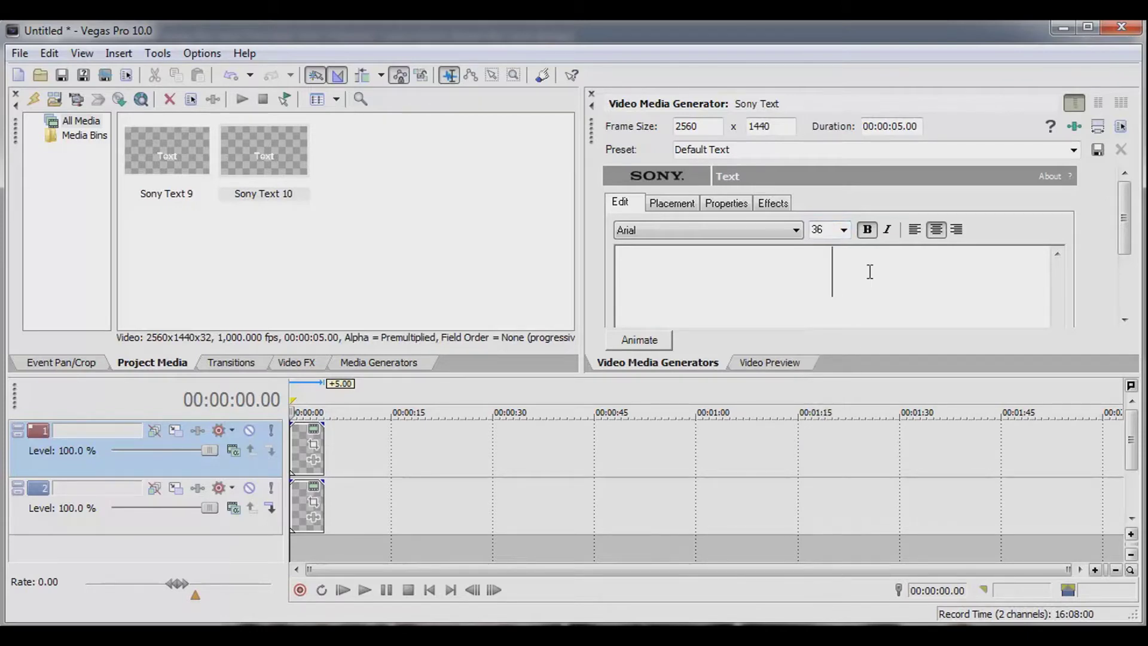
Enter the tagline "Your Headquarters For Funny Videos" in the second text event.
{"action": "type", "text": "Your"}
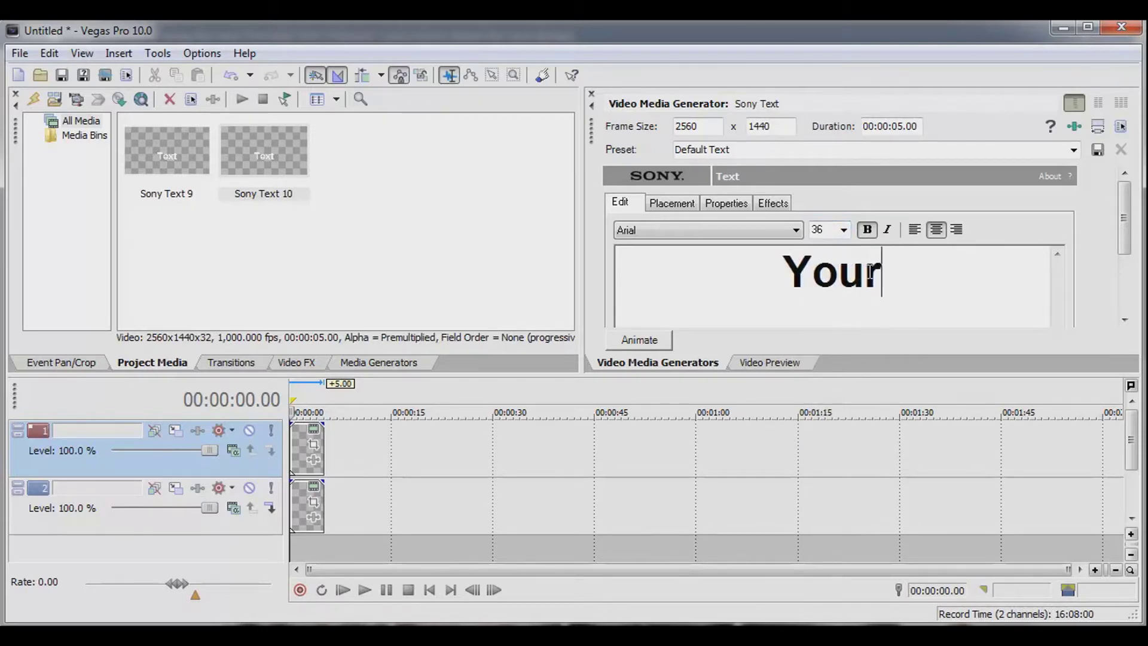
{"action": "type", "text": " Headquater"}
{"action": "key", "text": "BackSpace"}
{"action": "key", "text": "BackSpace"}
{"action": "key", "text": "BackSpace"}
{"action": "type", "text": "rters"}
{"action": "type", "text": " For Funn"}
{"action": "type", "text": "y Videos"}
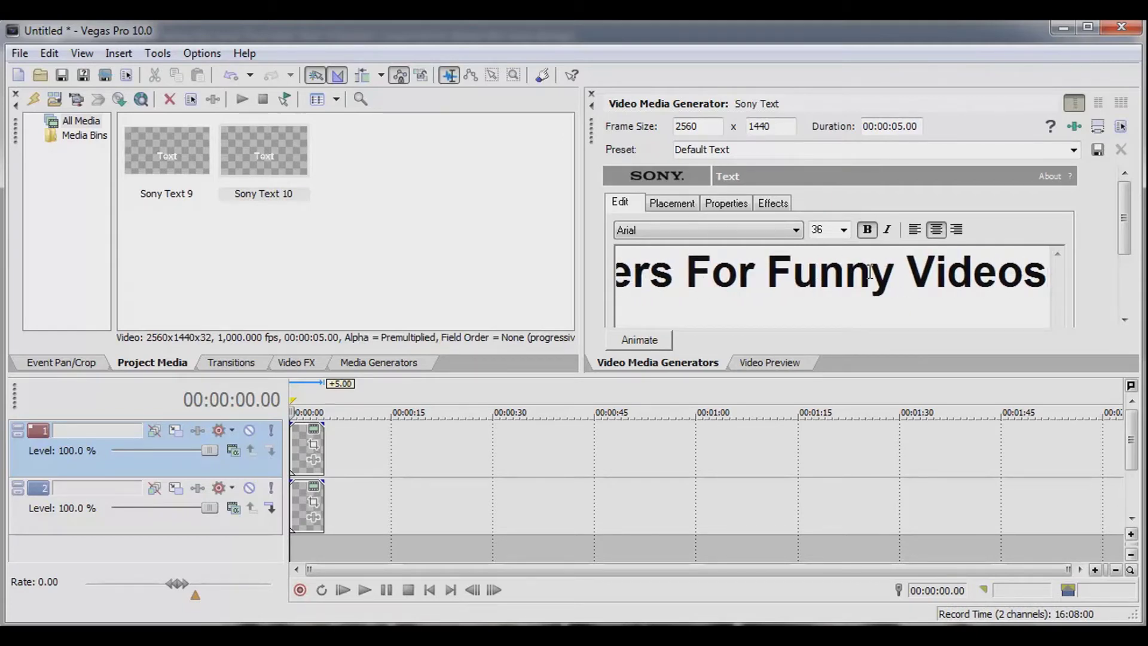
Preview both texts and shift the tagline just below the title with Event Pan/Crop, moving the Y center to 616.
{"action": "left_click", "coordinate": [754, 363]}
{"action": "left_click", "coordinate": [304, 396]}
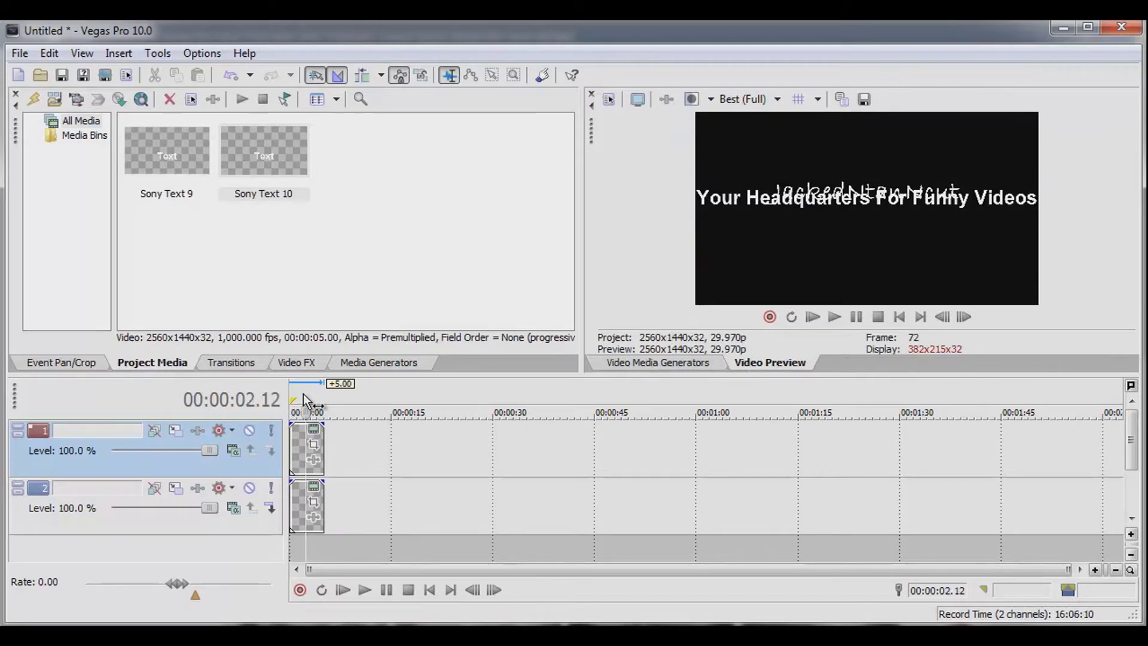
{"action": "left_click", "coordinate": [314, 445]}
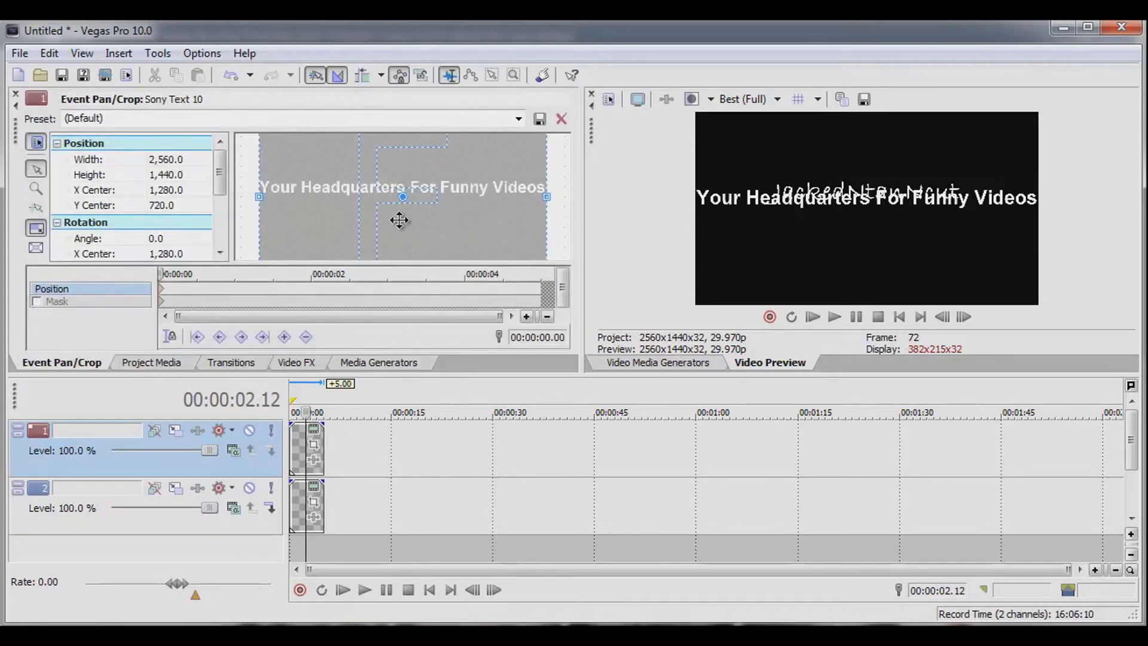
{"action": "left_click_drag", "start_coordinate": [399, 220], "coordinate": [399, 207]}
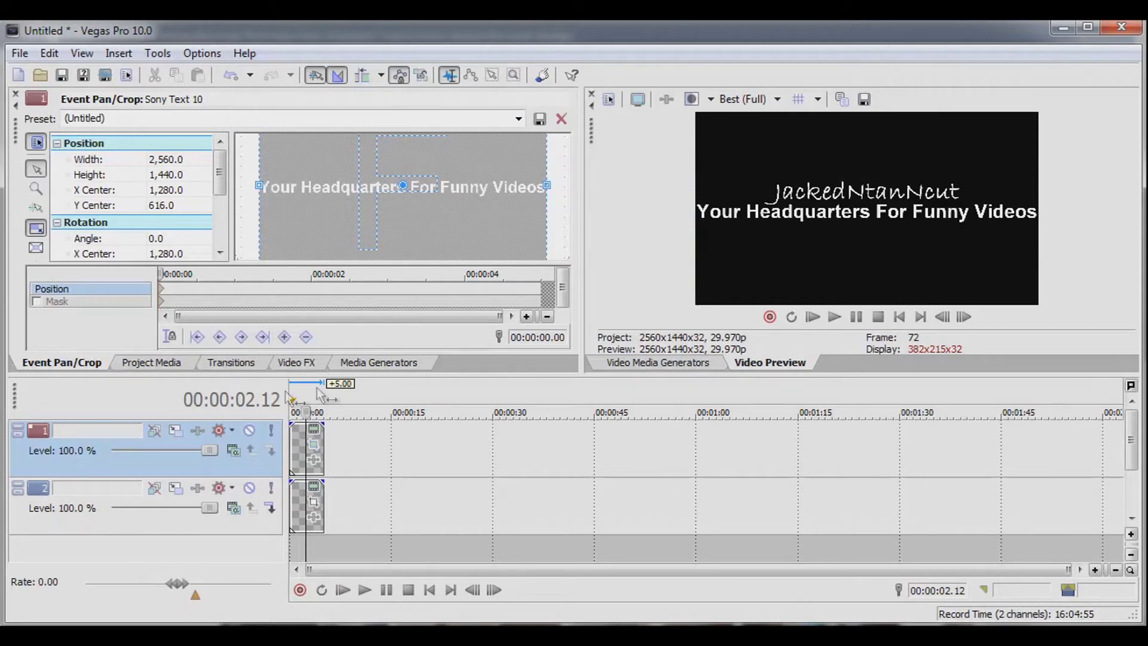
Add a Red solid color from the media generators on a new track beneath both text tracks as the background.
{"action": "left_click", "coordinate": [383, 362]}
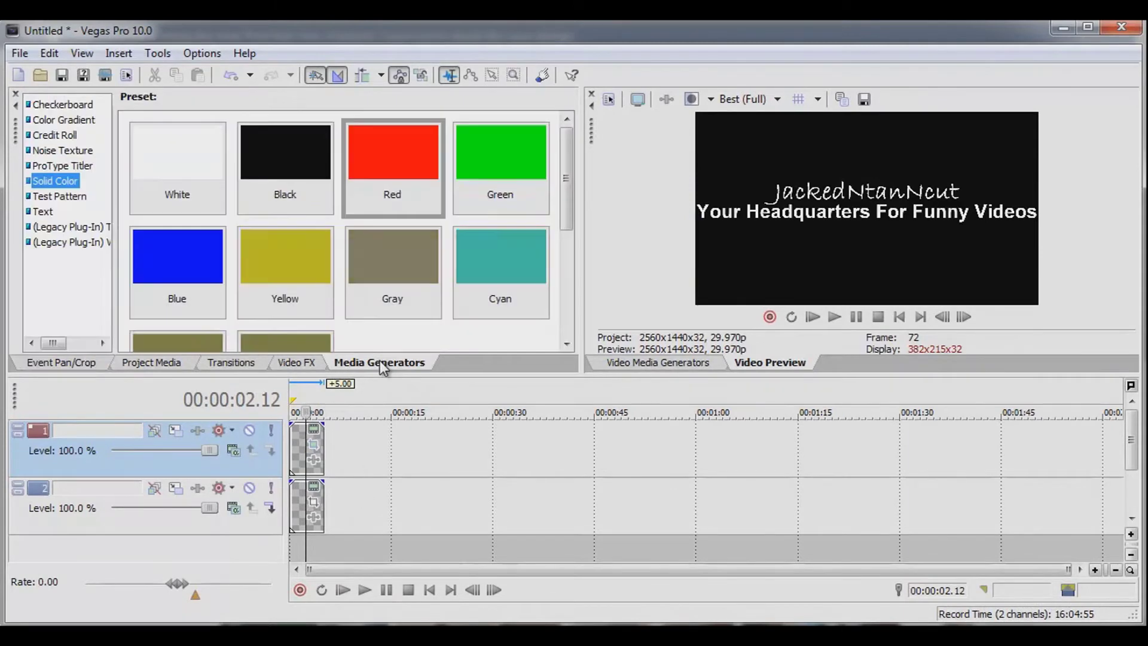
{"action": "left_click_drag", "start_coordinate": [385, 147], "coordinate": [208, 557]}
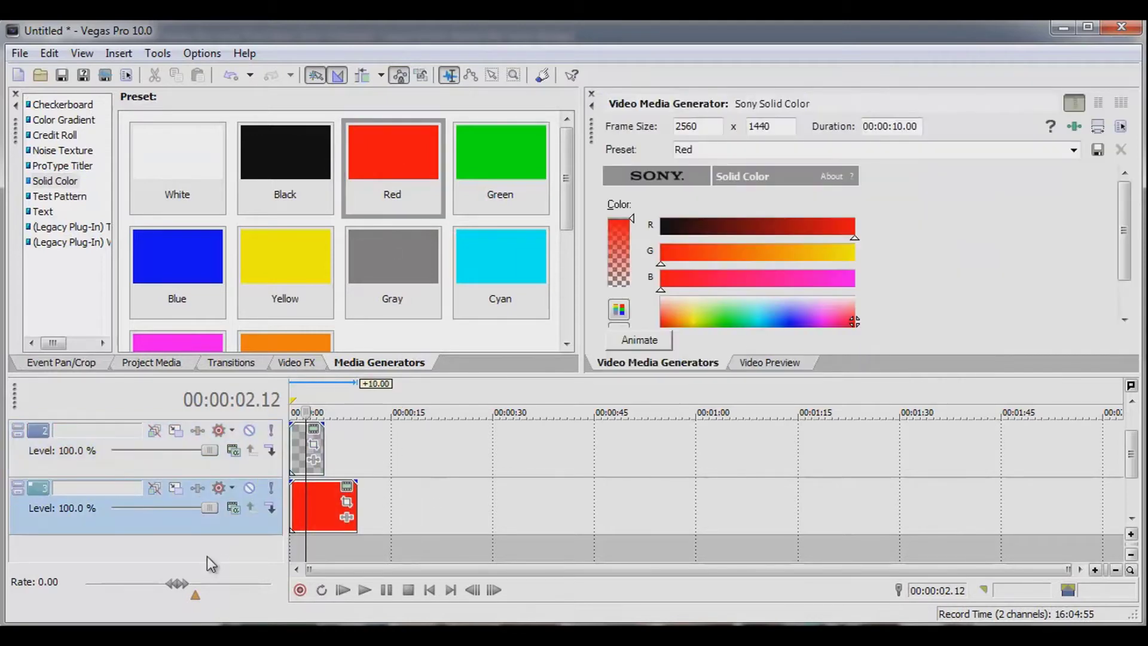
Shorten the red background event to the same length as the text events and preview the banner.
{"action": "left_click_drag", "start_coordinate": [356, 504], "coordinate": [324, 503]}
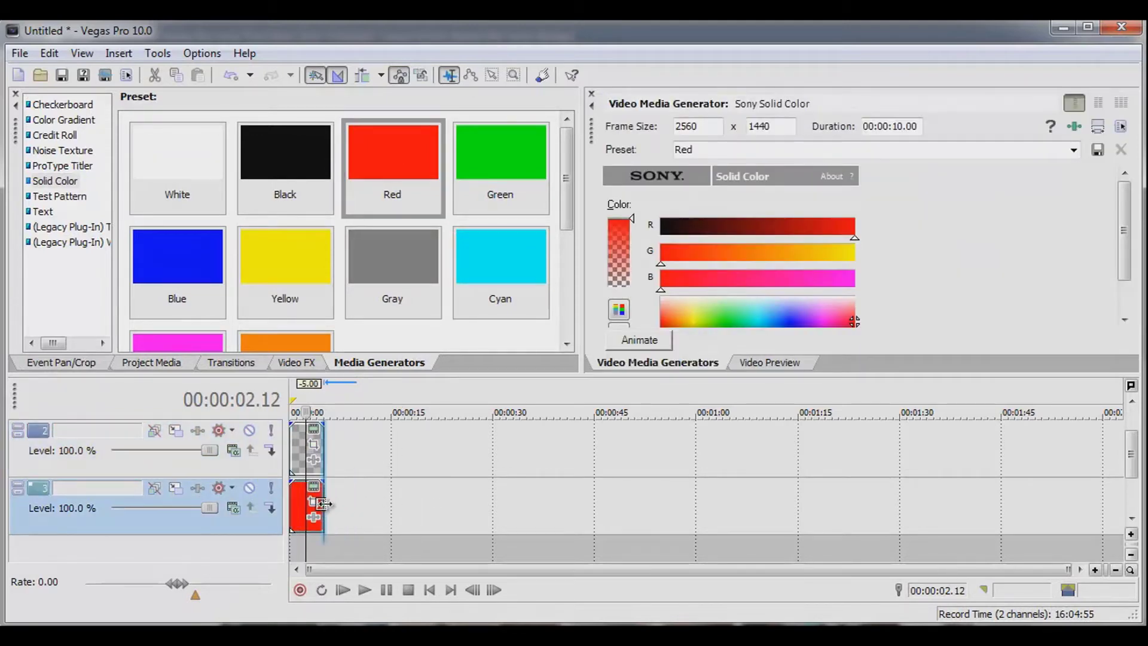
{"action": "left_click", "coordinate": [753, 364]}
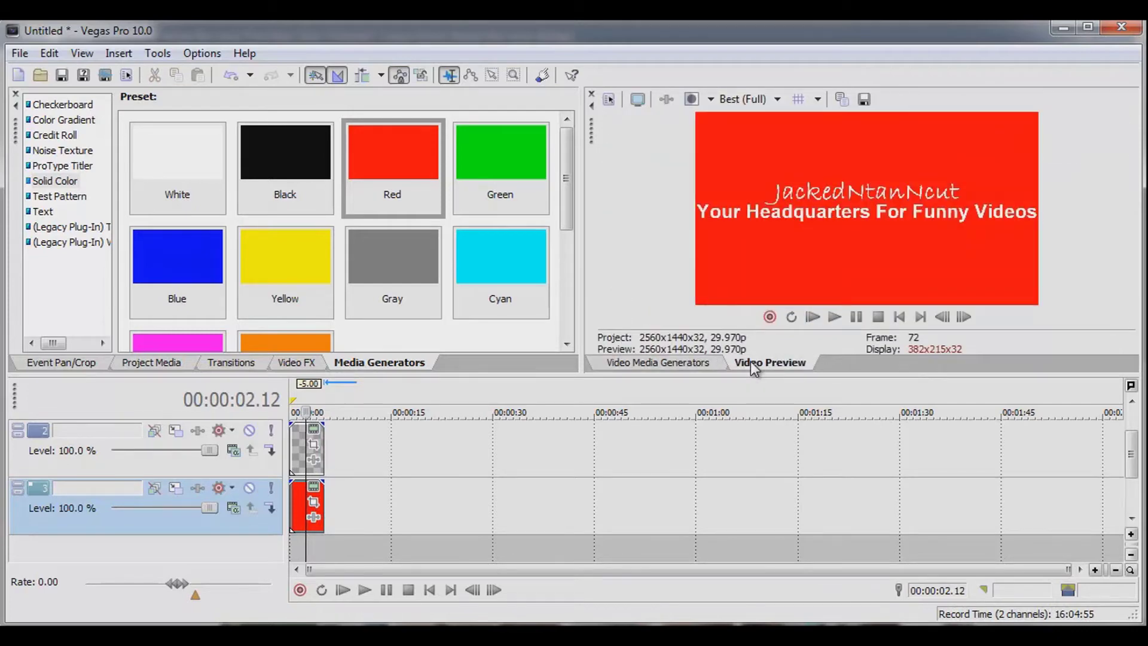
Apply the Lens Flare video effect with the 105mm Prime Lens preset to the red background event and preview it.
{"action": "left_click", "coordinate": [293, 363]}
{"action": "left_click_drag", "start_coordinate": [153, 287], "coordinate": [153, 292]}
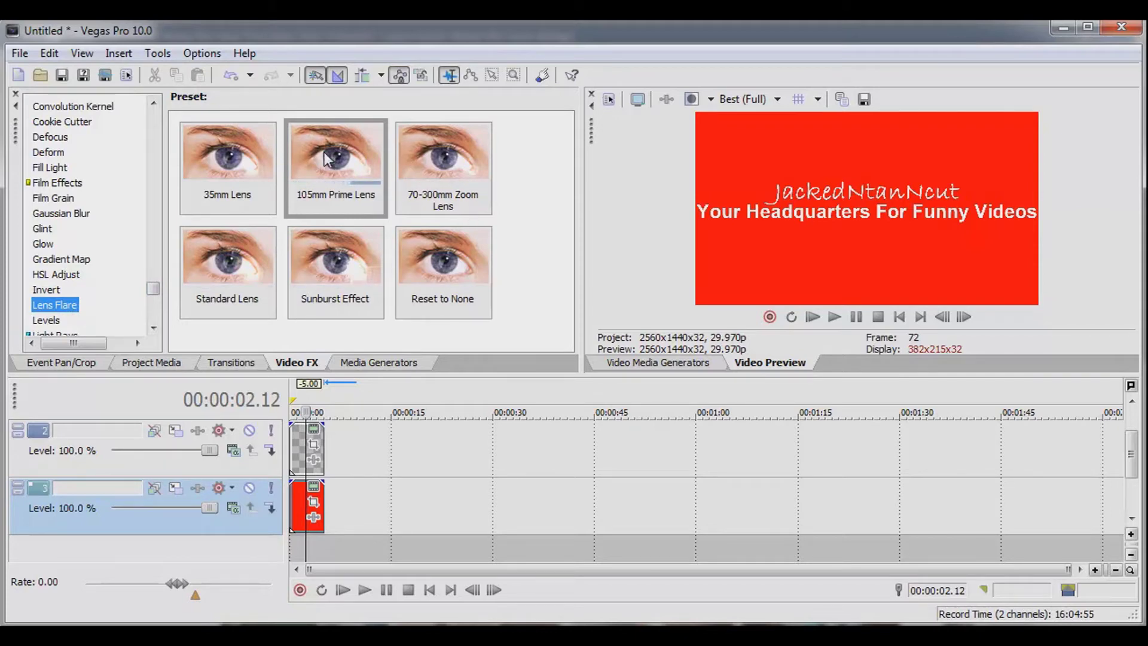
{"action": "left_click_drag", "start_coordinate": [314, 197], "coordinate": [306, 502]}
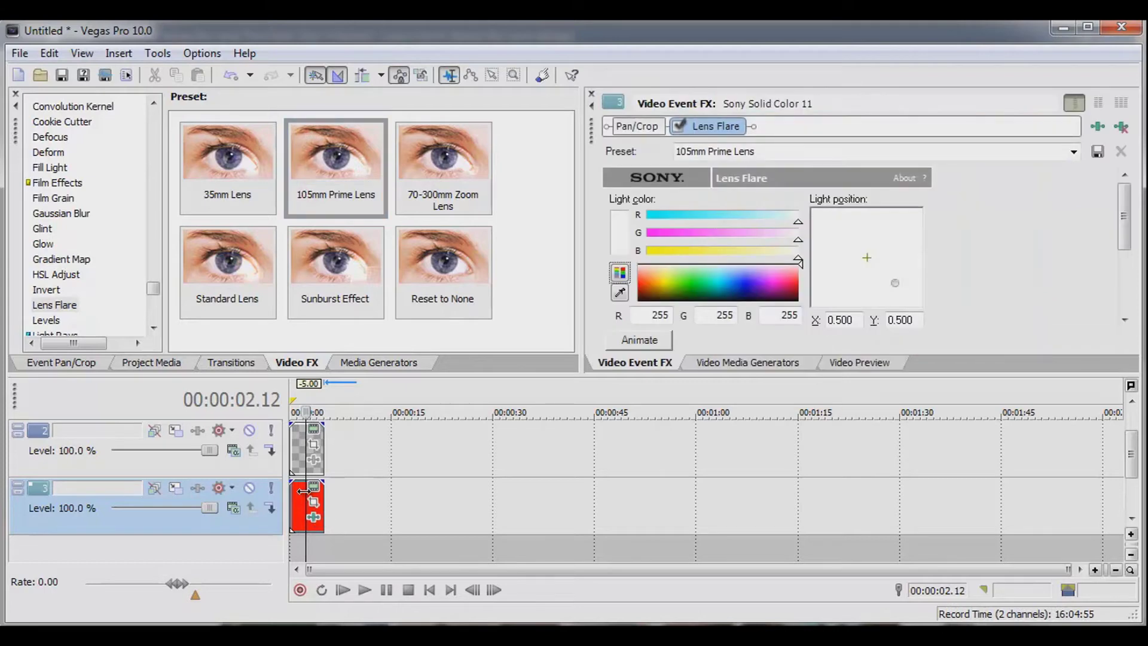
{"action": "left_click", "coordinate": [844, 363]}
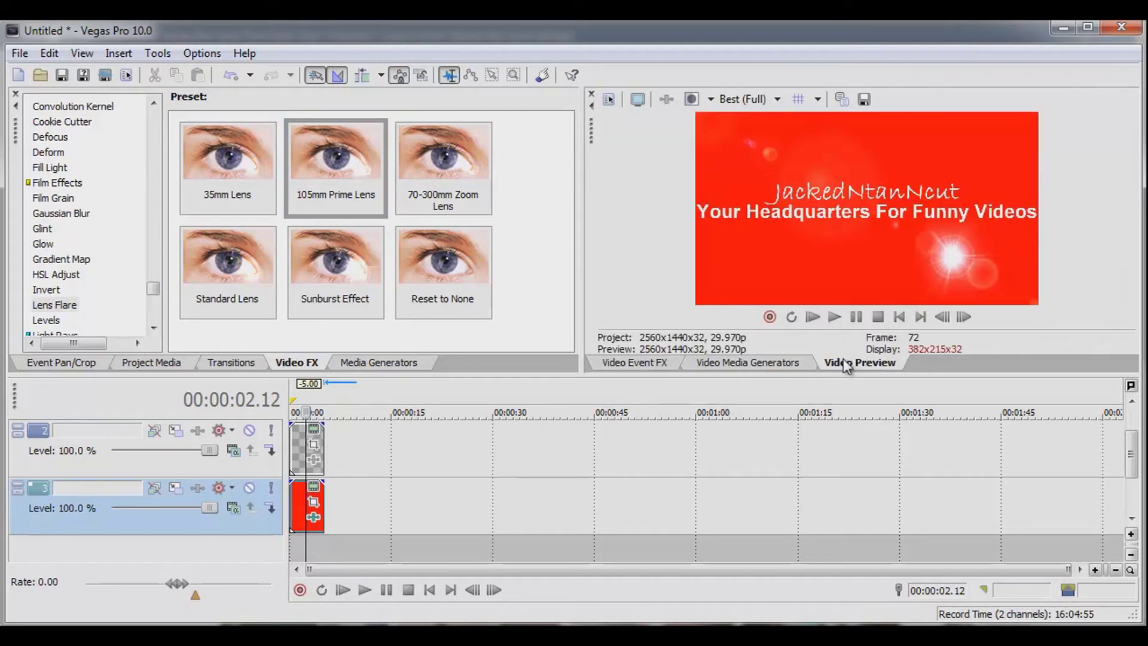
Undock the video preview and move the lens flare's light position to about X 0.609, Y 0.544.
{"action": "left_click_drag", "start_coordinate": [592, 128], "coordinate": [59, 217]}
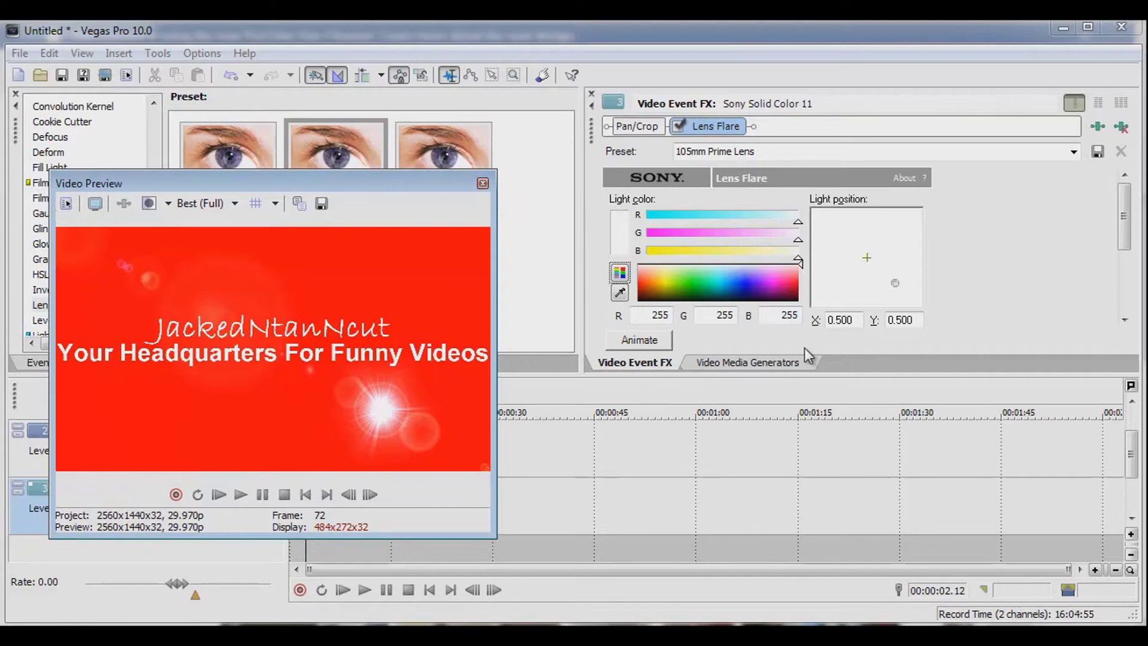
{"action": "left_click", "coordinate": [1073, 152]}
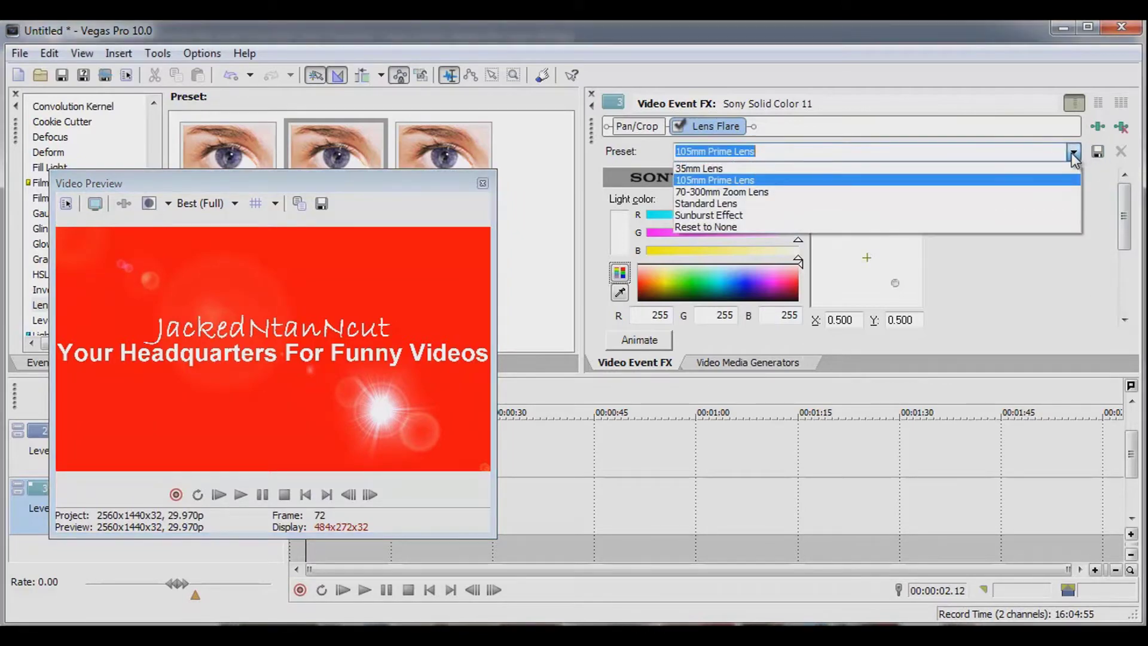
{"action": "left_click", "coordinate": [1072, 153]}
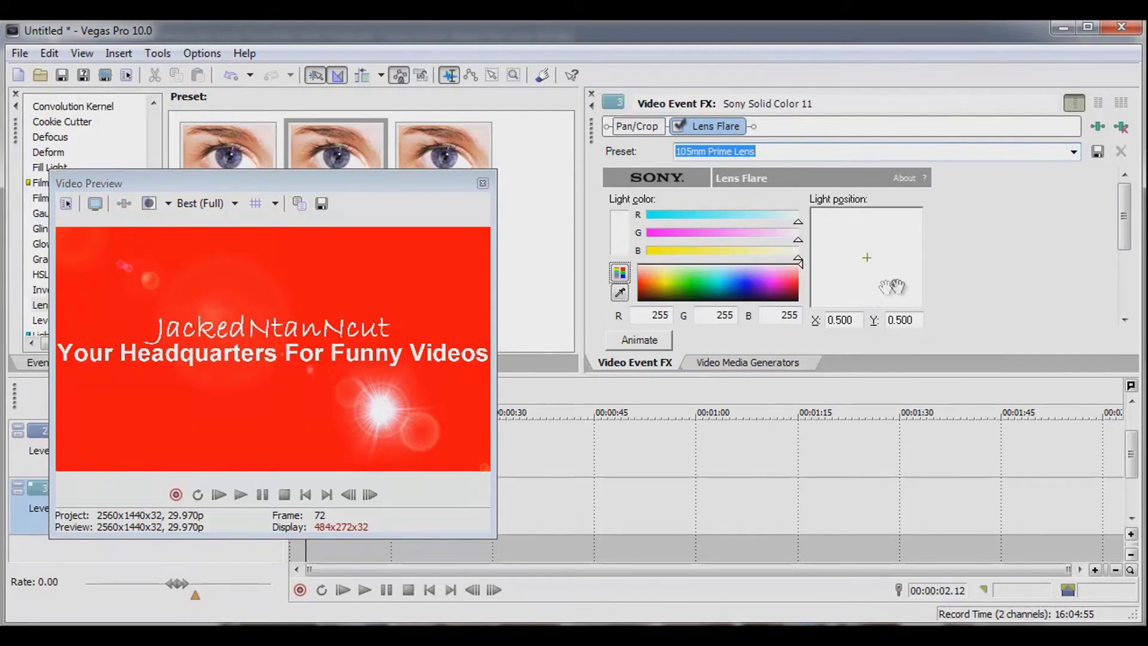
{"action": "left_click_drag", "start_coordinate": [895, 282], "coordinate": [903, 288]}
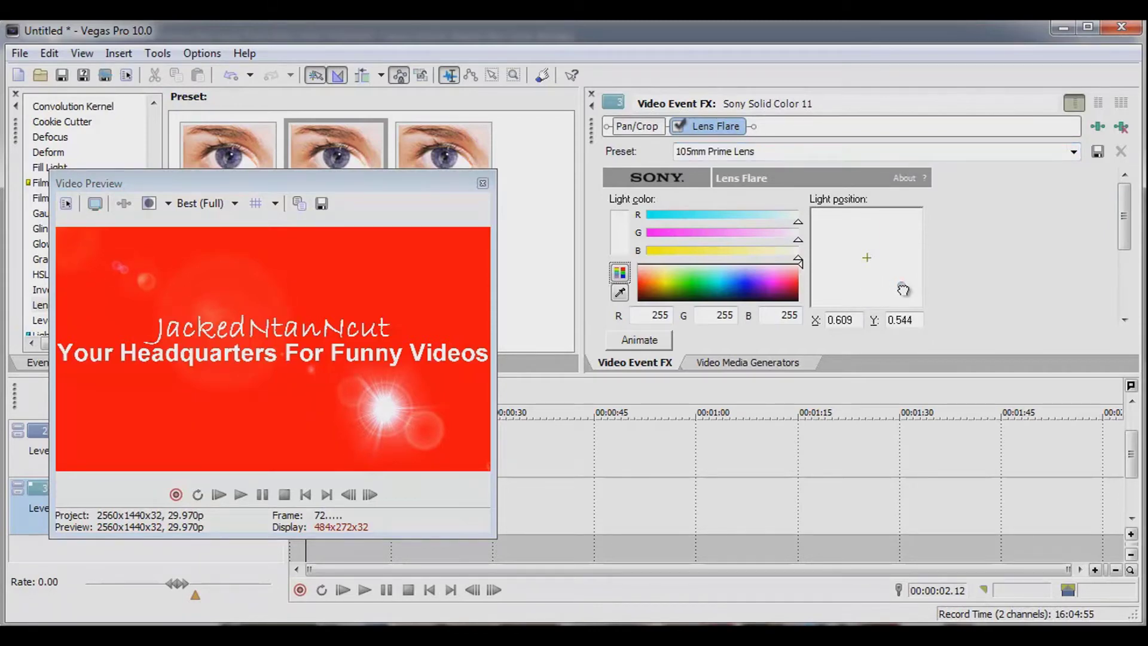
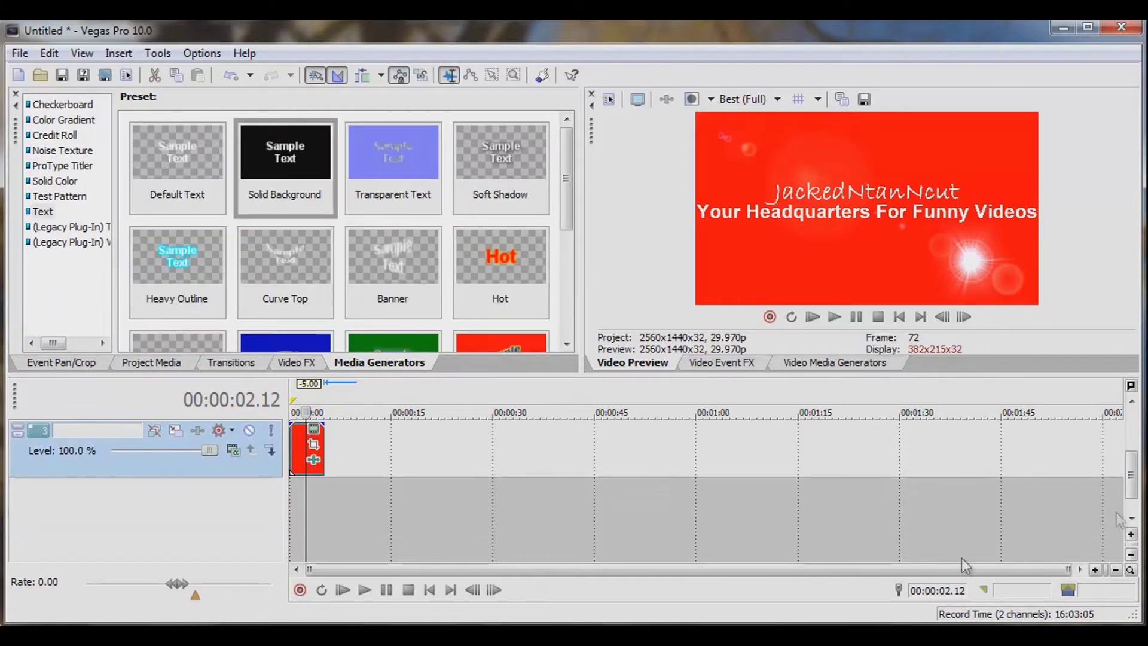
Insert a new video track and add a text media event on the empty top track.
{"action": "right_click", "coordinate": [190, 505]}
{"action": "left_click", "coordinate": [232, 551]}
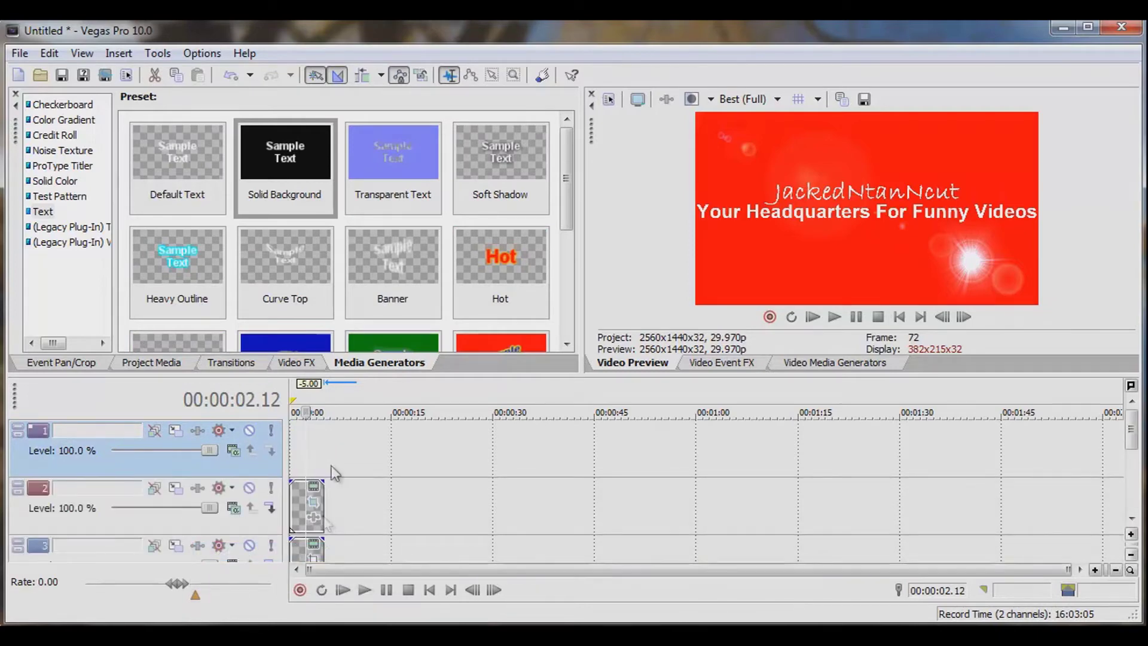
{"action": "right_click", "coordinate": [326, 434]}
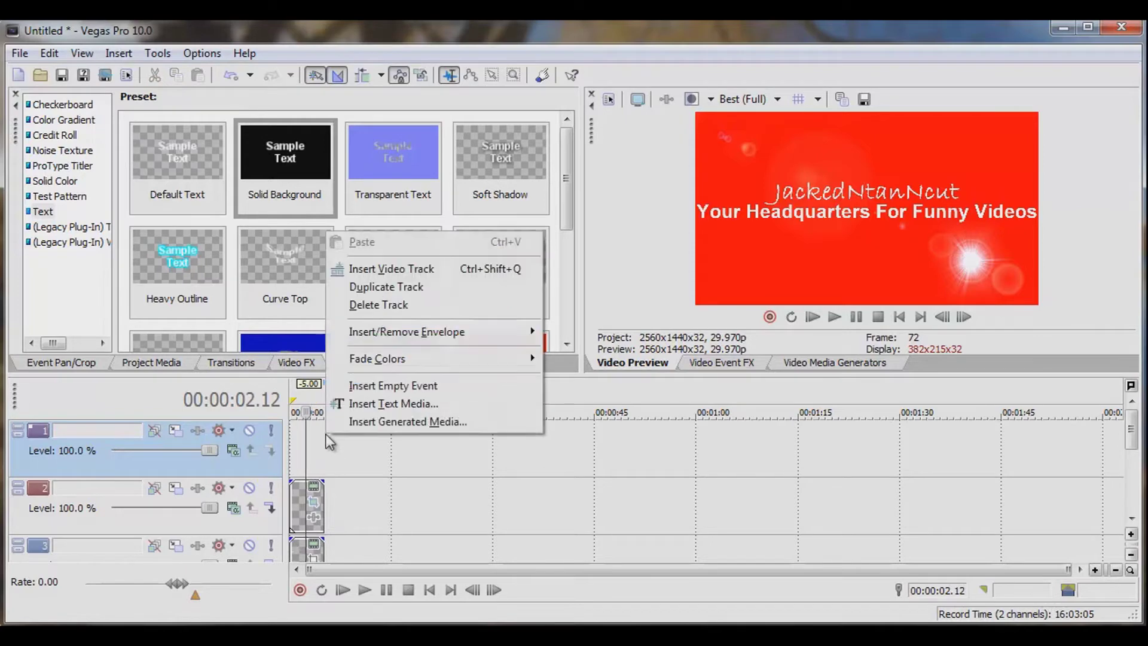
{"action": "left_click", "coordinate": [376, 403]}
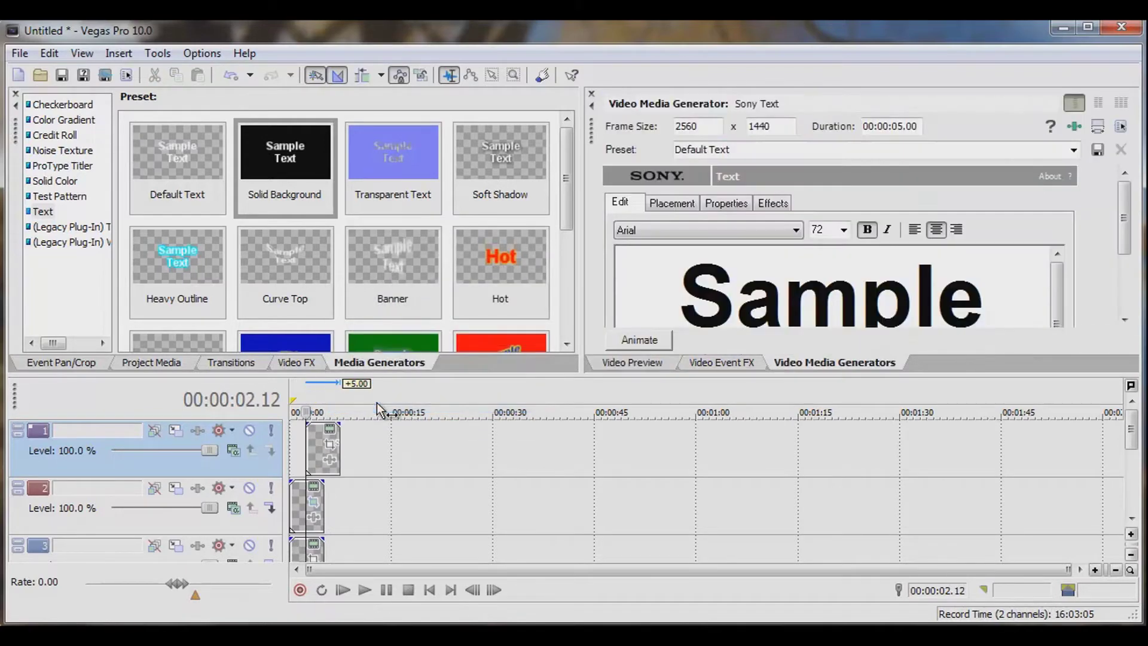
Clear the sample text of the new text event.
{"action": "left_click_drag", "start_coordinate": [996, 269], "coordinate": [676, 288]}
{"action": "key", "text": "BackSpace"}
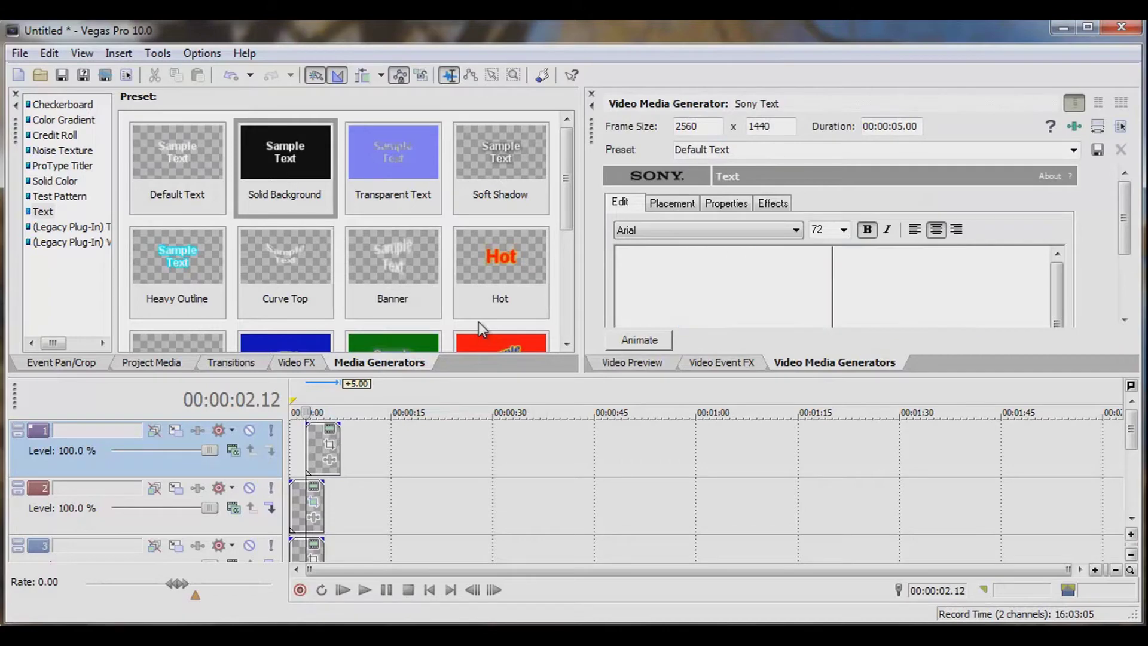
{"action": "type", "text": "Text"}
{"action": "left_click_drag", "start_coordinate": [951, 294], "coordinate": [506, 314]}
{"action": "key", "text": "BackSpace"}
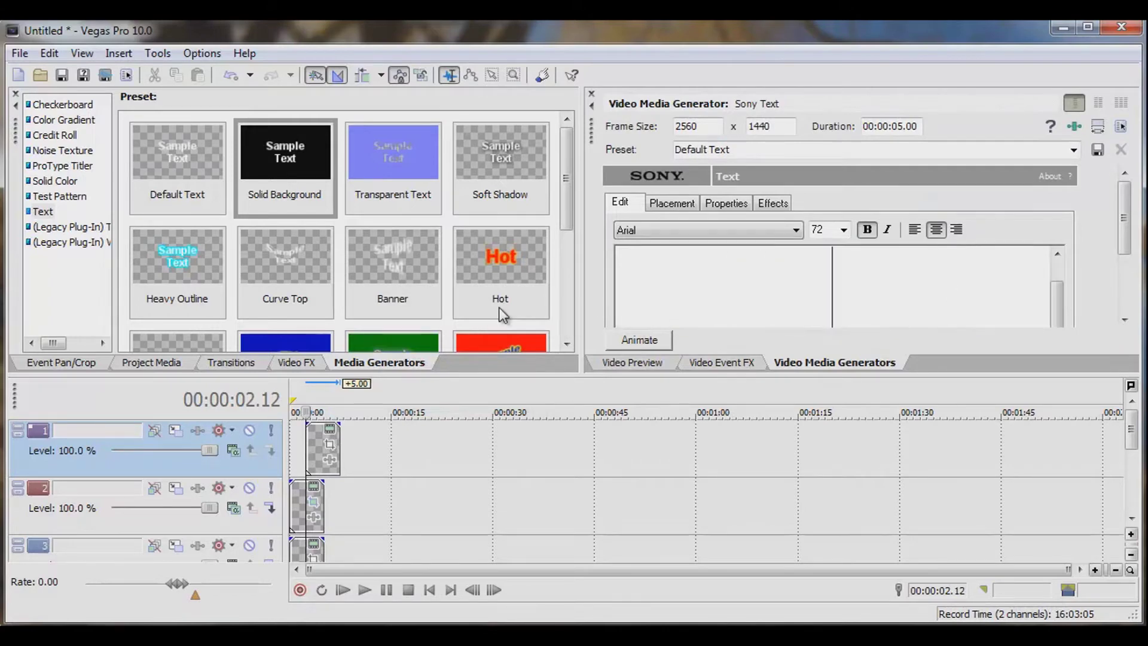
Set the new text's font size to 48 and its font to Bar Code 39 d.
{"action": "left_click", "coordinate": [843, 229]}
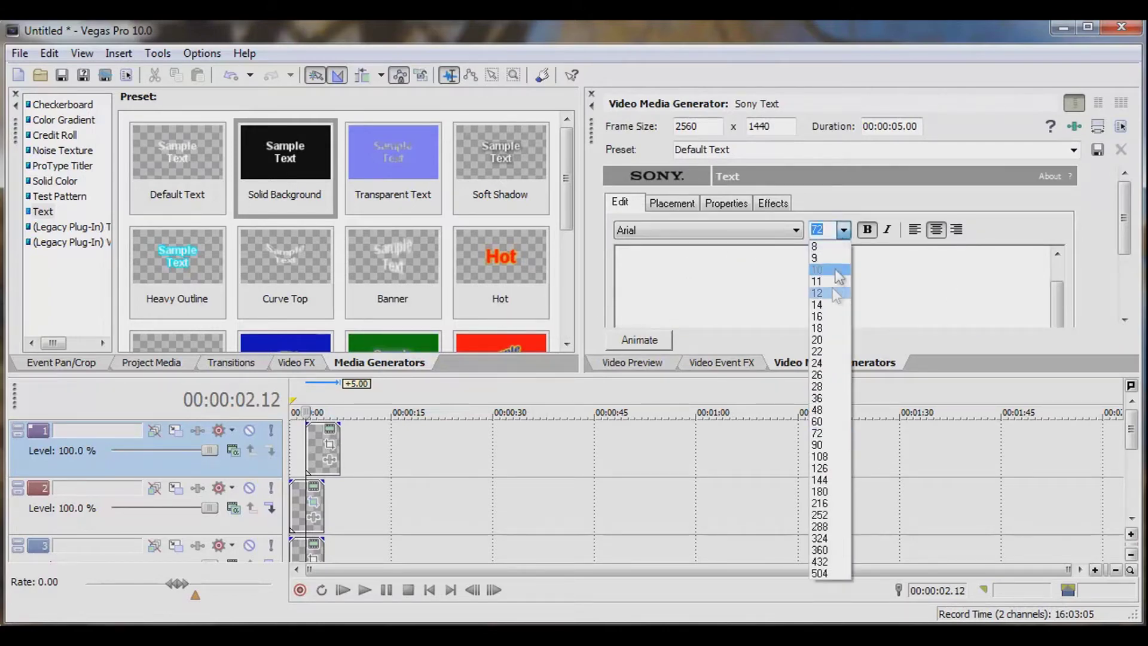
{"action": "left_click", "coordinate": [829, 410]}
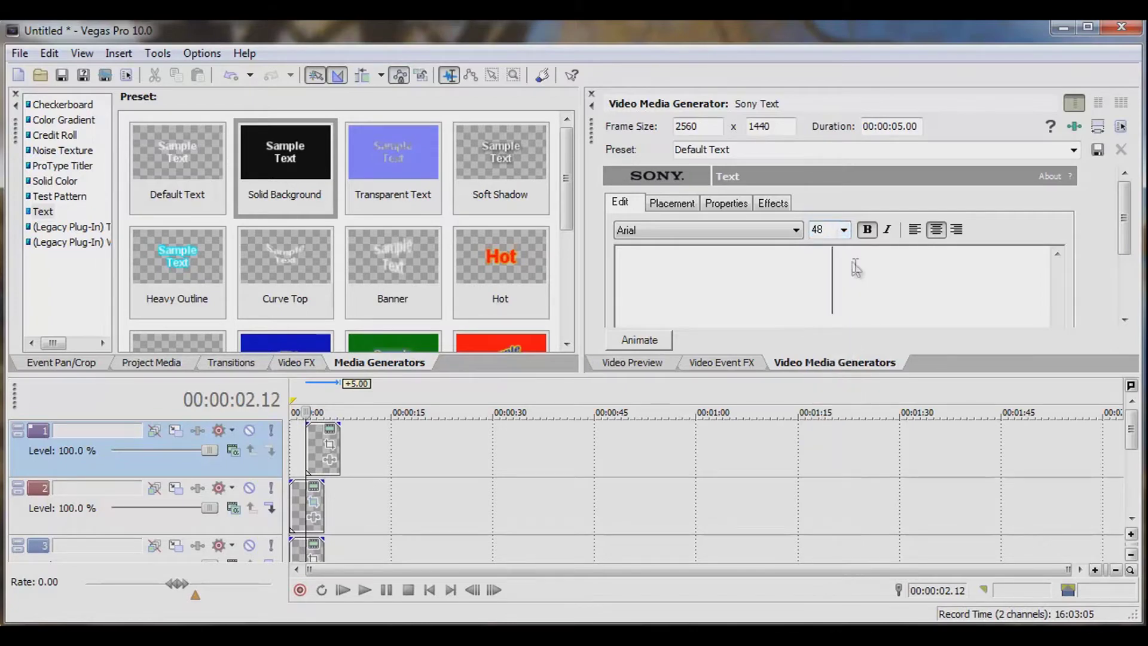
{"action": "left_click", "coordinate": [794, 232]}
{"action": "left_click_drag", "start_coordinate": [798, 317], "coordinate": [795, 339]}
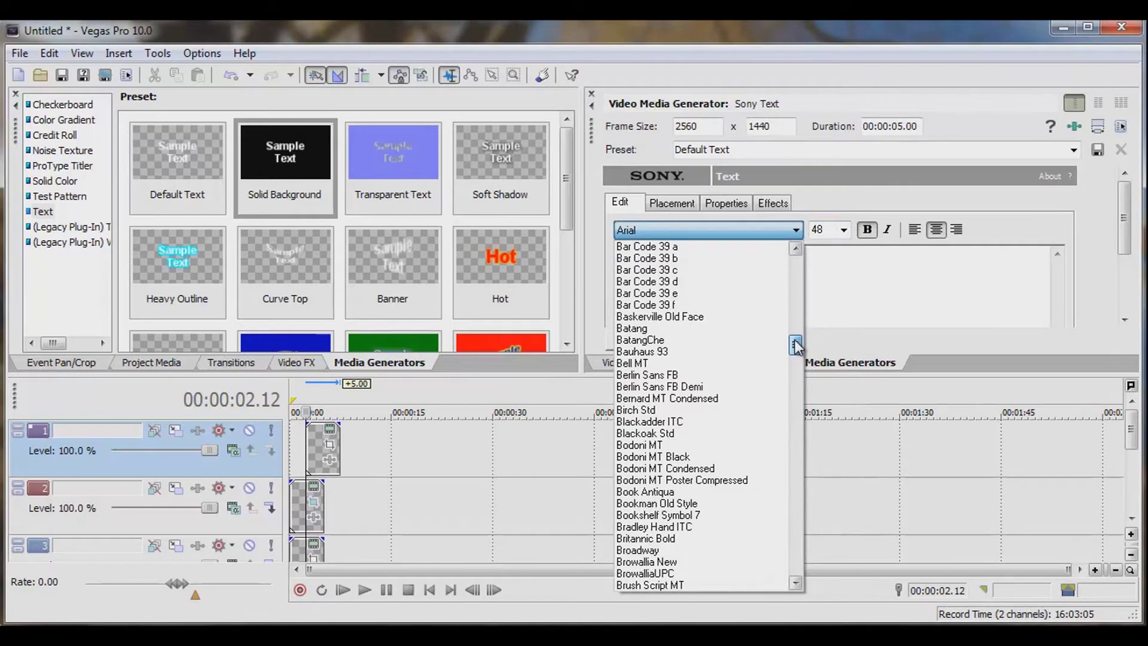
{"action": "left_click", "coordinate": [682, 281]}
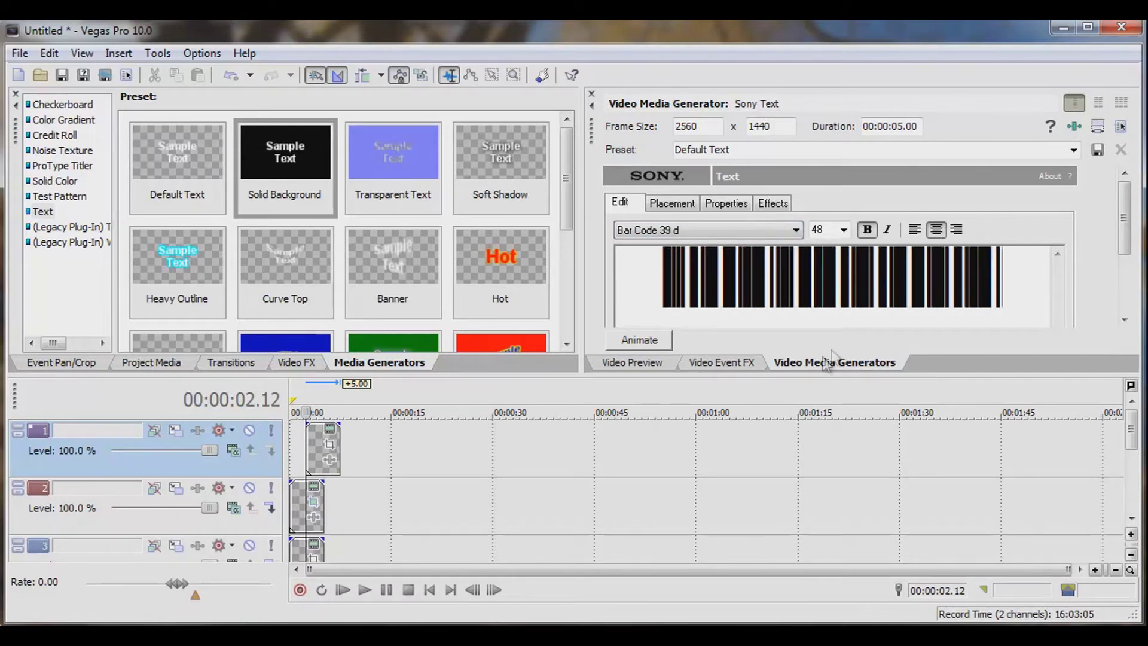
Try the Bar Code 39 e font on the barcode text and return to Bar Code 39 d.
{"action": "left_click", "coordinate": [796, 231]}
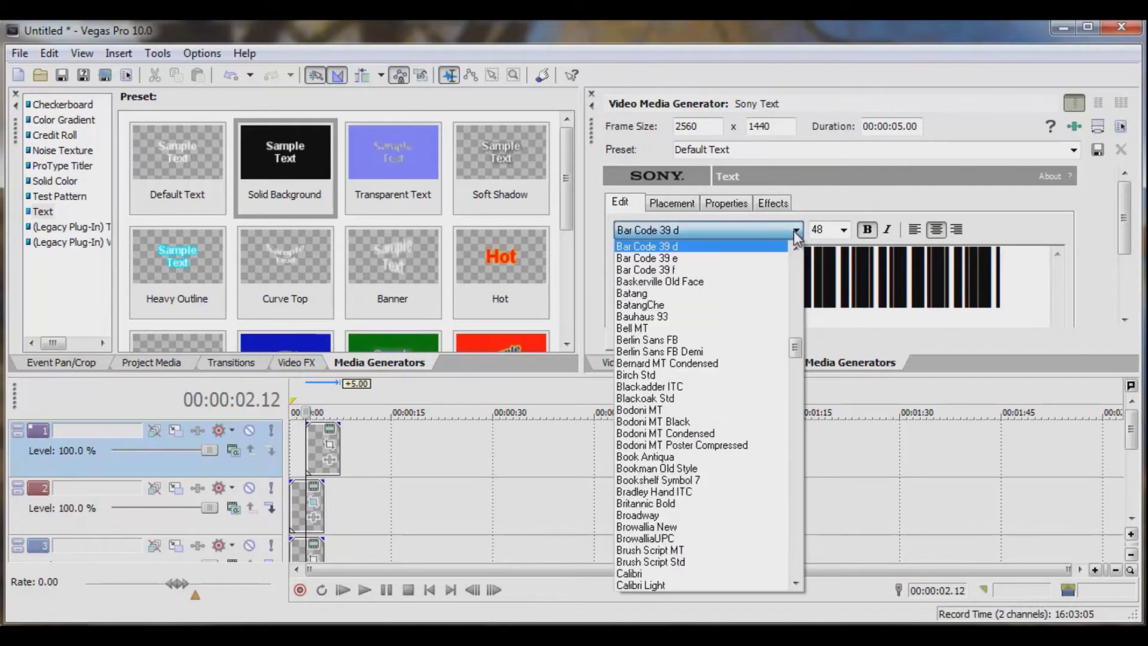
{"action": "left_click", "coordinate": [668, 247]}
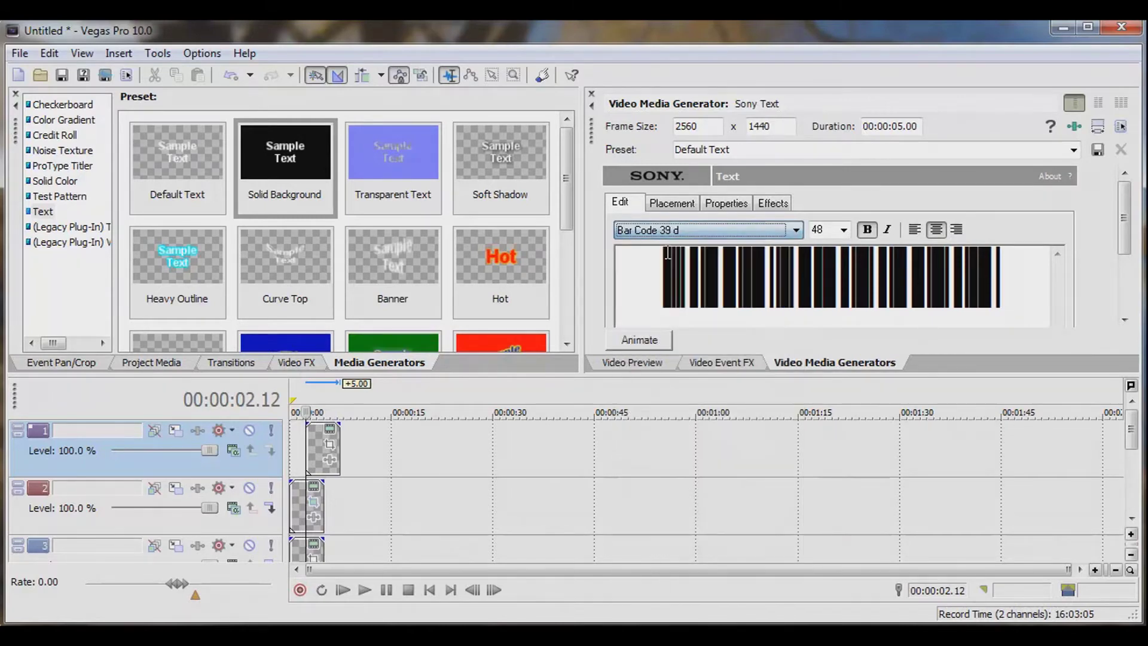
{"action": "left_click", "coordinate": [796, 231]}
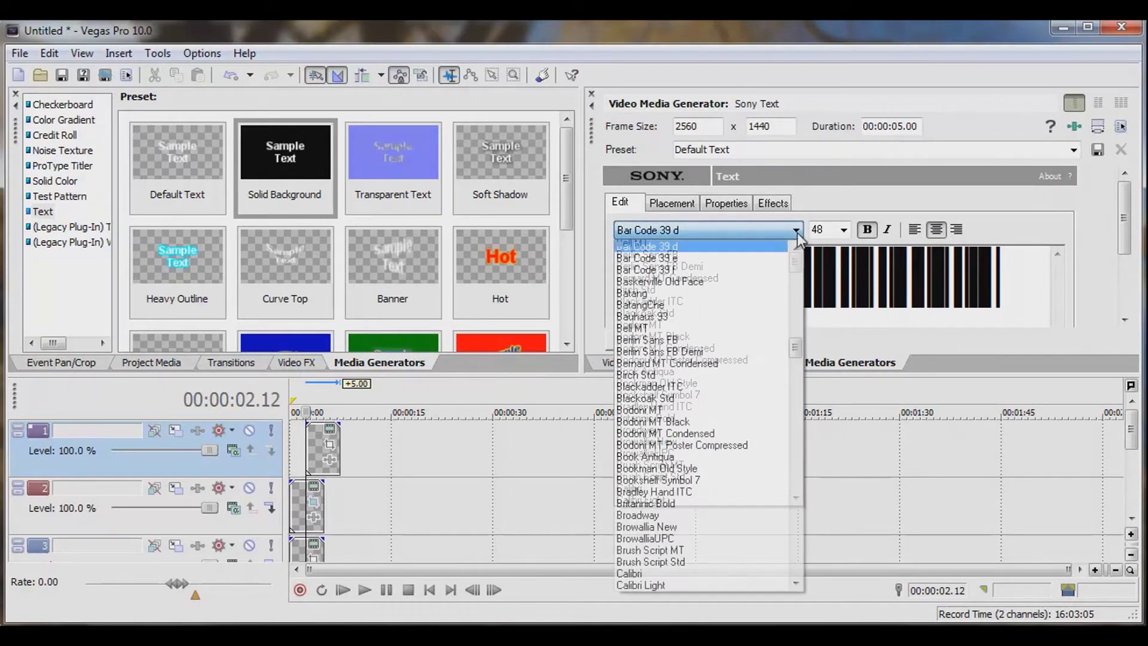
{"action": "left_click", "coordinate": [676, 259]}
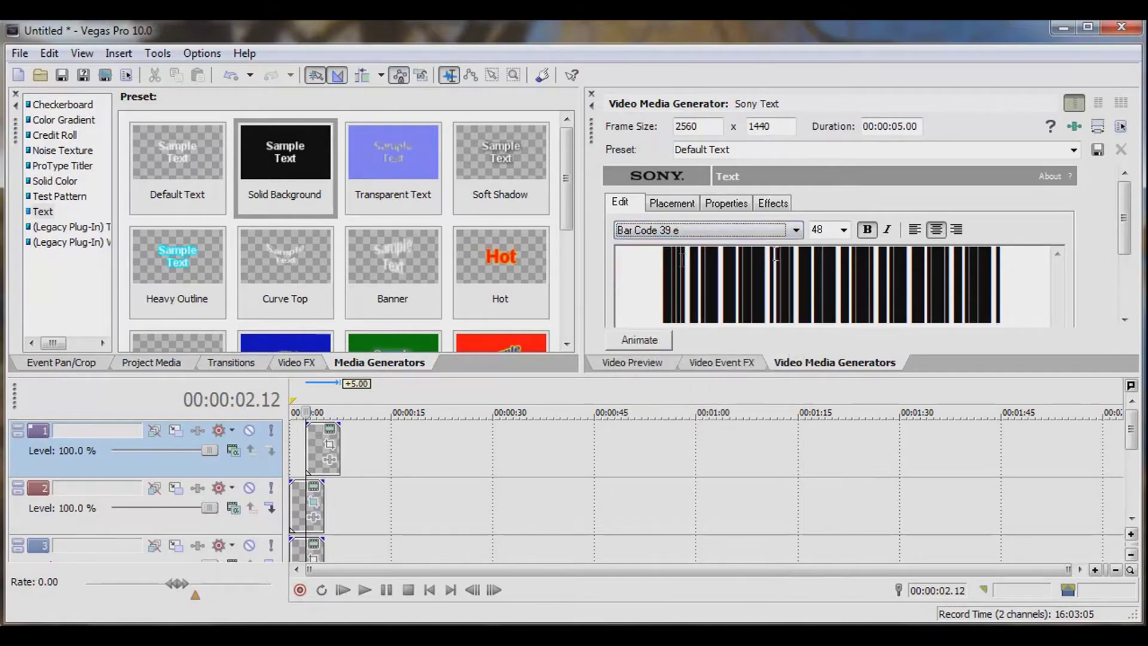
{"action": "left_click", "coordinate": [796, 230]}
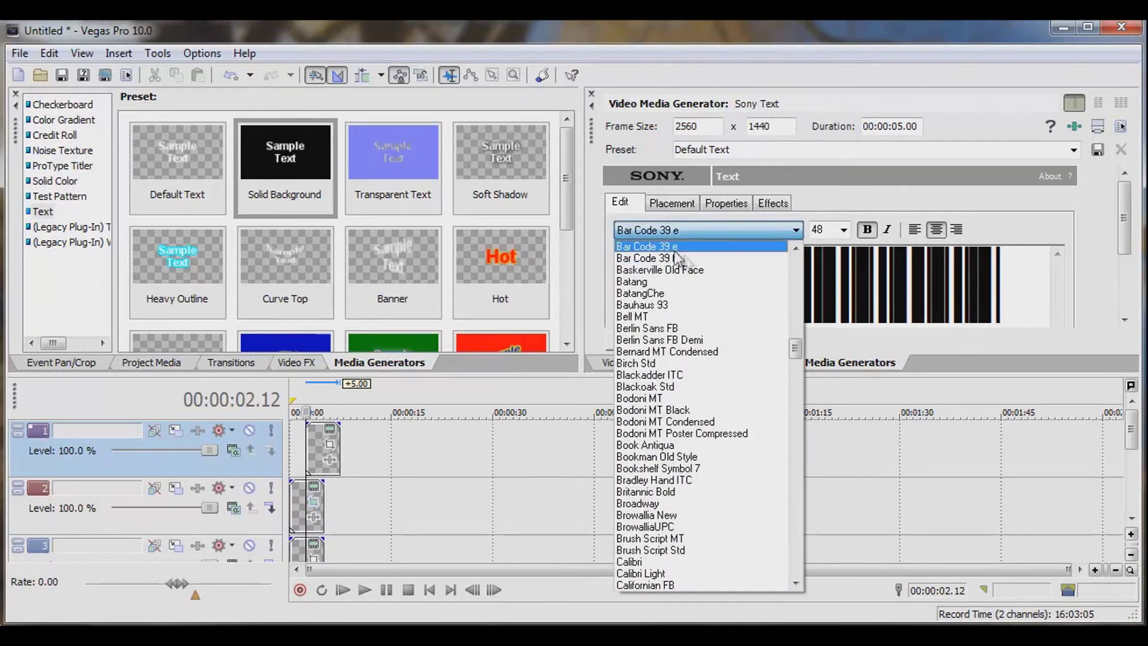
{"action": "left_click", "coordinate": [798, 250]}
{"action": "left_click", "coordinate": [718, 247]}
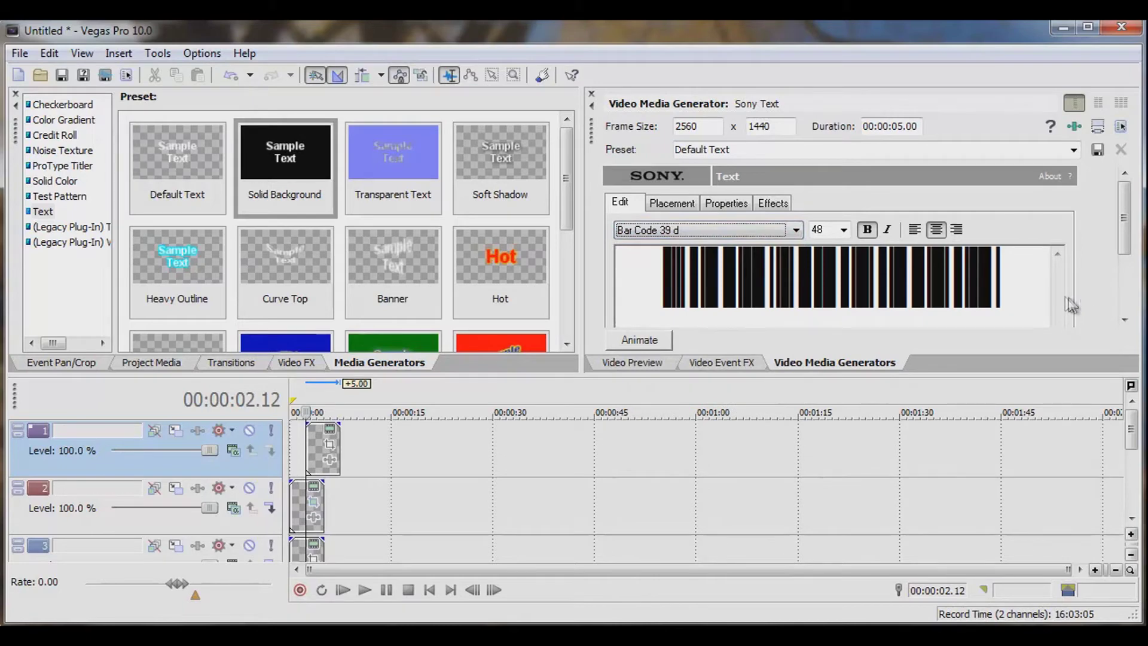
Move the barcode text event to the start of the timeline, aligned with the other events, and preview the banner.
{"action": "left_click_drag", "start_coordinate": [316, 448], "coordinate": [297, 446]}
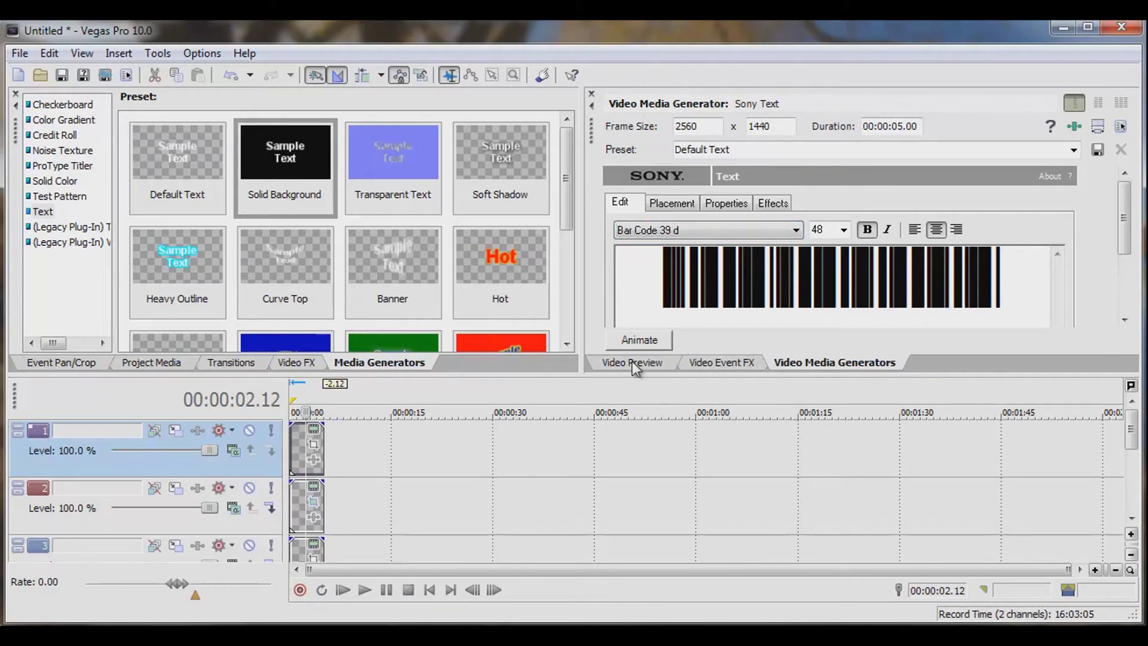
{"action": "left_click", "coordinate": [633, 361]}
{"action": "left_click_drag", "start_coordinate": [591, 134], "coordinate": [601, 181]}
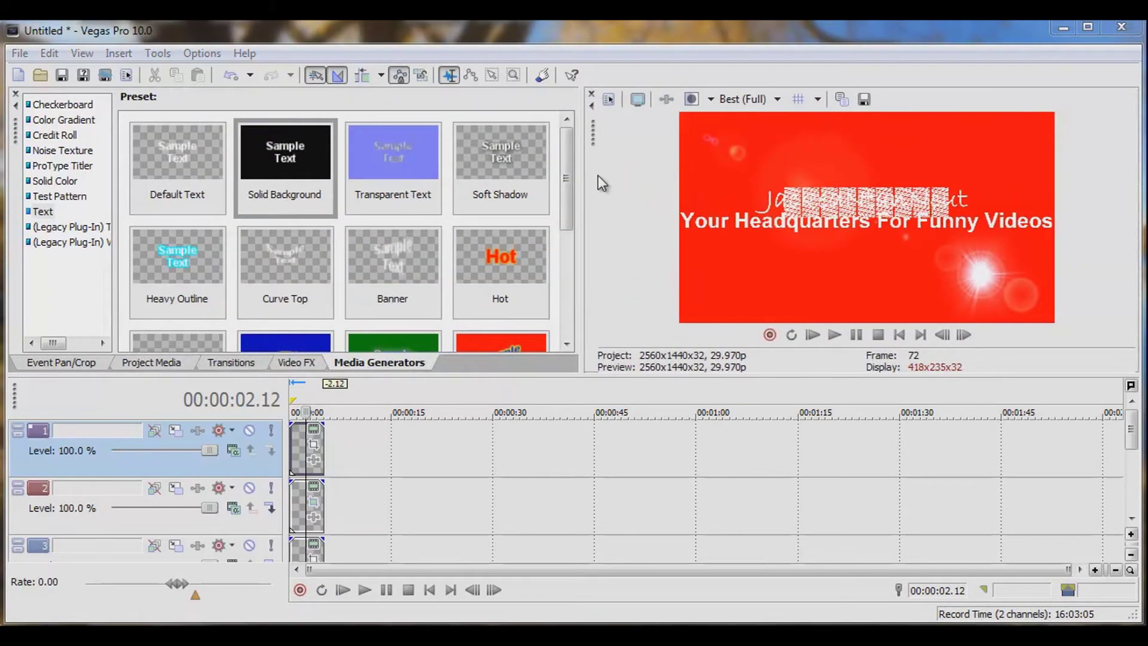
Set the barcode text's font size to 20 and preview the banner.
{"action": "left_click", "coordinate": [314, 431]}
{"action": "left_click", "coordinate": [842, 229]}
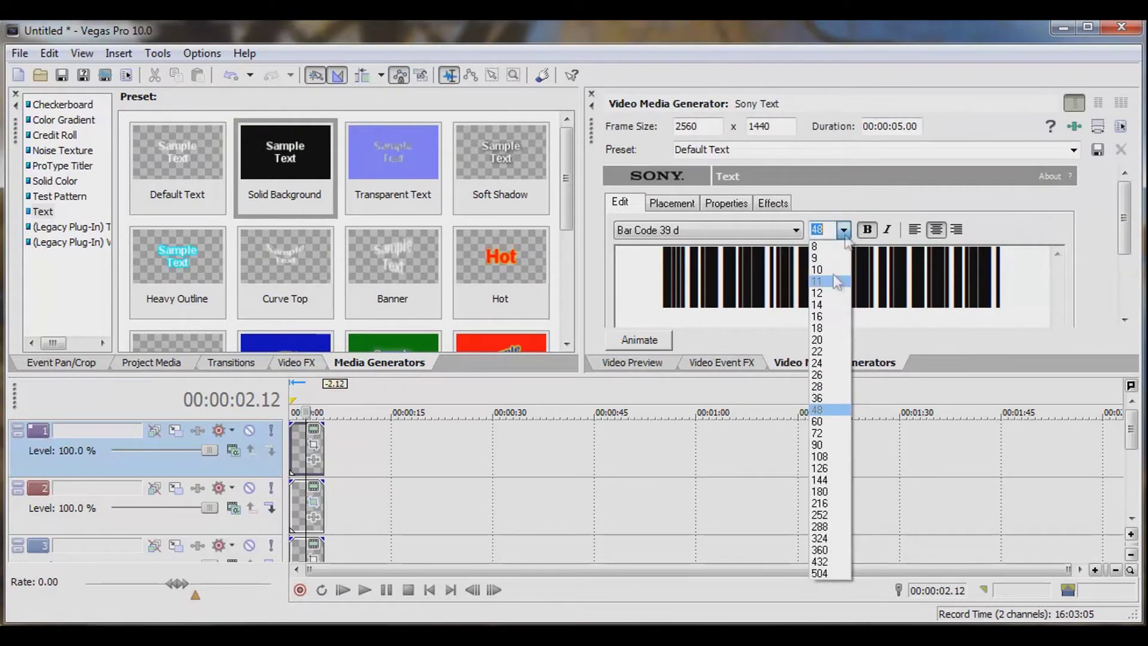
{"action": "left_click", "coordinate": [821, 338]}
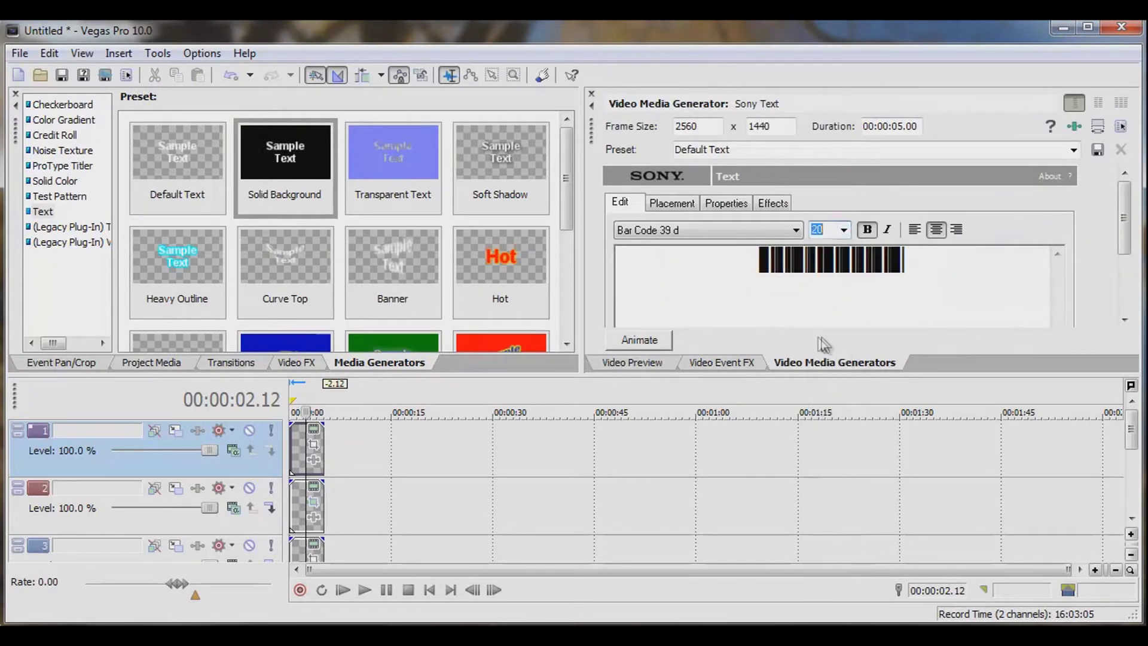
{"action": "left_click", "coordinate": [636, 369]}
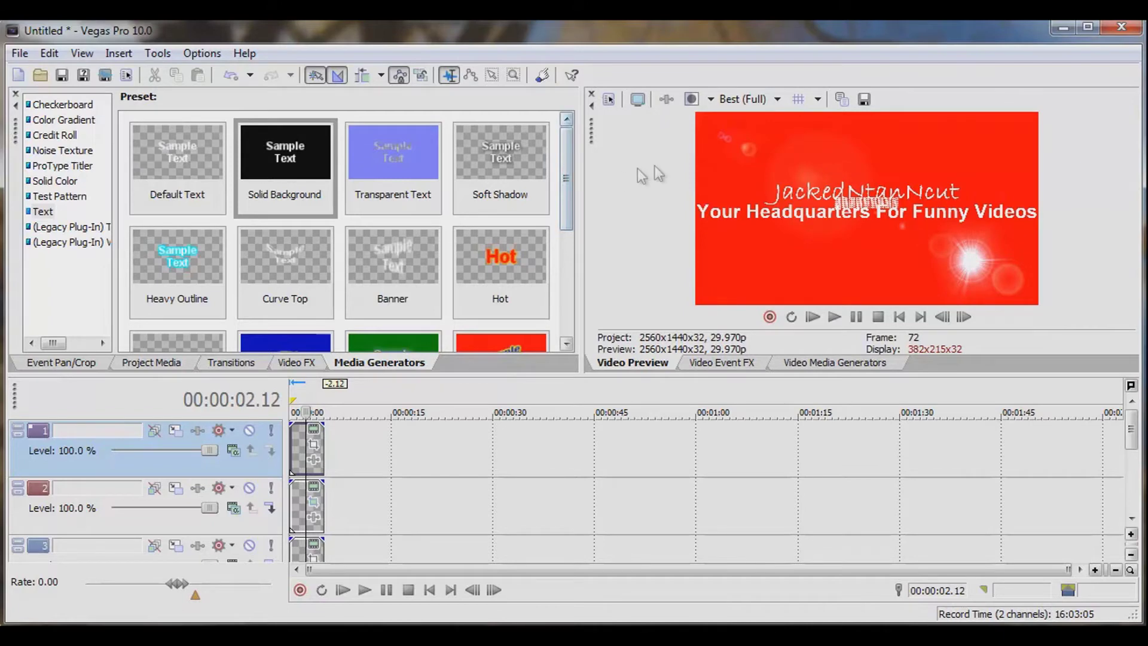
Shift the barcode below the tagline with Event Pan/Crop, moving its position to X center 1,296 and Y center 504.
{"action": "left_click_drag", "start_coordinate": [591, 129], "coordinate": [99, 167]}
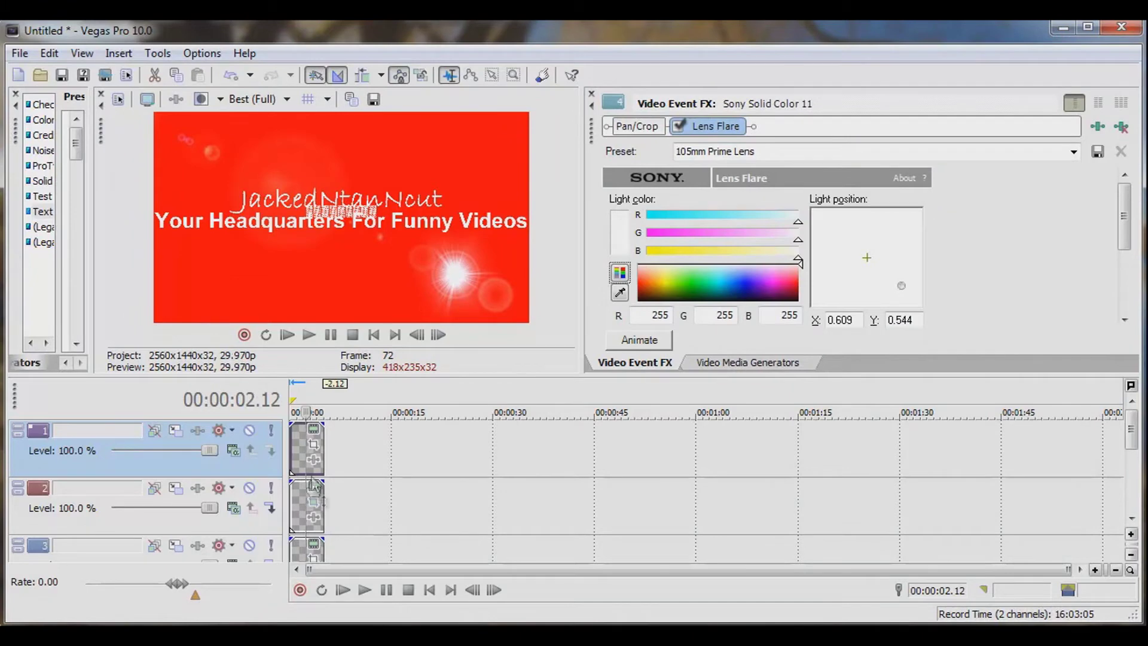
{"action": "left_click", "coordinate": [314, 446]}
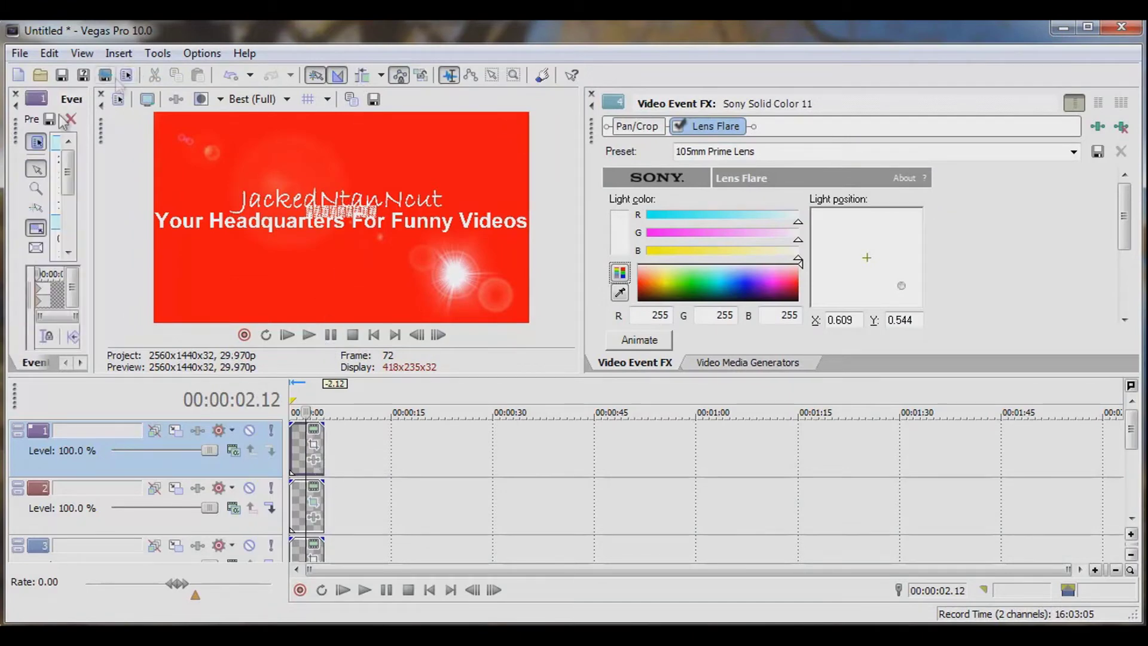
{"action": "left_click_drag", "start_coordinate": [107, 142], "coordinate": [600, 138]}
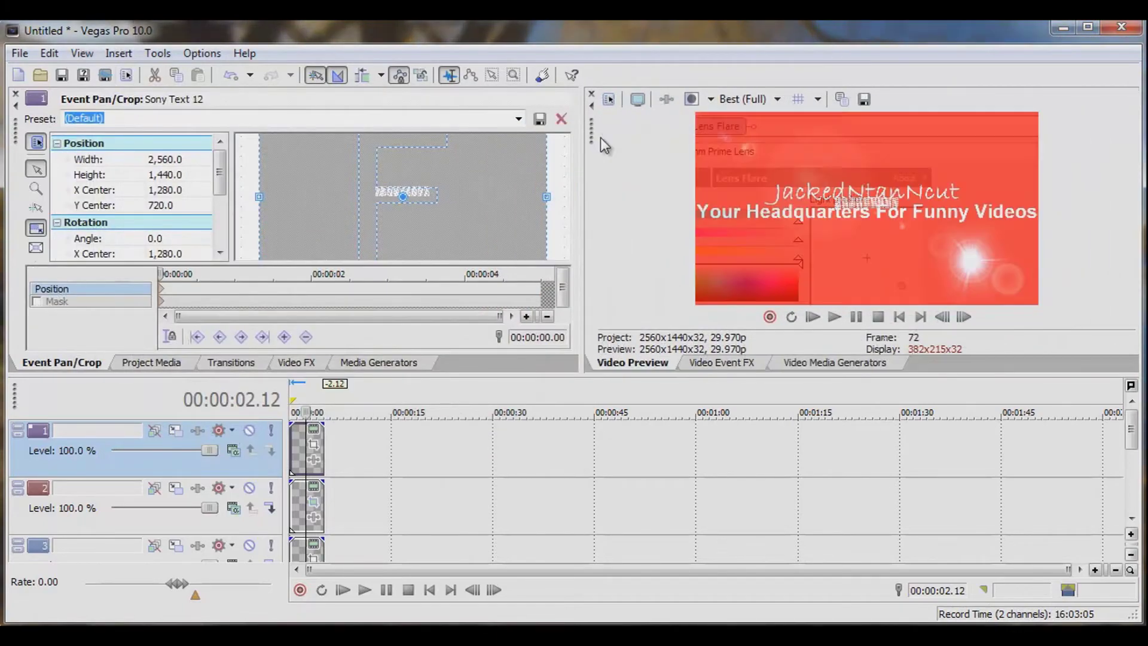
{"action": "left_click_drag", "start_coordinate": [405, 215], "coordinate": [410, 192]}
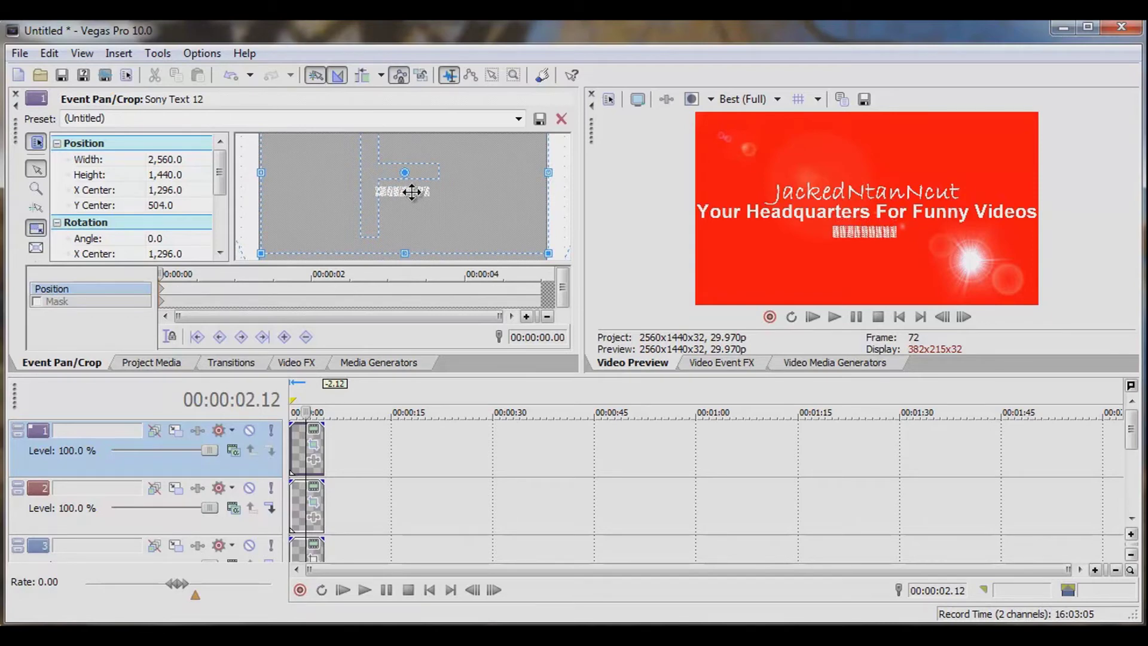
Change the barcode text's font to Bar Code 39 a at size 48 and reposition it to X center 1,280, Y center 528.
{"action": "left_click", "coordinate": [831, 364]}
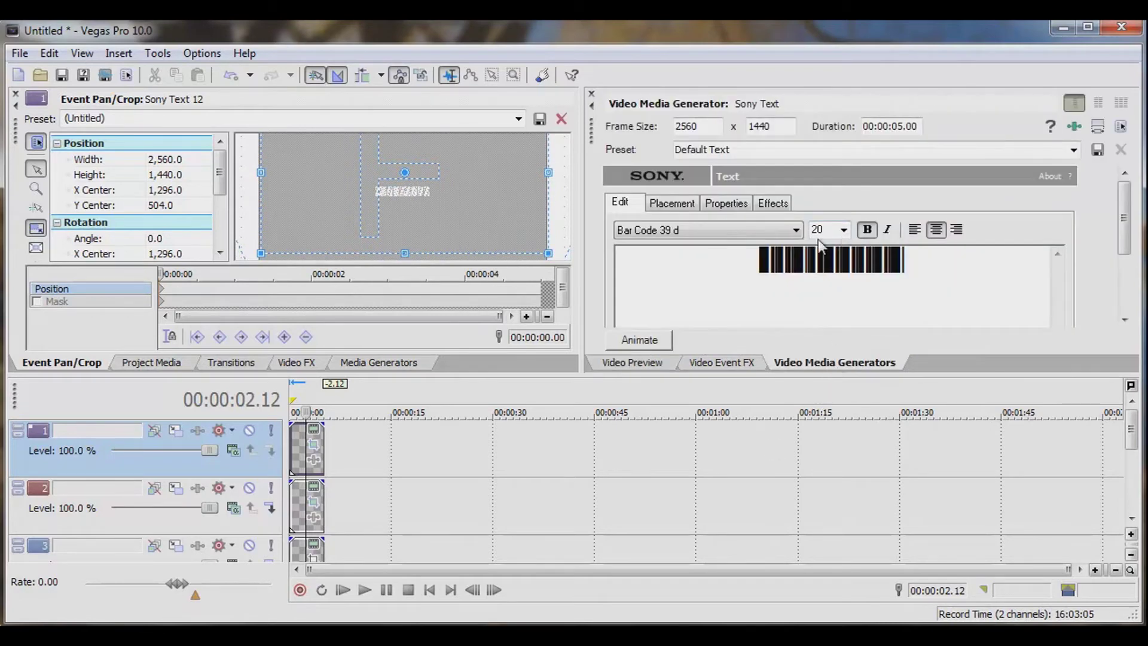
{"action": "left_click", "coordinate": [796, 230]}
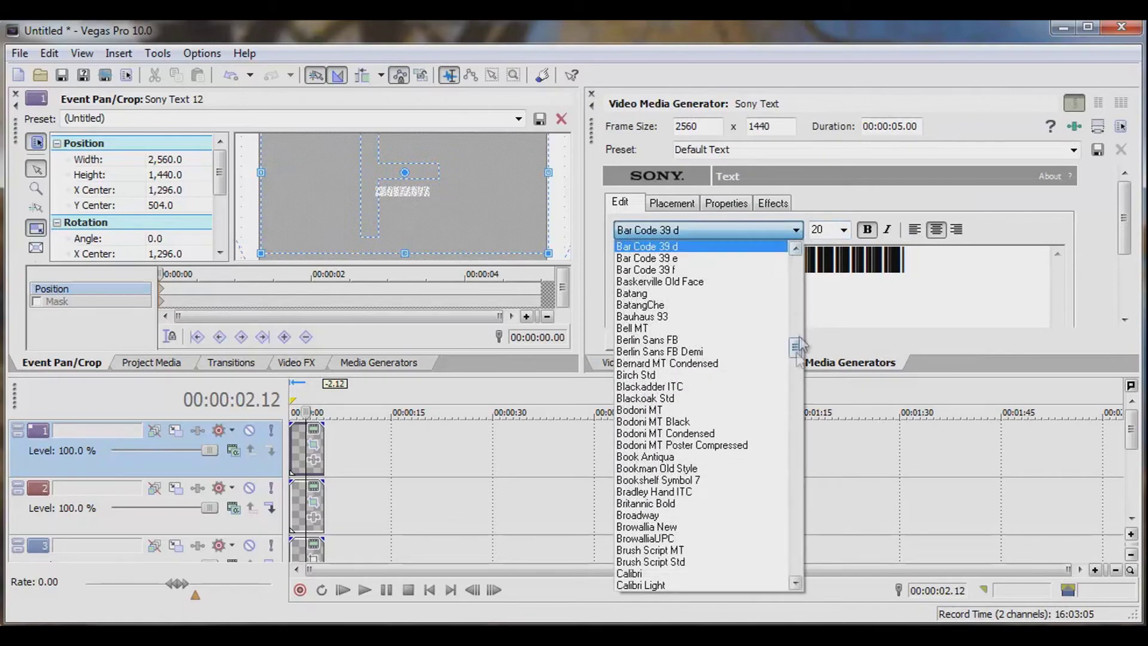
{"action": "scroll", "coordinate": [795, 346], "scroll_direction": "up", "scroll_amount": 5}
{"action": "left_click", "coordinate": [705, 367]}
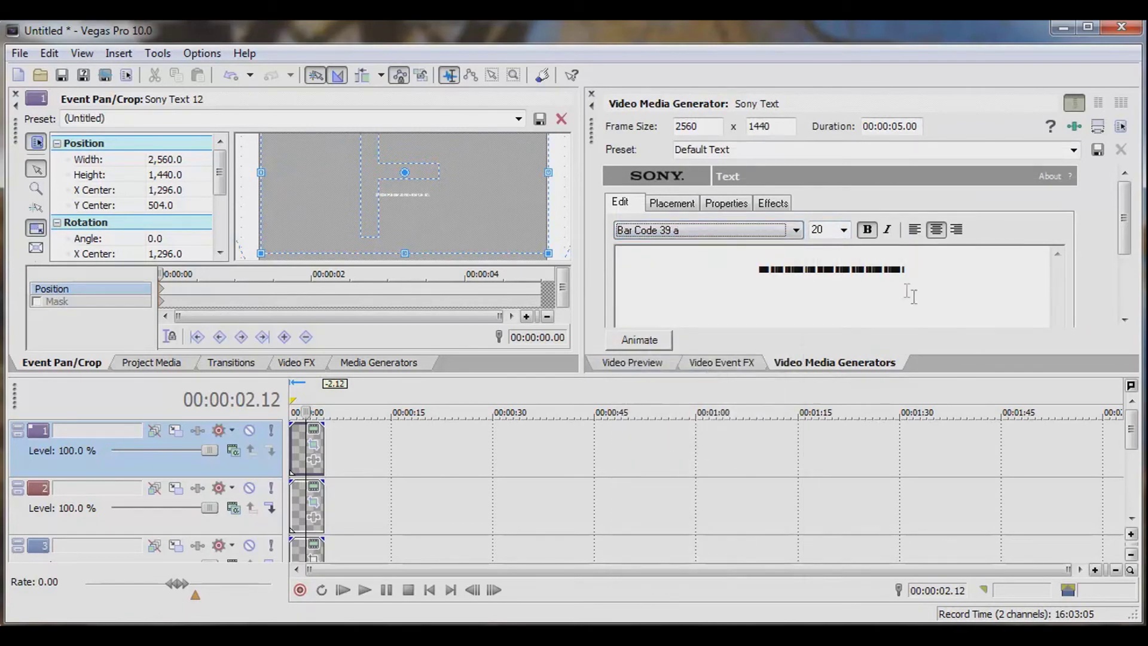
{"action": "left_click", "coordinate": [844, 230]}
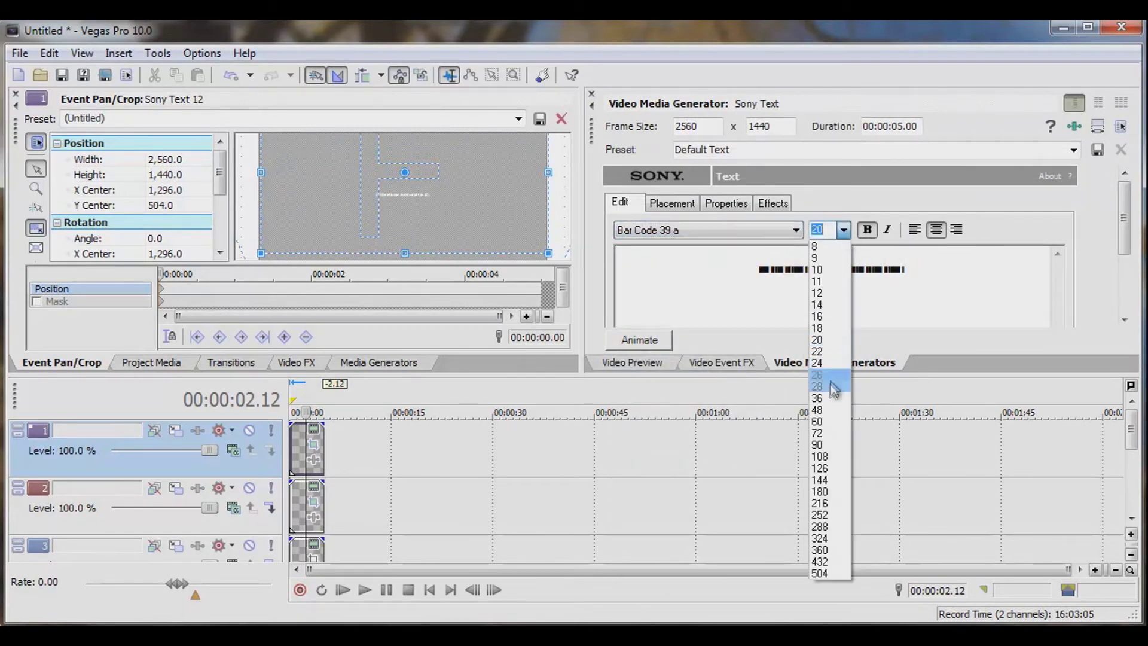
{"action": "left_click", "coordinate": [829, 411]}
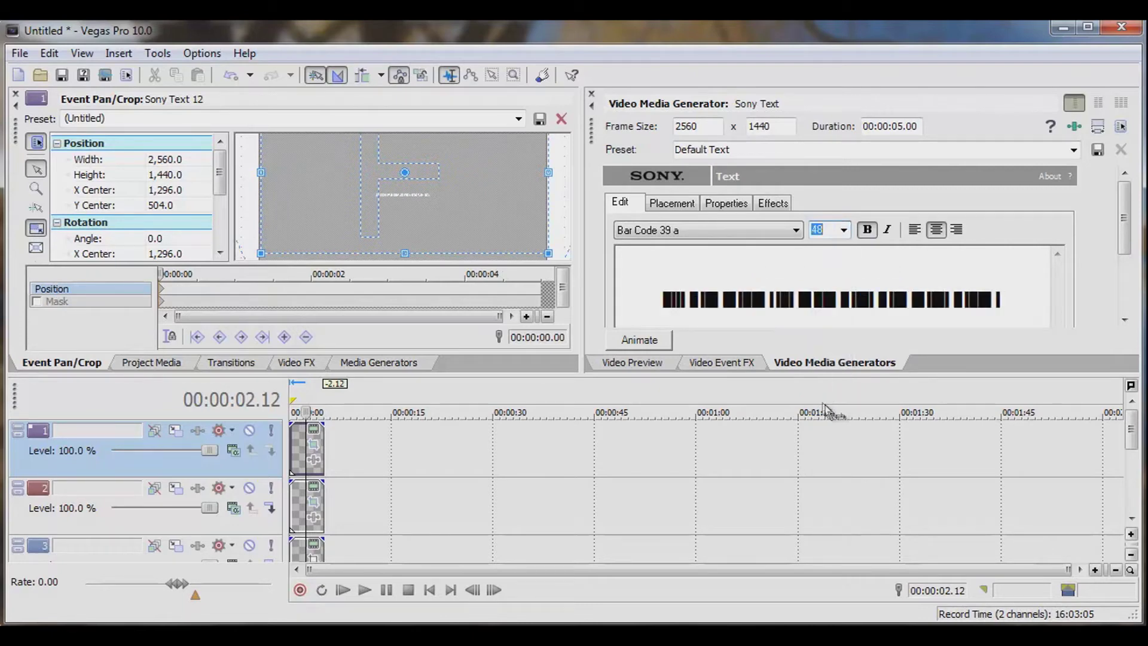
{"action": "left_click", "coordinate": [641, 361]}
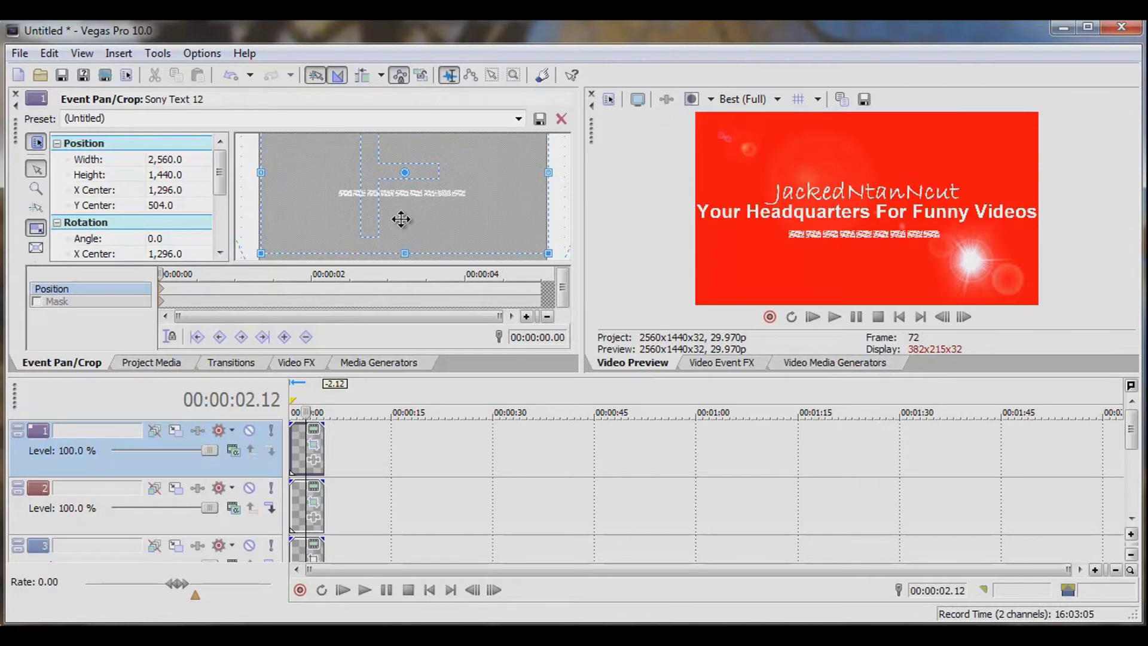
{"action": "left_click_drag", "start_coordinate": [400, 219], "coordinate": [399, 222]}
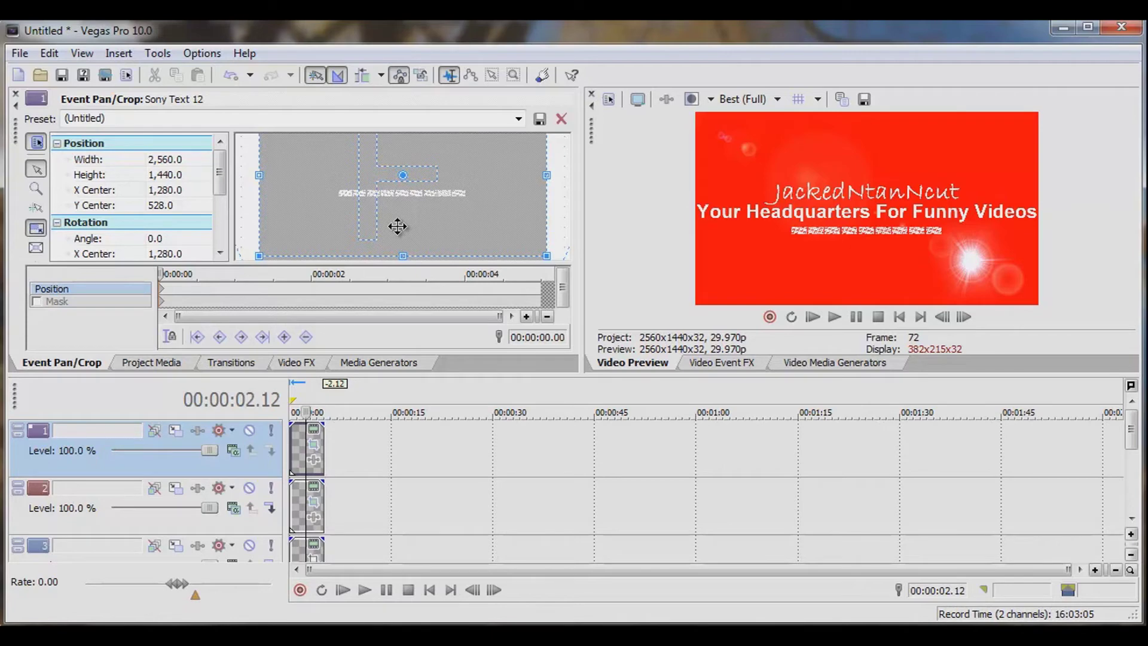
Apply the Bump Map effect's Lower-Left Spotlight preset to the barcode text event and check it in the preview.
{"action": "left_click", "coordinate": [296, 363]}
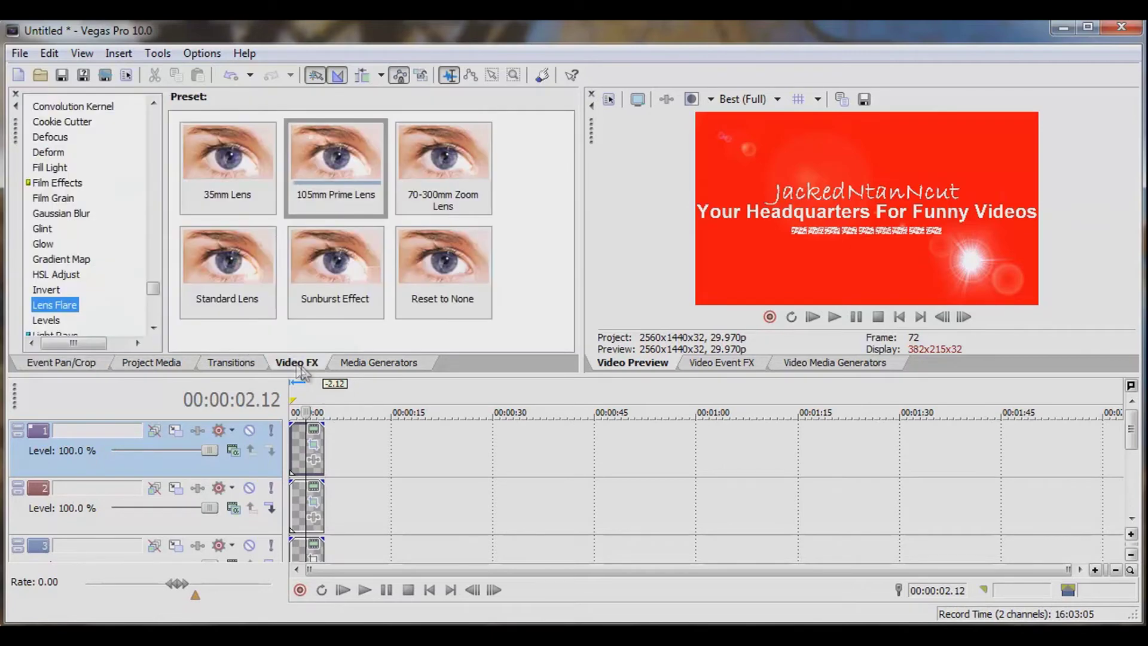
{"action": "left_click_drag", "start_coordinate": [153, 291], "coordinate": [153, 271]}
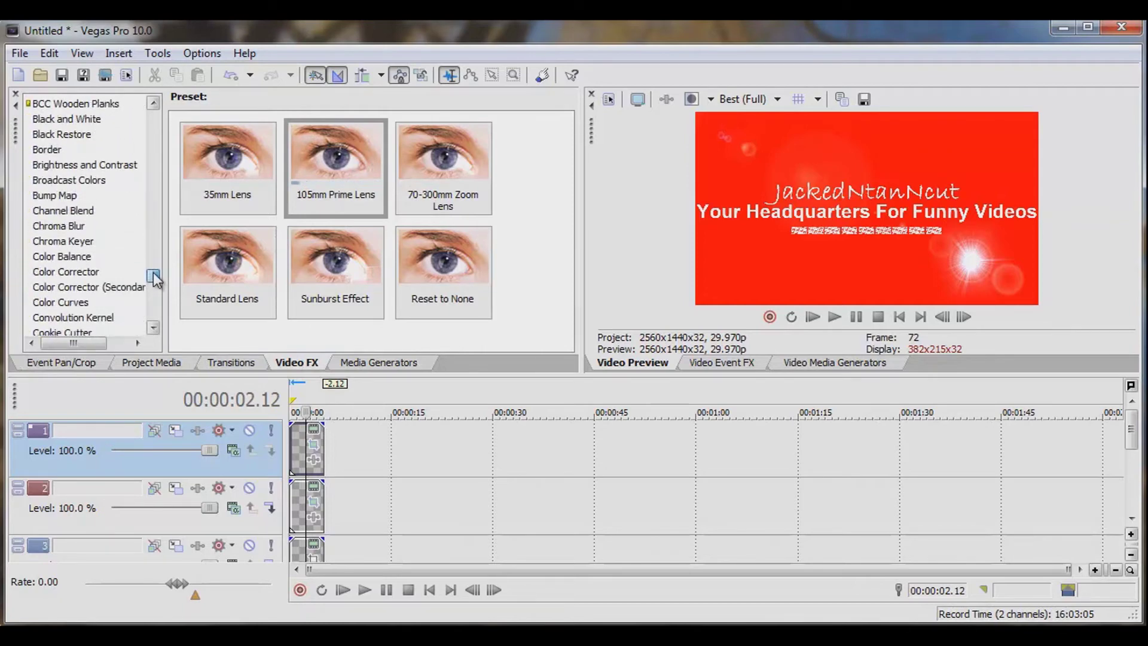
{"action": "left_click", "coordinate": [49, 197]}
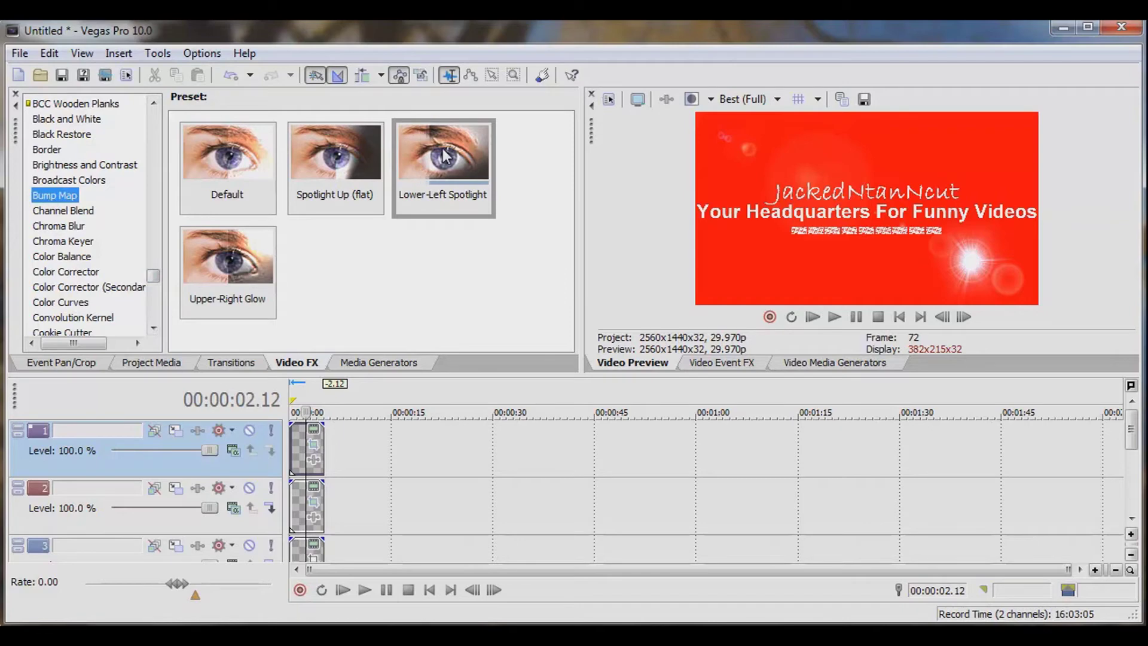
{"action": "left_click_drag", "start_coordinate": [440, 156], "coordinate": [306, 446]}
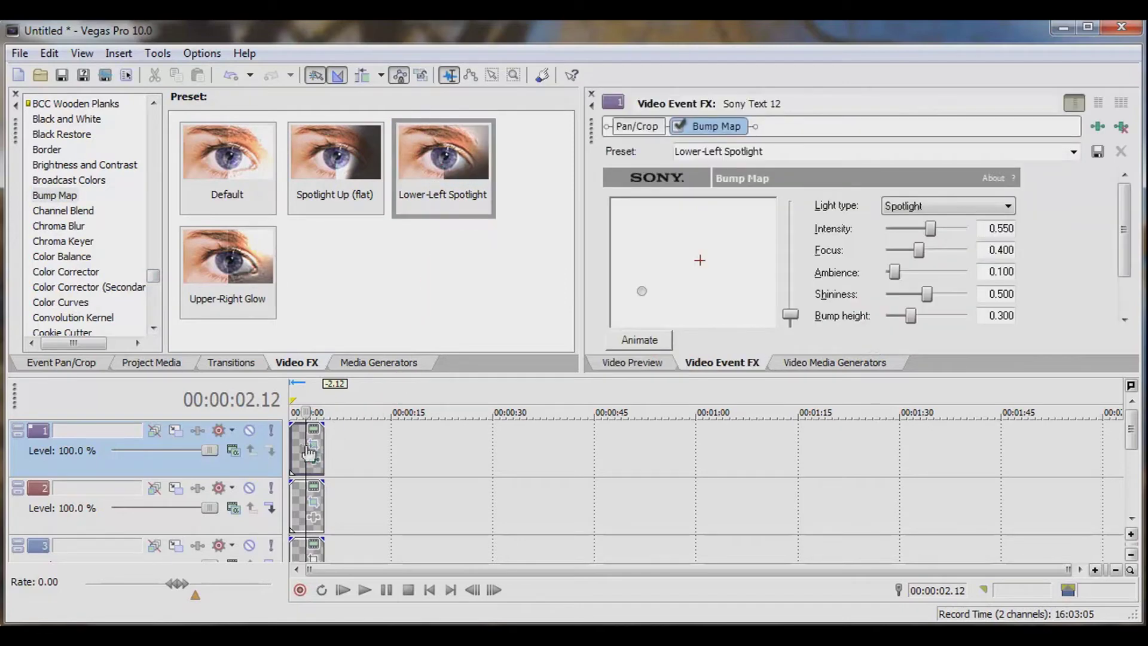
{"action": "left_click", "coordinate": [616, 363]}
{"action": "left_click_drag", "start_coordinate": [594, 133], "coordinate": [117, 155]}
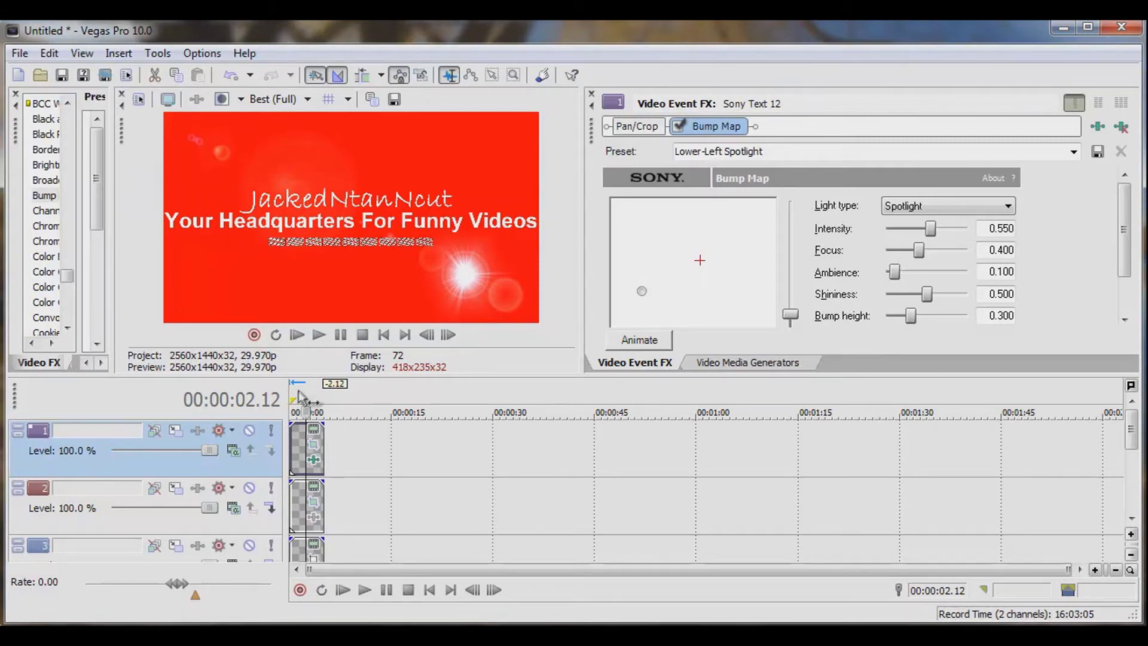
{"action": "left_click_drag", "start_coordinate": [124, 133], "coordinate": [603, 135]}
Apply the Bump Map Lower-Left Spotlight preset to the tagline event on track 2 and preview the banner.
{"action": "left_click_drag", "start_coordinate": [402, 164], "coordinate": [314, 508]}
{"action": "left_click", "coordinate": [643, 362]}
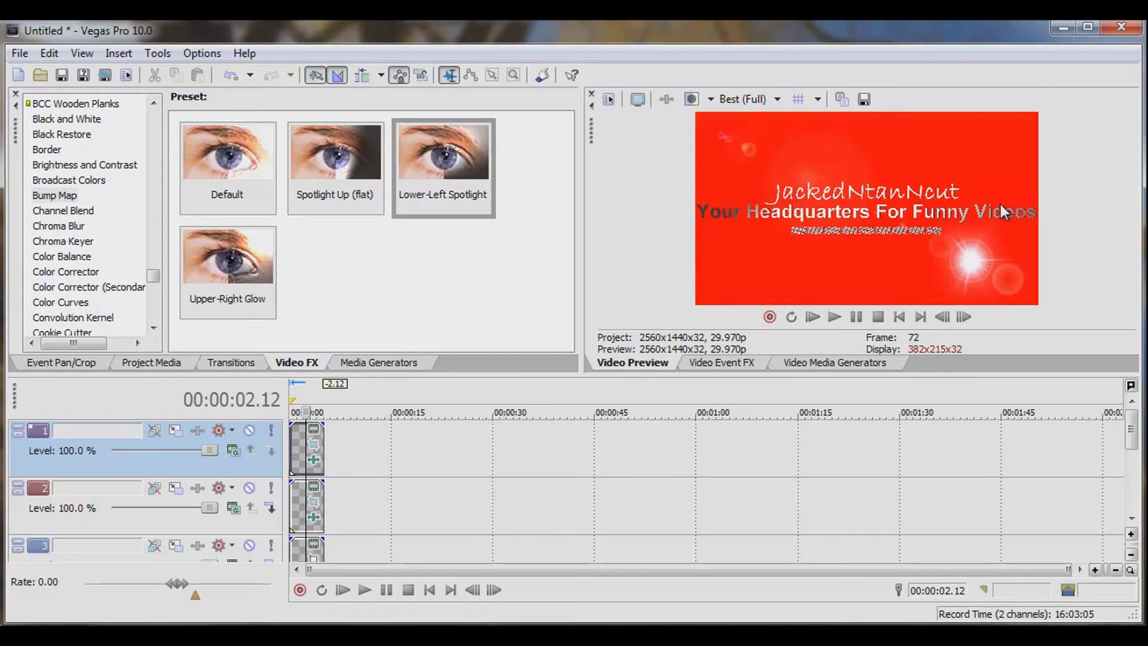
{"action": "left_click", "coordinate": [835, 362]}
{"action": "left_click", "coordinate": [727, 363]}
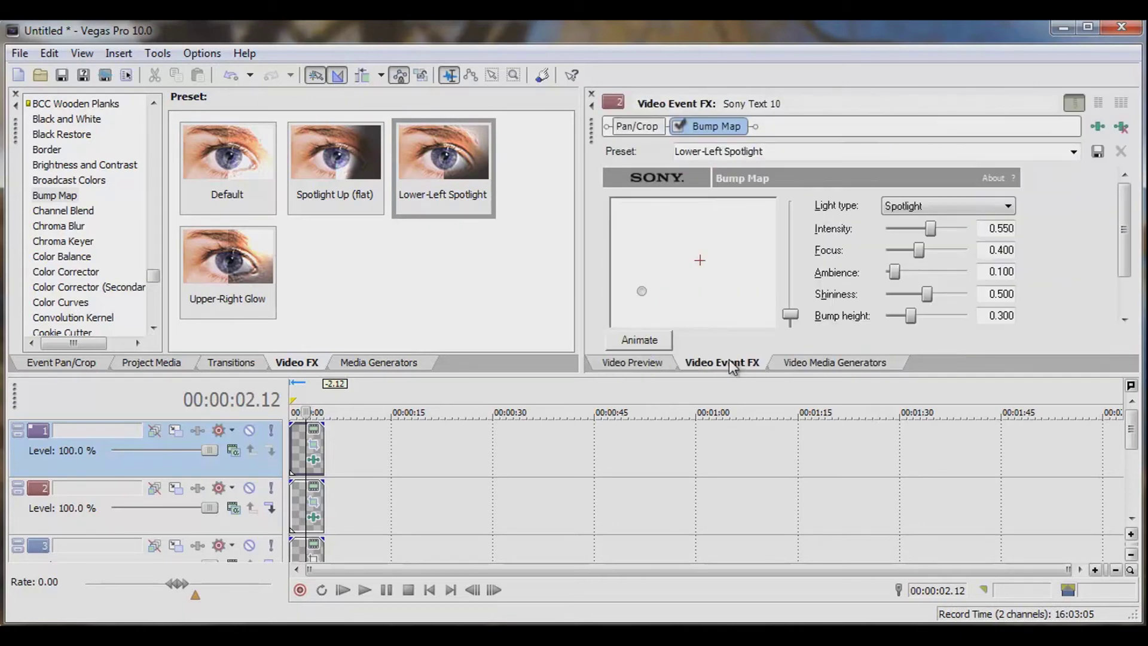
{"action": "left_click", "coordinate": [645, 364]}
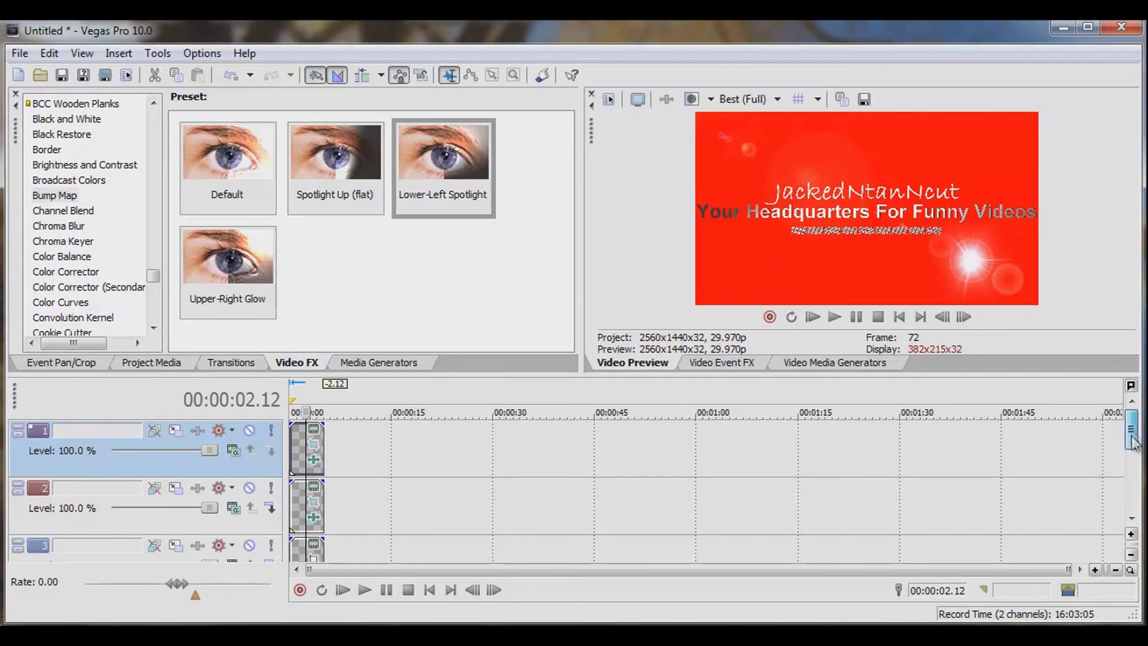
Apply the Bump Map Lower-Left Spotlight preset to the title text event on track 3 and preview the banner.
{"action": "left_click_drag", "start_coordinate": [1134, 449], "coordinate": [1134, 467]}
{"action": "left_click", "coordinate": [313, 444]}
{"action": "left_click", "coordinate": [314, 431]}
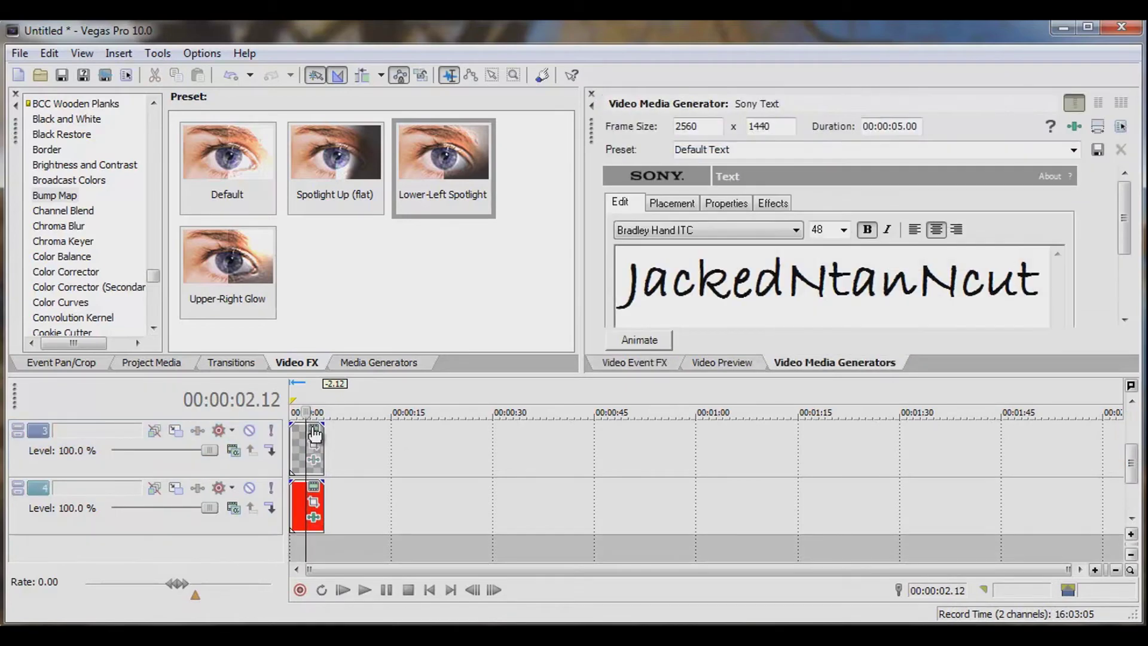
{"action": "left_click_drag", "start_coordinate": [439, 161], "coordinate": [309, 454]}
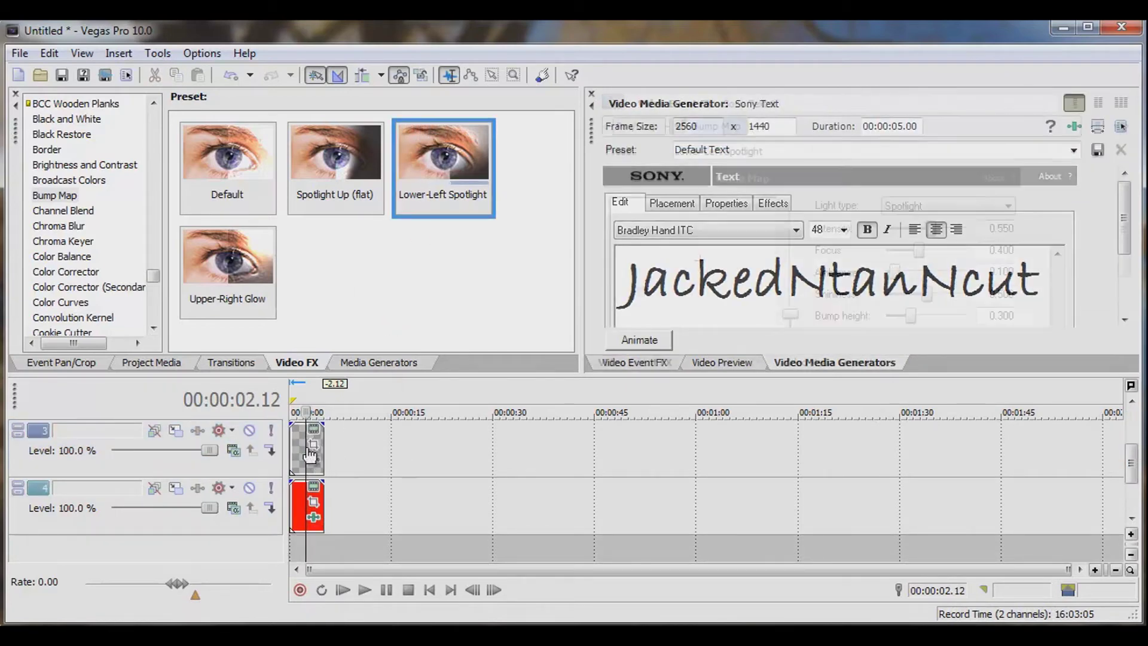
{"action": "left_click", "coordinate": [715, 363]}
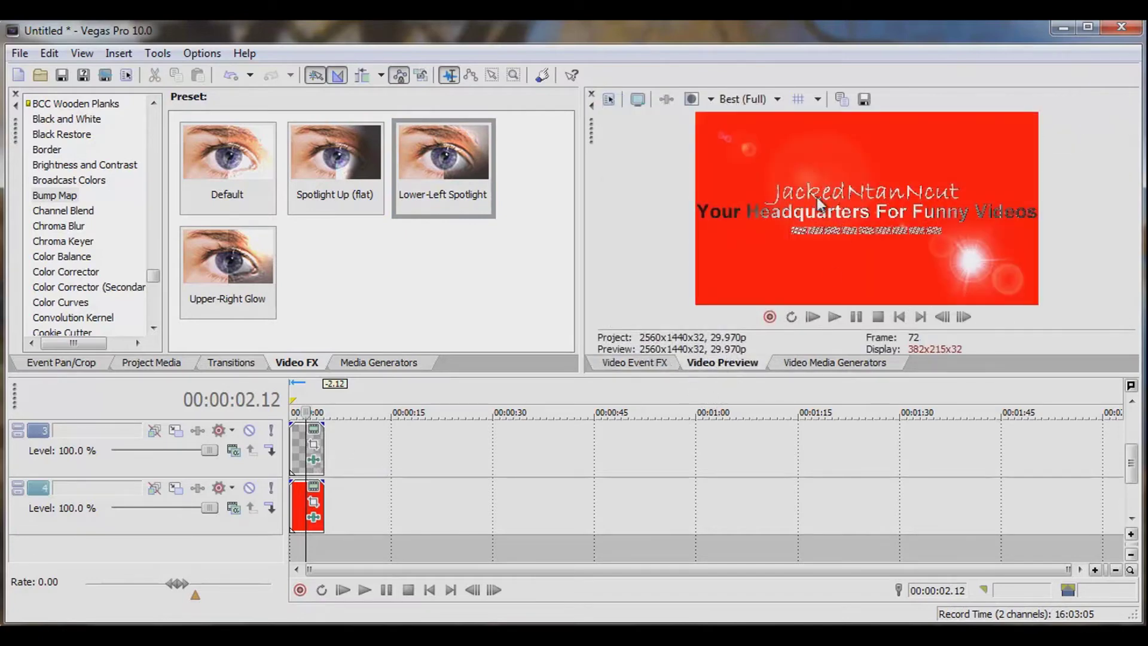
Move the title's Bump Map light point closer to the center with the video preview placed alongside the effect settings.
{"action": "left_click", "coordinate": [657, 361]}
{"action": "left_click_drag", "start_coordinate": [410, 136], "coordinate": [173, 167]}
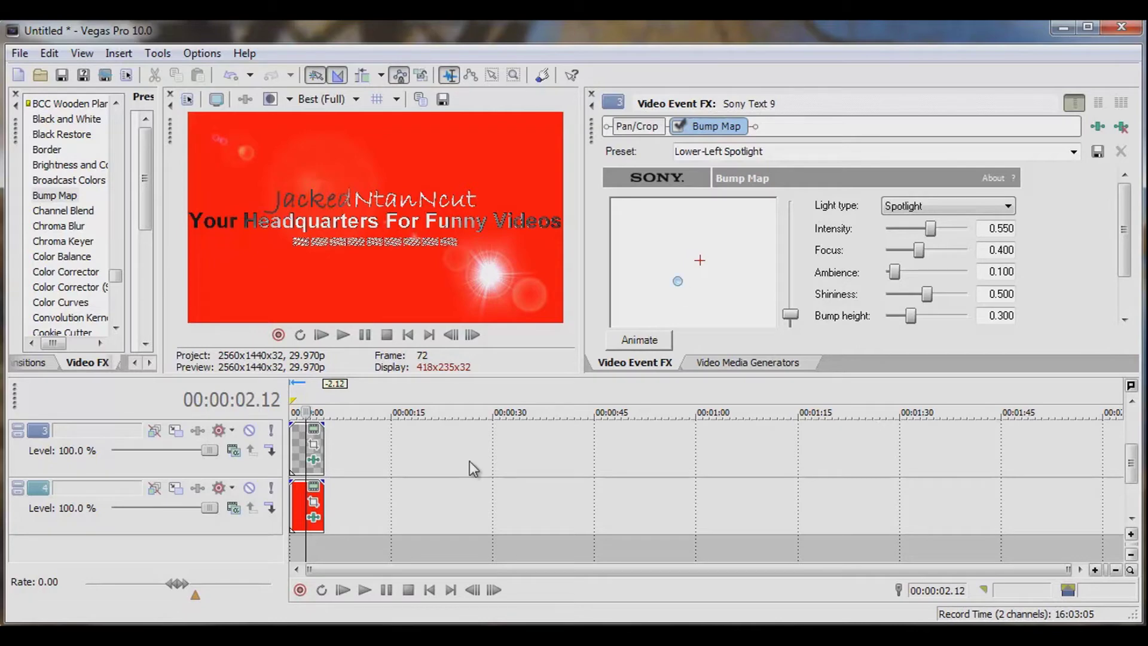
{"action": "left_click_drag", "start_coordinate": [171, 133], "coordinate": [650, 157]}
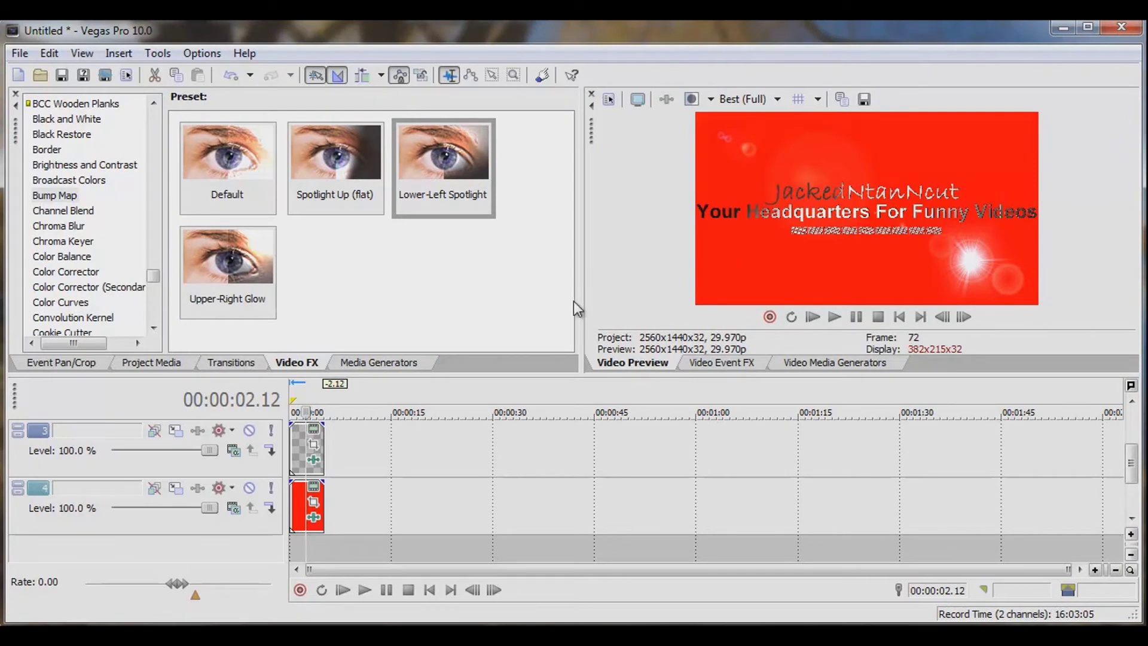
Import REUPSUB.jpg from the Pictures folder and place it at the timeline's start on a new track above the others.
{"action": "left_click_drag", "start_coordinate": [1132, 479], "coordinate": [1132, 456]}
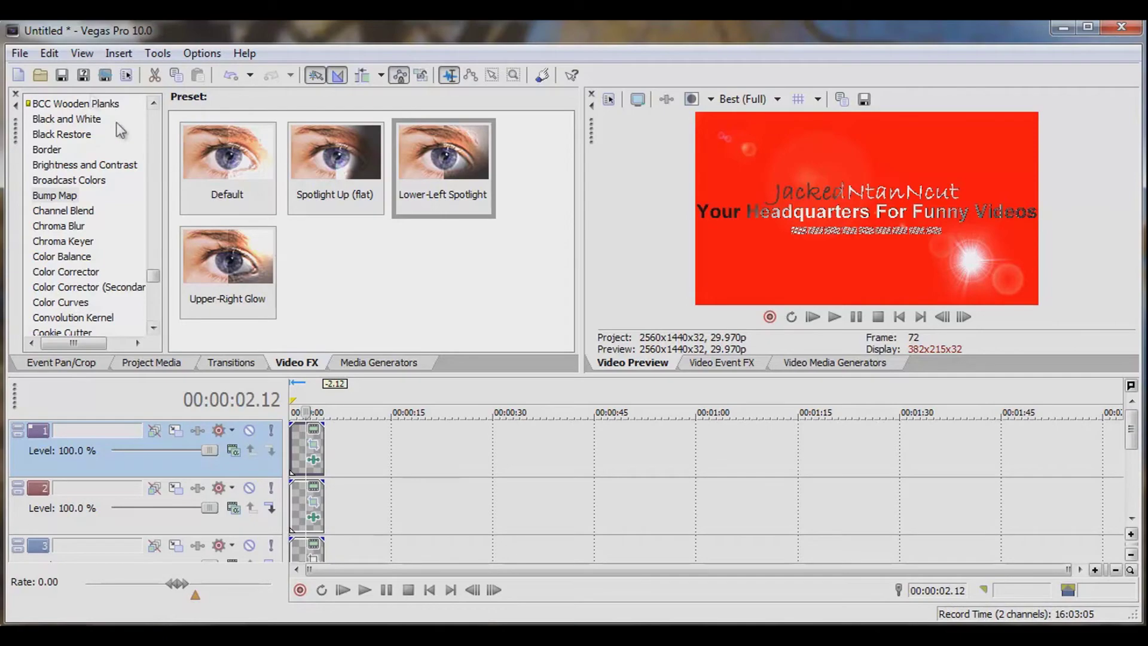
{"action": "left_click", "coordinate": [20, 53]}
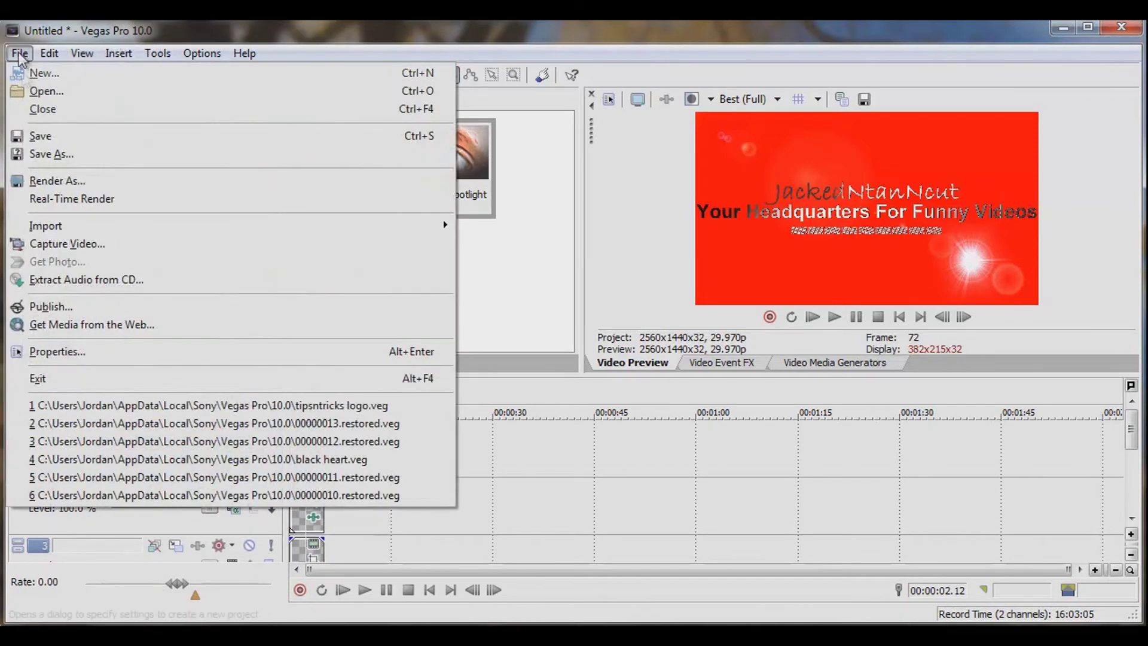
{"action": "mouse_move", "coordinate": [426, 228]}
{"action": "left_click", "coordinate": [478, 227]}
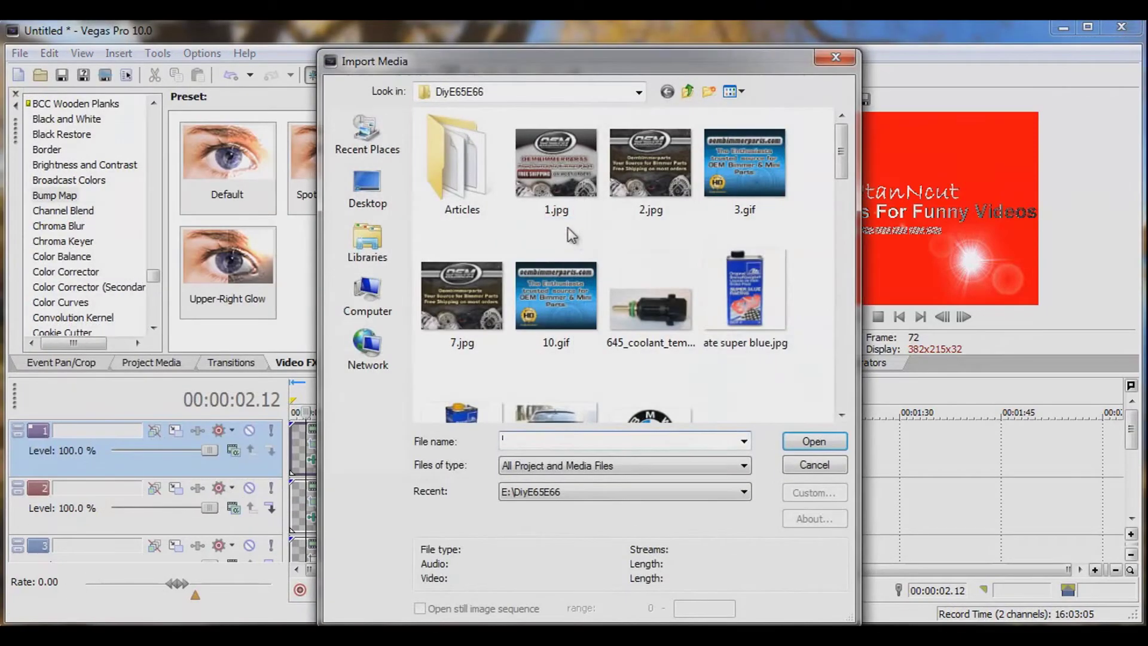
{"action": "left_click_drag", "start_coordinate": [841, 153], "coordinate": [851, 386]}
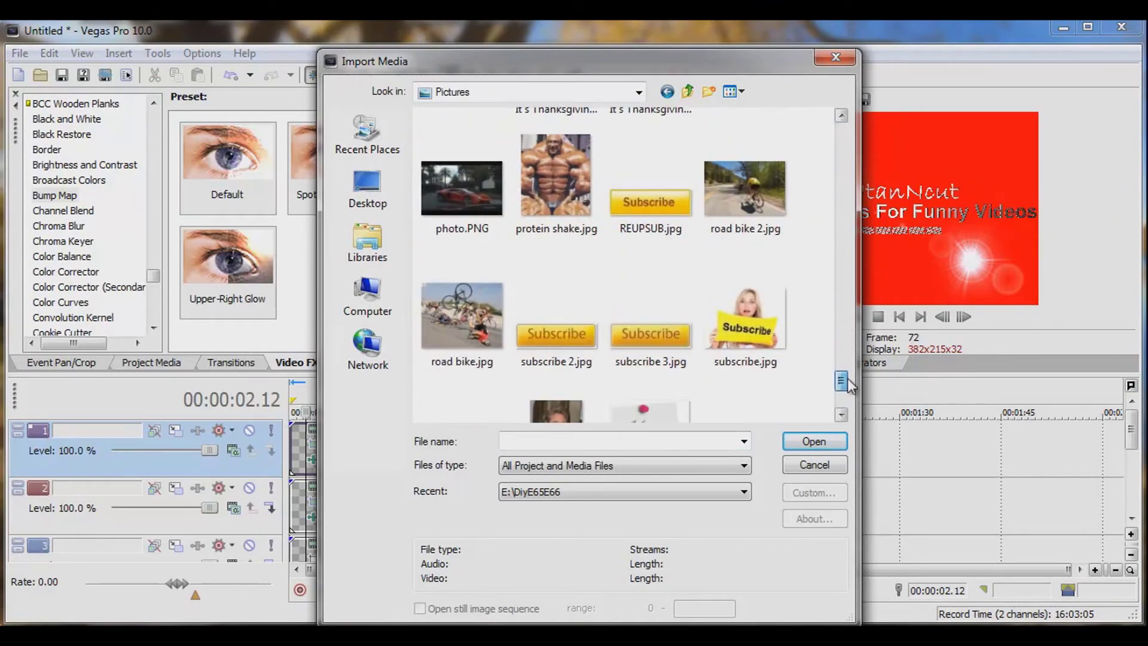
{"action": "double_click", "coordinate": [639, 200]}
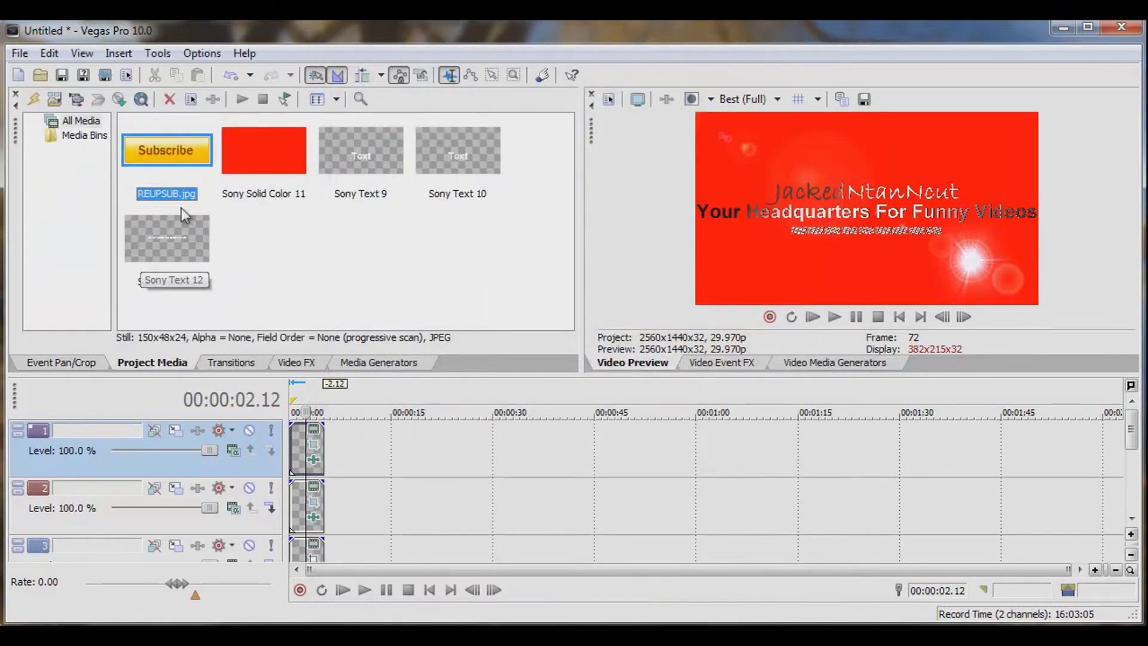
{"action": "left_click_drag", "start_coordinate": [172, 156], "coordinate": [296, 418]}
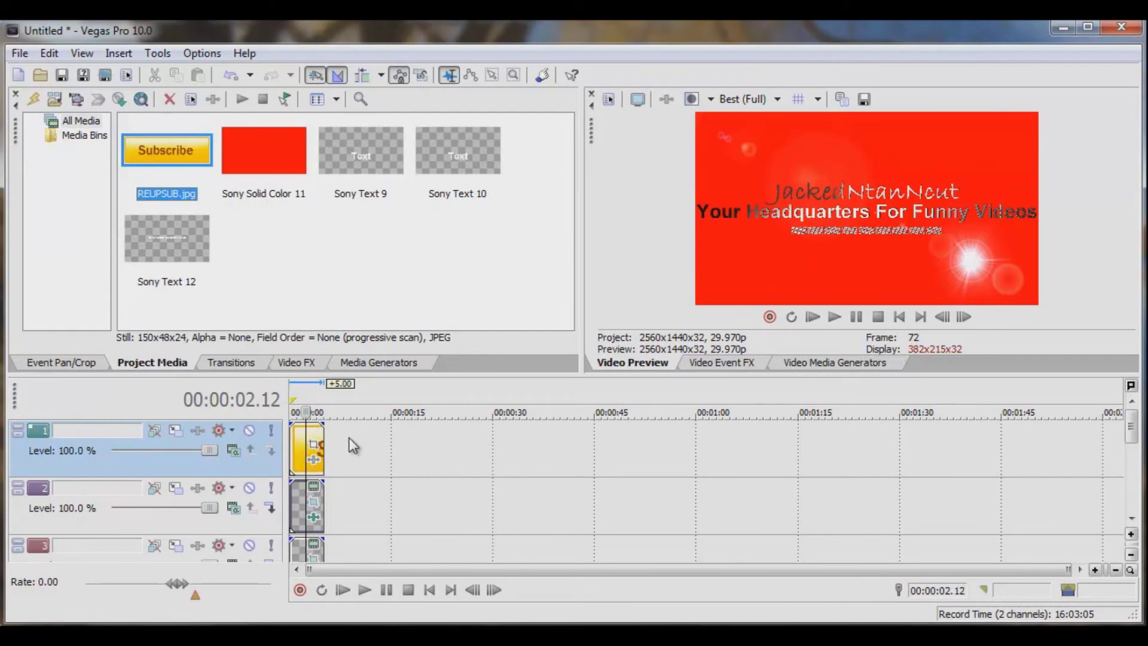
{"action": "left_click", "coordinate": [299, 451]}
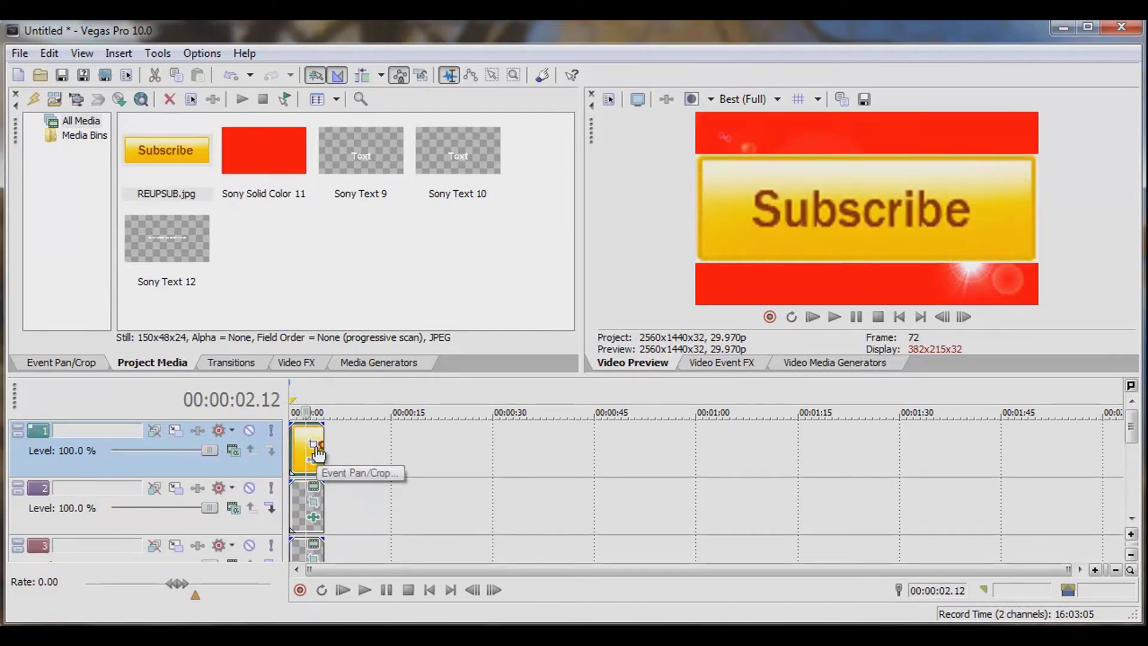
Shrink the Subscribe image in the banner by enlarging its Event Pan/Crop frame to about 671 x 215.
{"action": "left_click", "coordinate": [317, 452]}
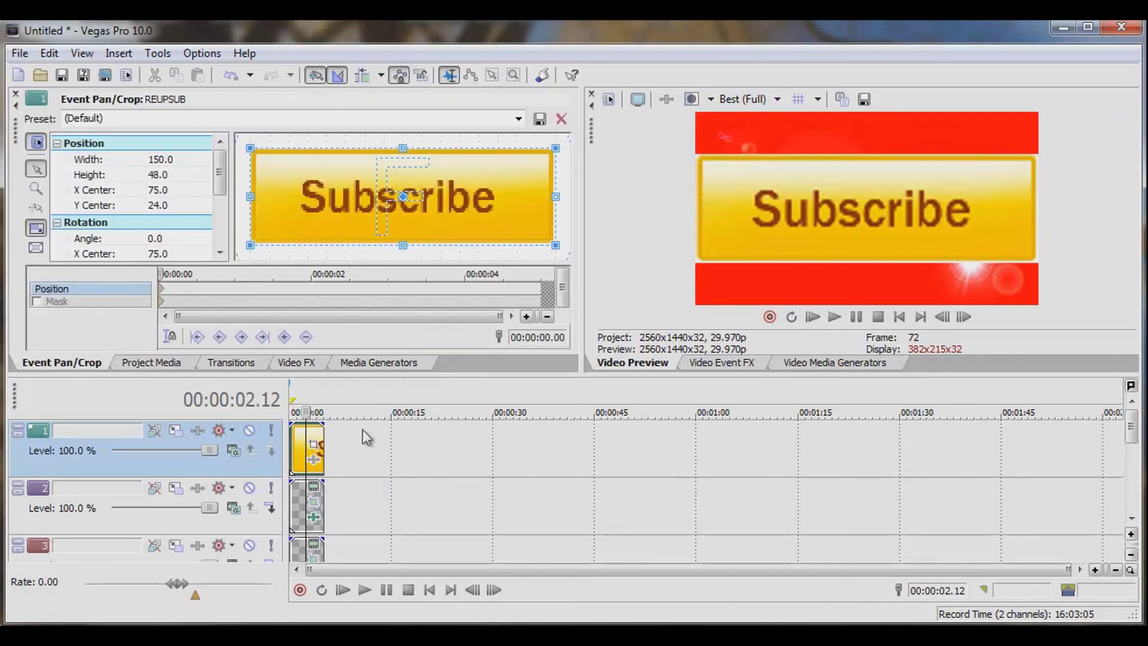
{"action": "left_click_drag", "start_coordinate": [401, 339], "coordinate": [405, 462]}
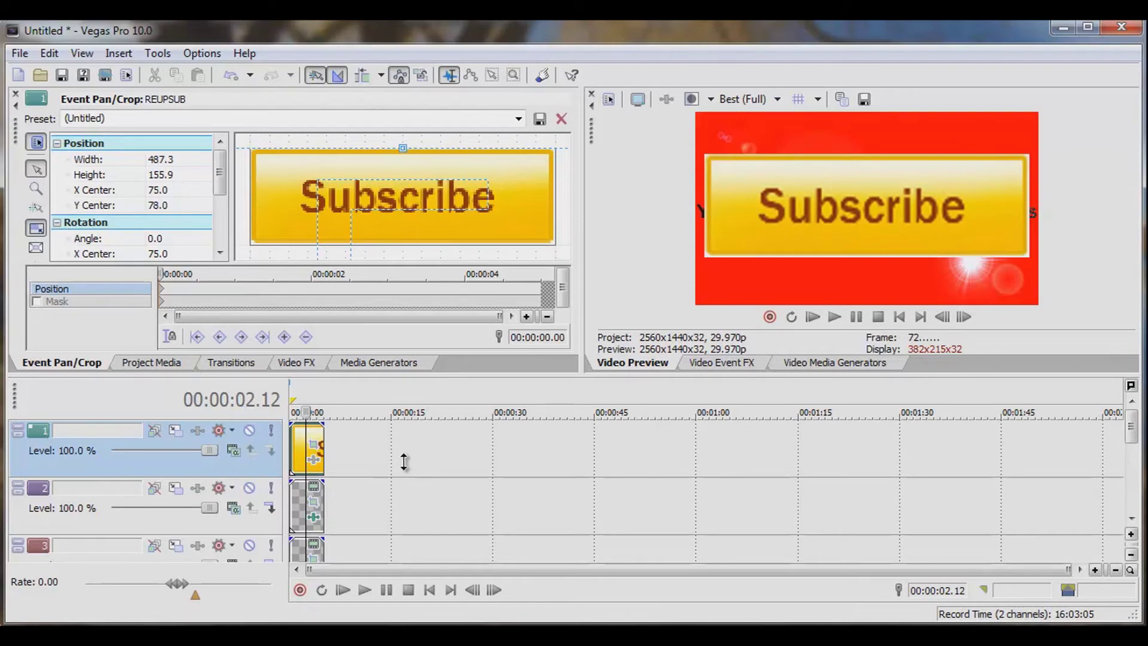
{"action": "scroll", "coordinate": [402, 464], "scroll_direction": "down", "scroll_amount": 3}
{"action": "scroll", "coordinate": [401, 502], "scroll_direction": "down", "scroll_amount": 2}
{"action": "scroll", "coordinate": [401, 526], "scroll_direction": "down", "scroll_amount": 4}
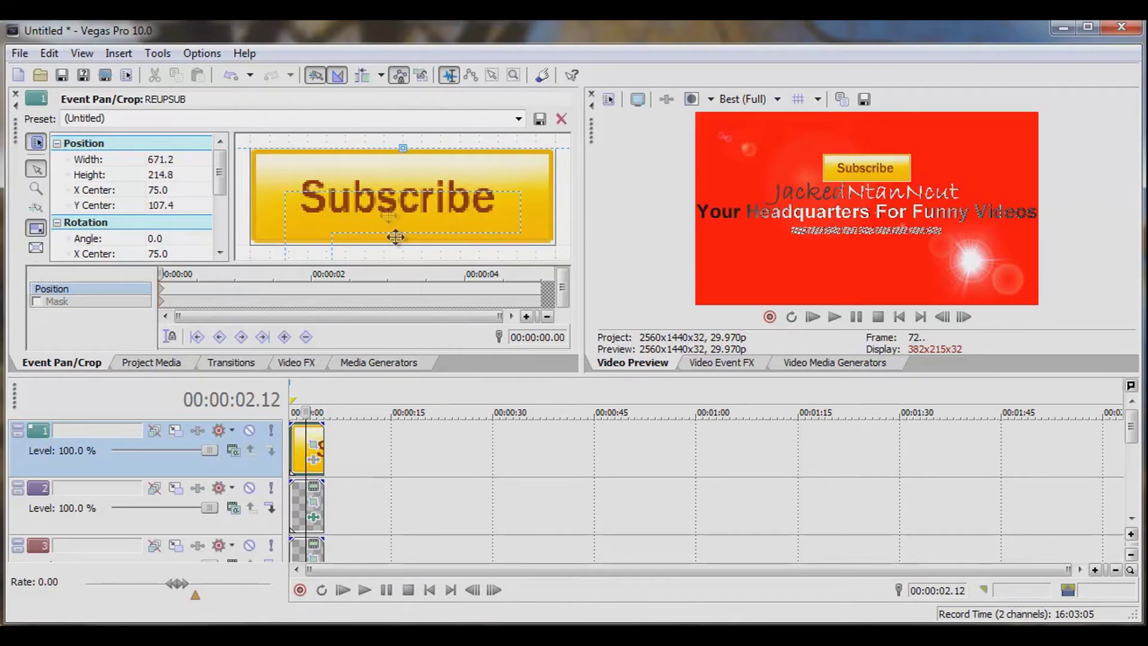
Move the Subscribe image below the barcode text with Event Pan/Crop, to X center 193.1 and Y center -60.3.
{"action": "left_click_drag", "start_coordinate": [386, 222], "coordinate": [491, 159]}
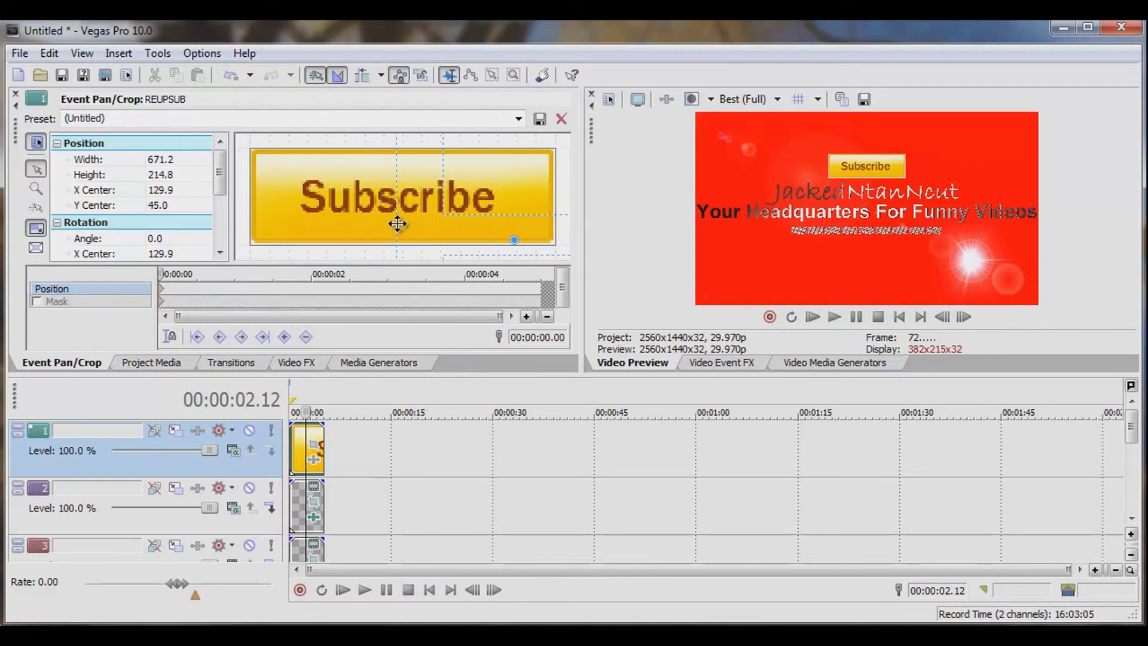
{"action": "left_click_drag", "start_coordinate": [397, 224], "coordinate": [426, 180]}
{"action": "left_click_drag", "start_coordinate": [377, 238], "coordinate": [415, 167]}
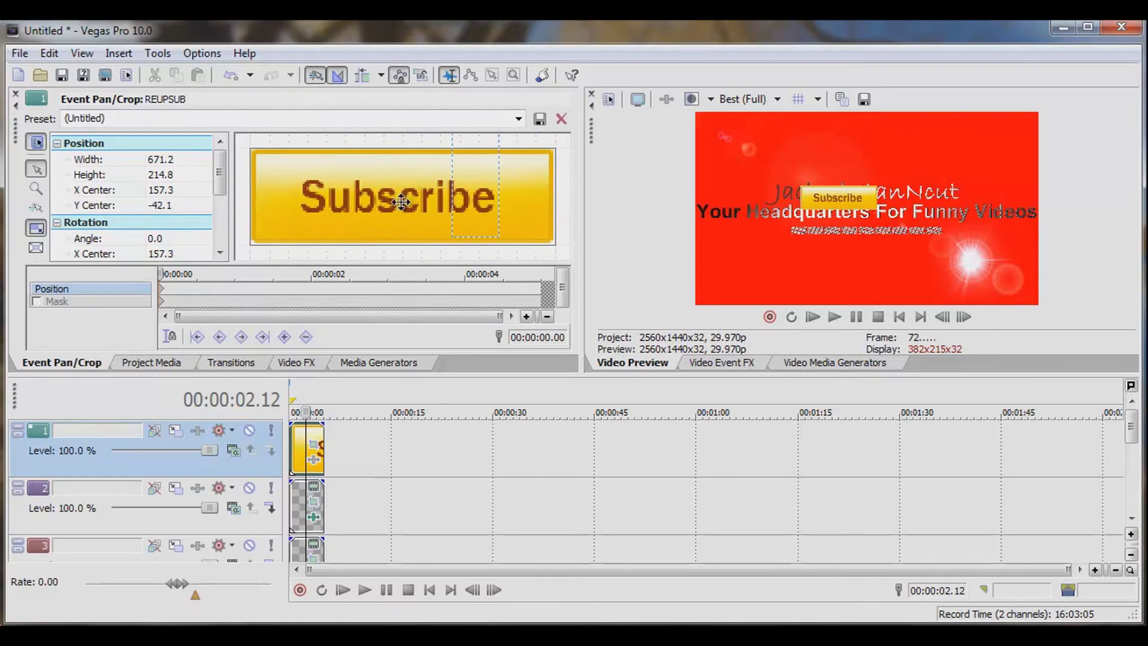
{"action": "left_click_drag", "start_coordinate": [402, 197], "coordinate": [420, 165]}
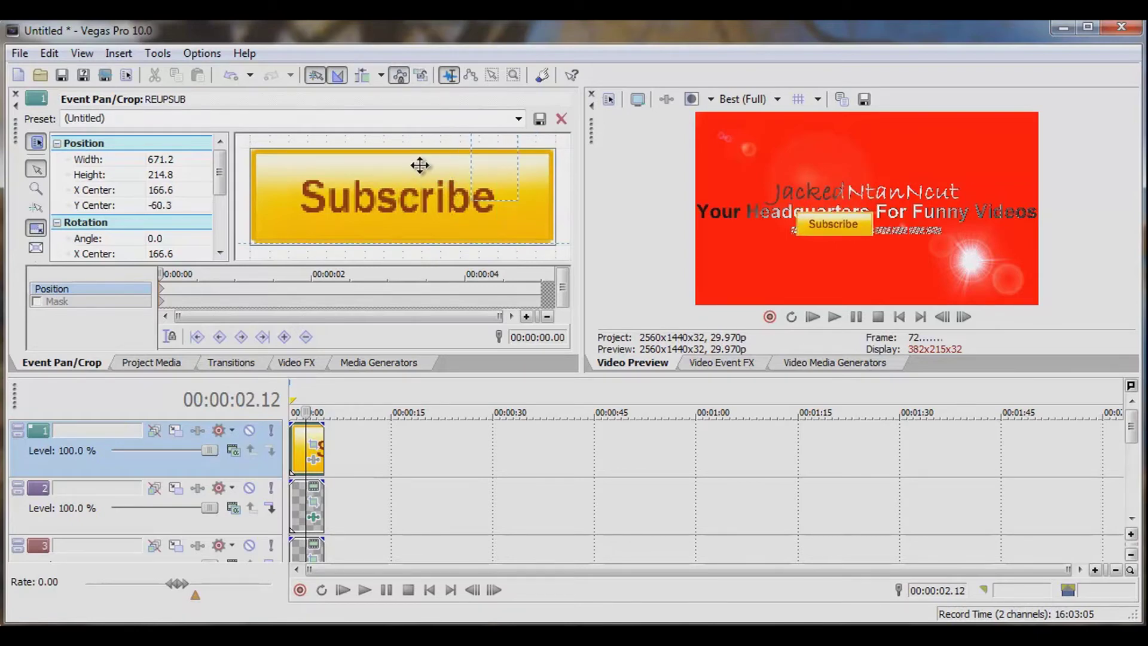
{"action": "left_click_drag", "start_coordinate": [403, 203], "coordinate": [458, 203]}
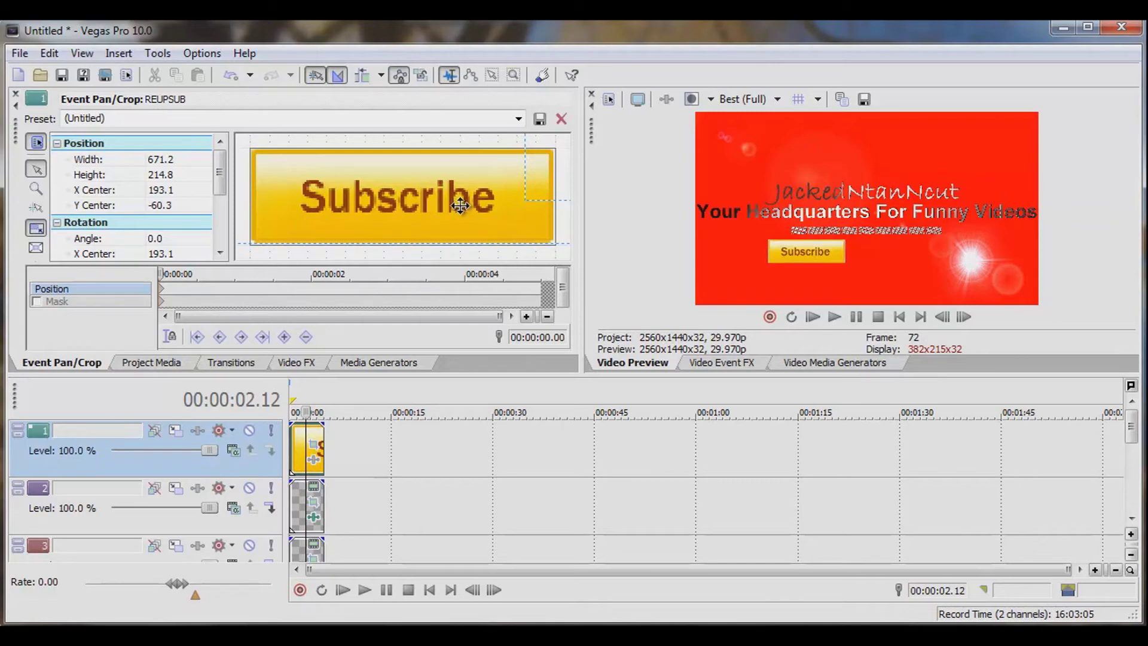
Check the project's video properties and save the previewed banner as JPEG snapshot Image6.jpg in the JackednTanNcut Movies folder on My Book (E:).
{"action": "left_click", "coordinate": [610, 99]}
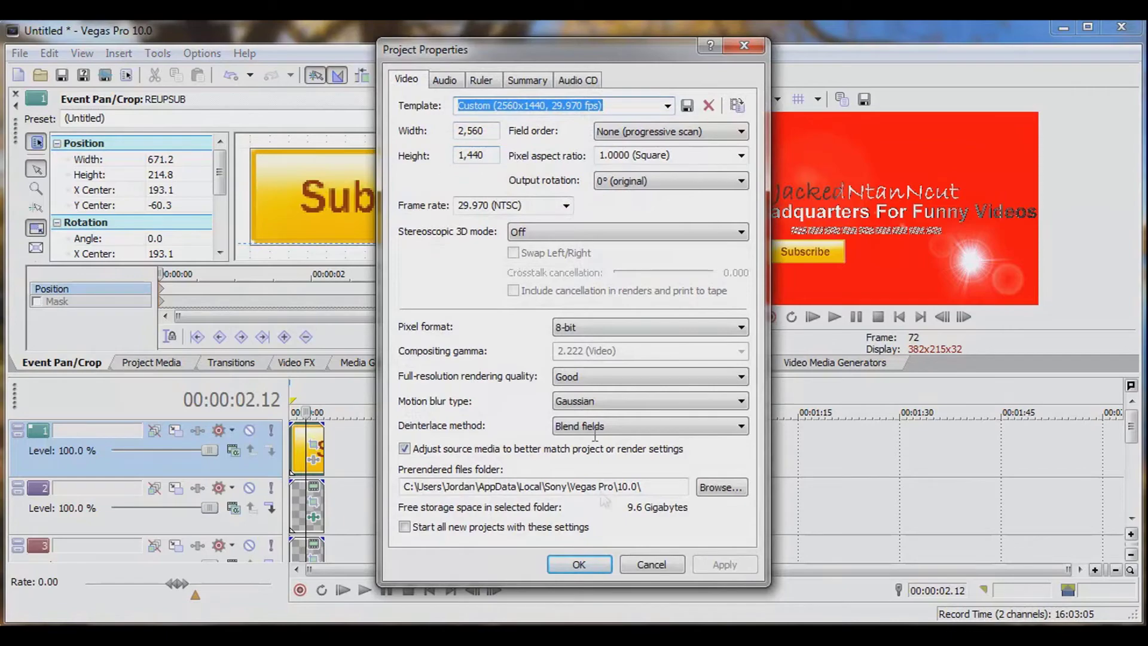
{"action": "left_click", "coordinate": [601, 564]}
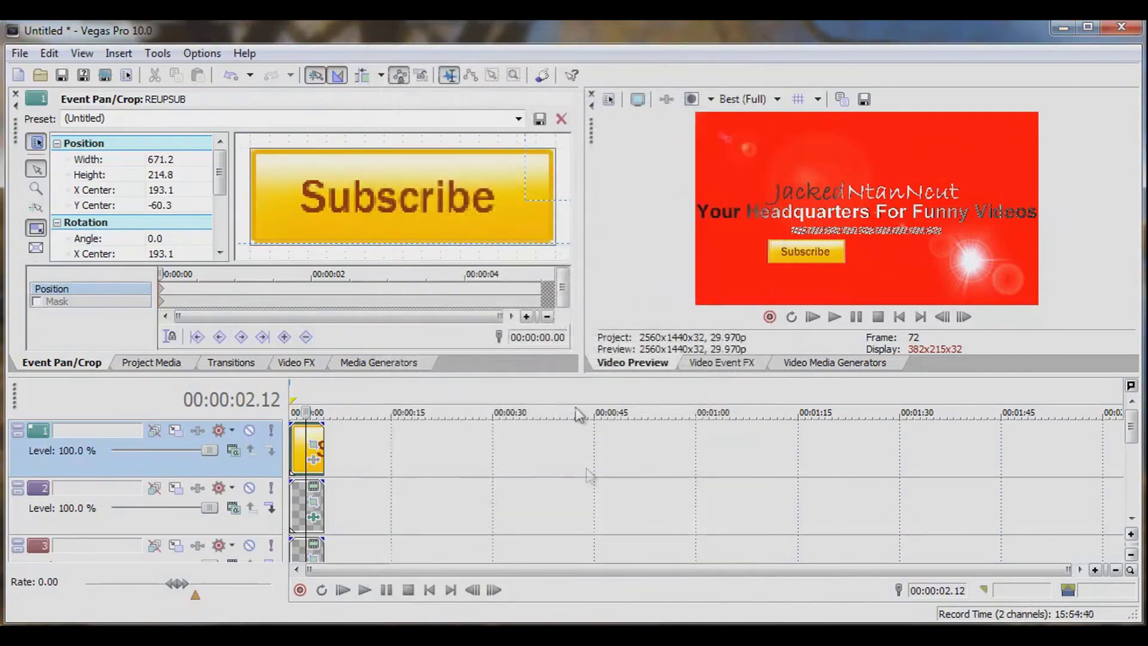
{"action": "left_click", "coordinate": [866, 98]}
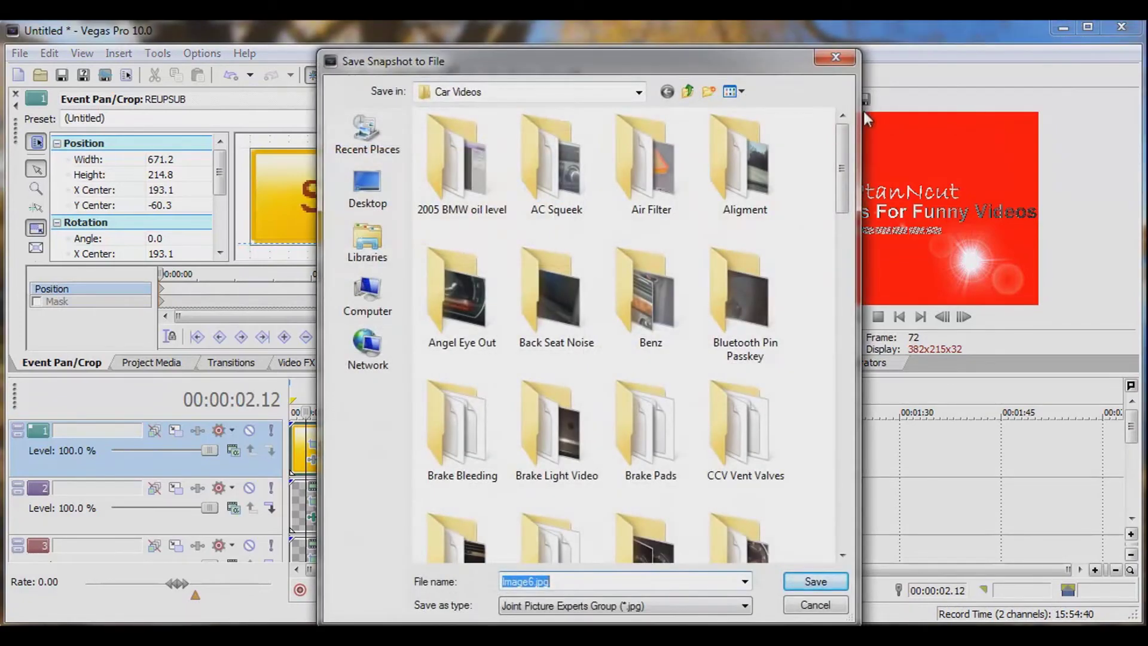
{"action": "left_click", "coordinate": [368, 302]}
{"action": "double_click", "coordinate": [705, 157]}
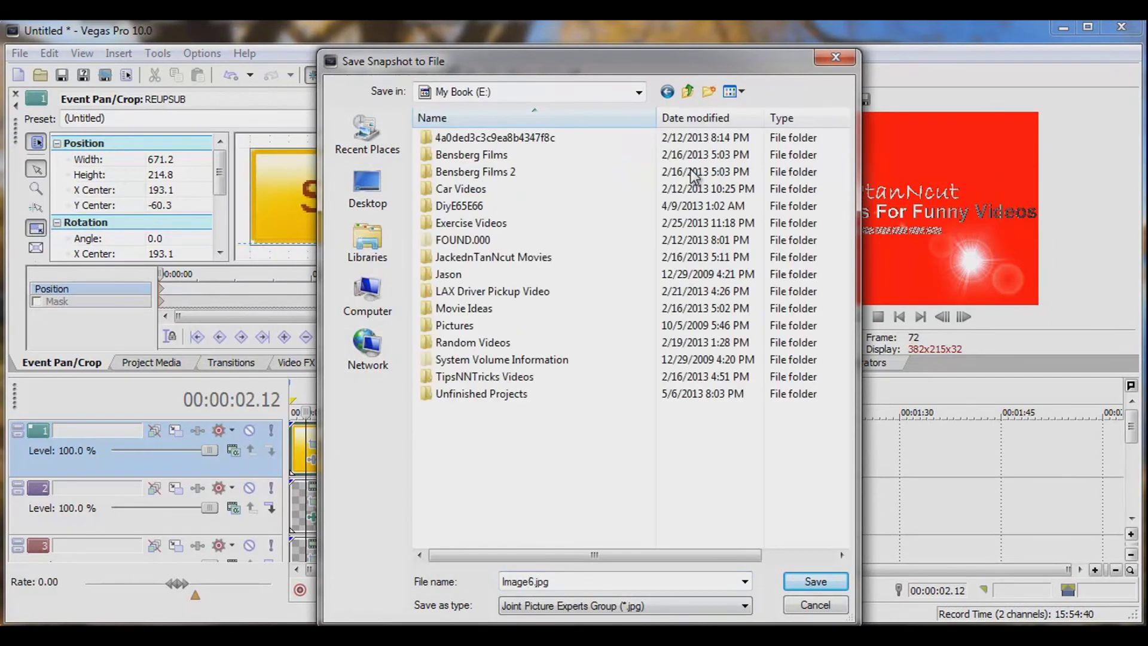
{"action": "double_click", "coordinate": [510, 257]}
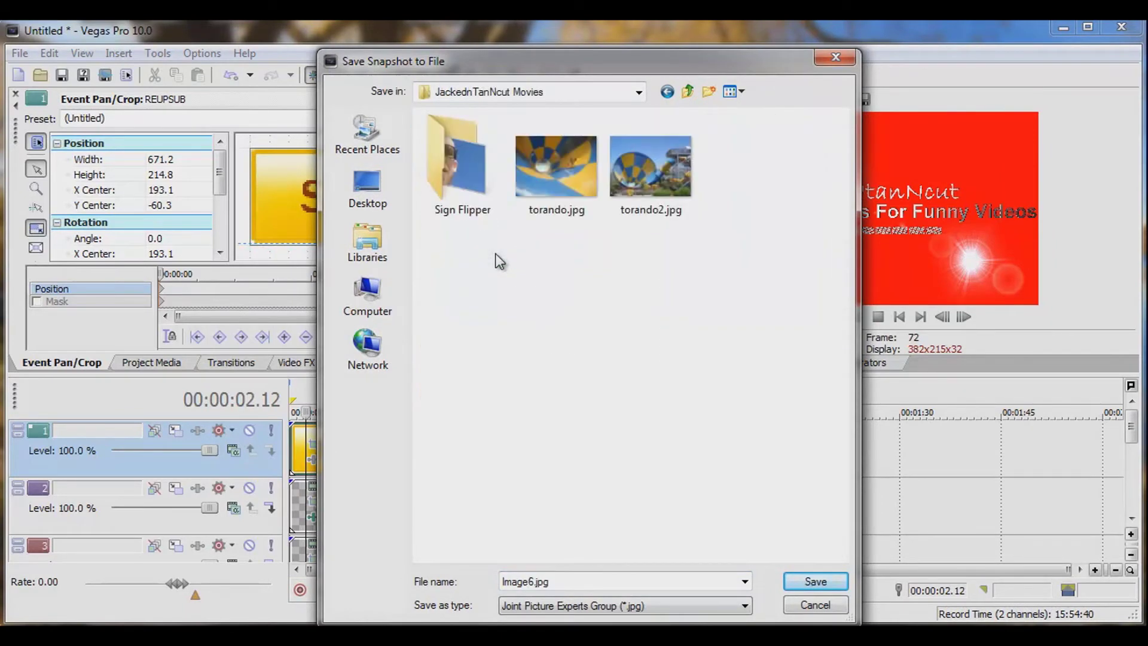
{"action": "double_click", "coordinate": [512, 583]}
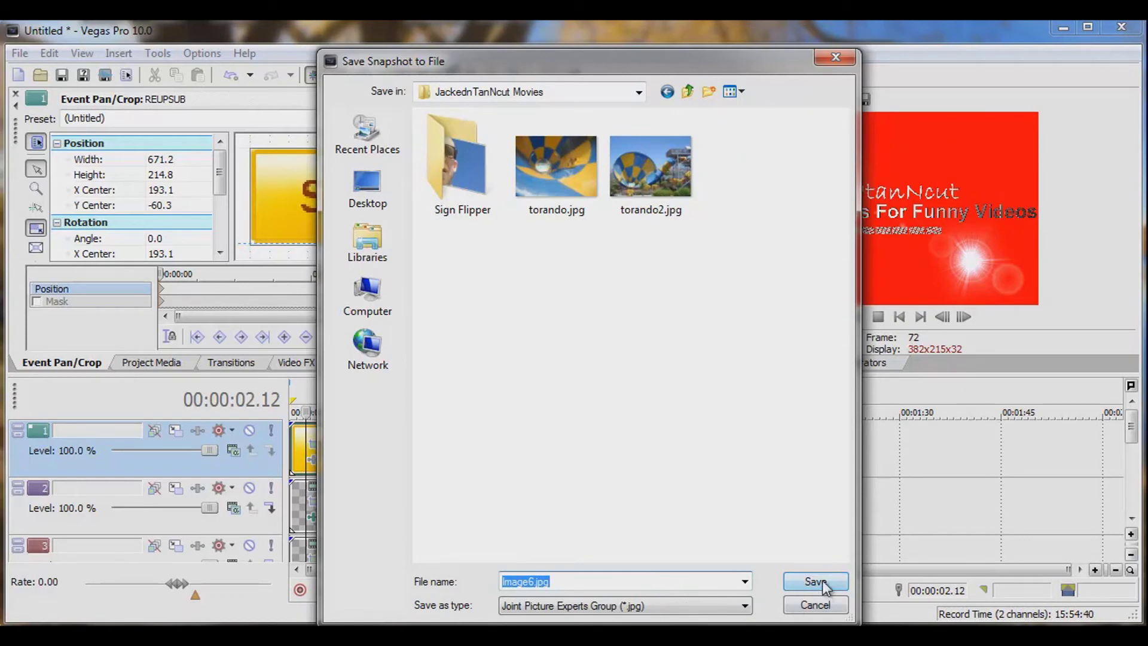
{"action": "left_click", "coordinate": [744, 606]}
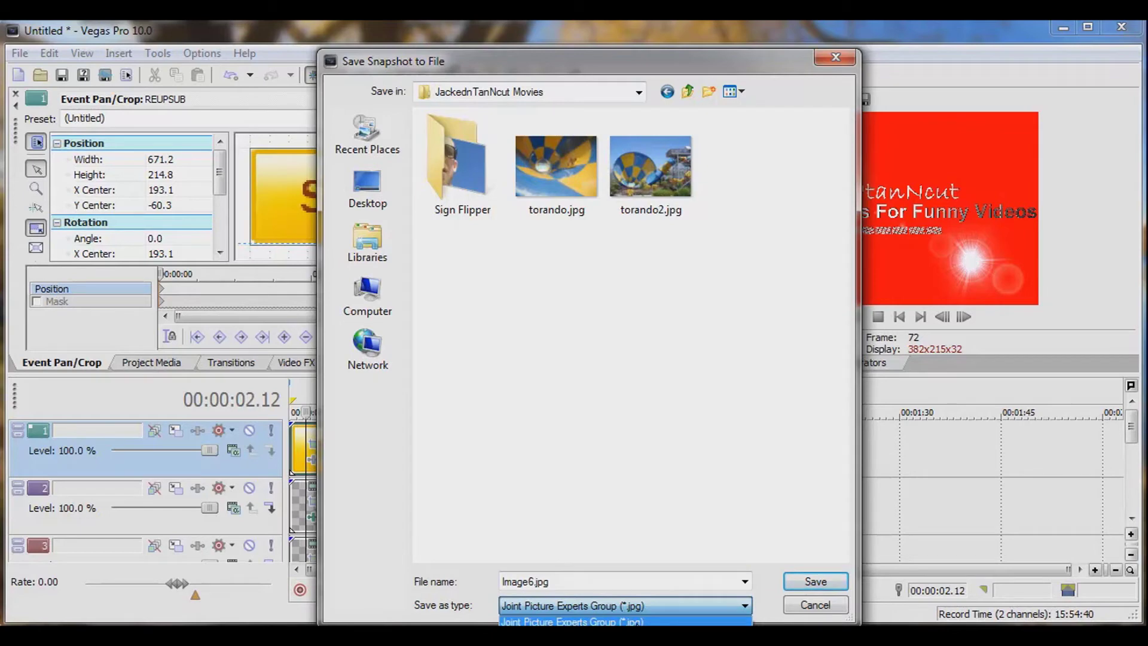
{"action": "left_click", "coordinate": [661, 621]}
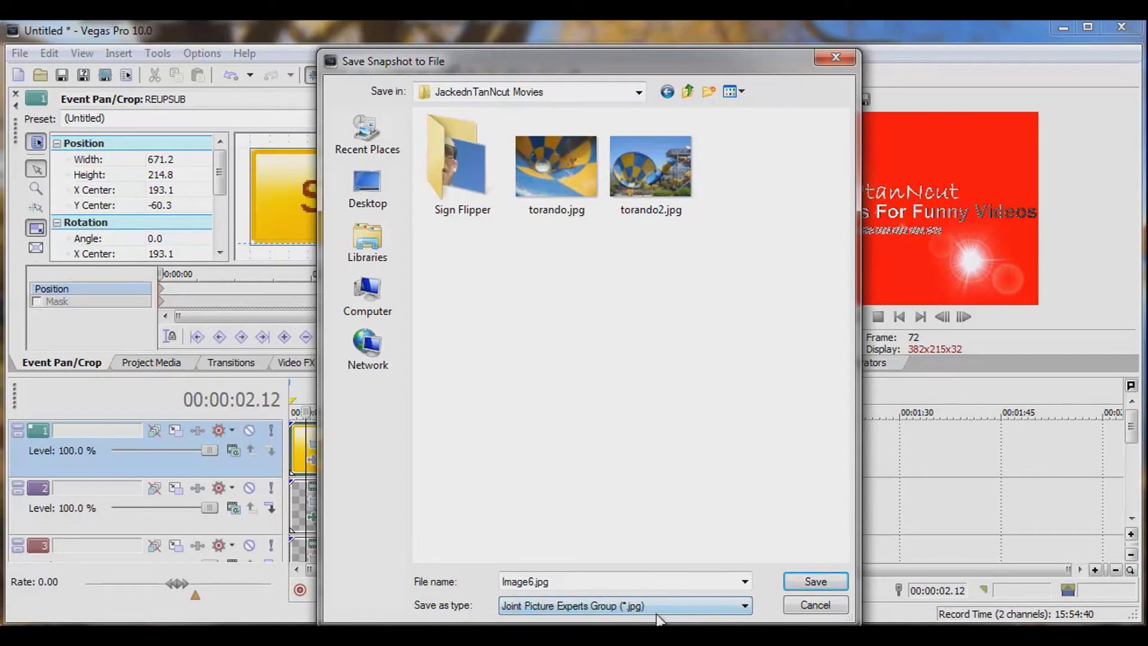
{"action": "left_click", "coordinate": [744, 606]}
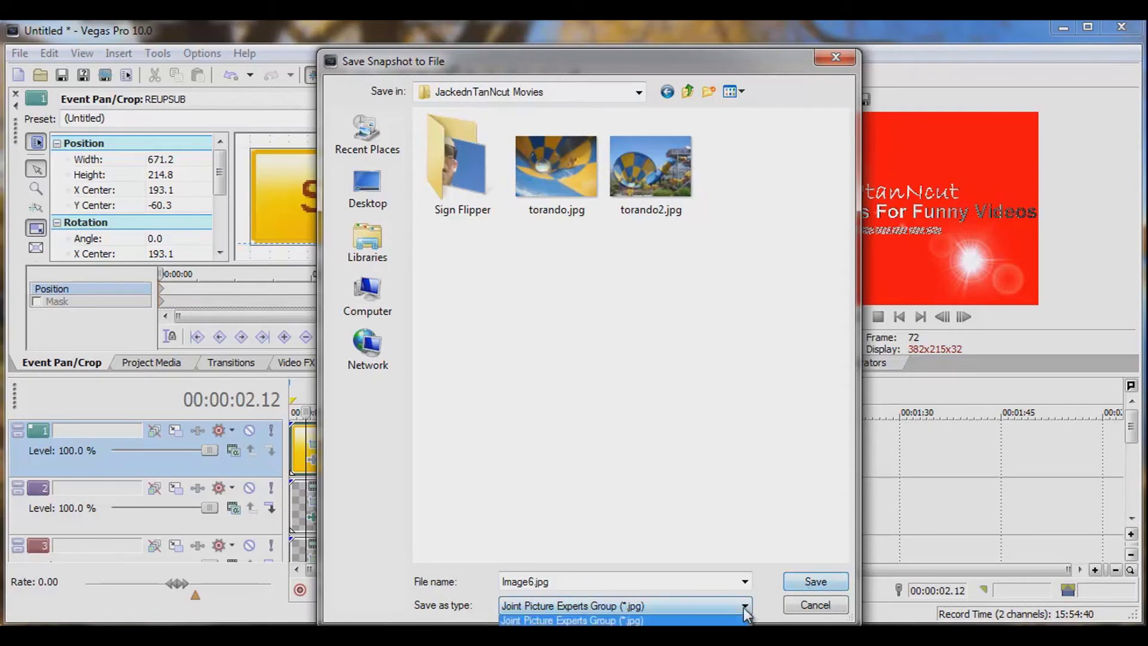
{"action": "left_click", "coordinate": [744, 606]}
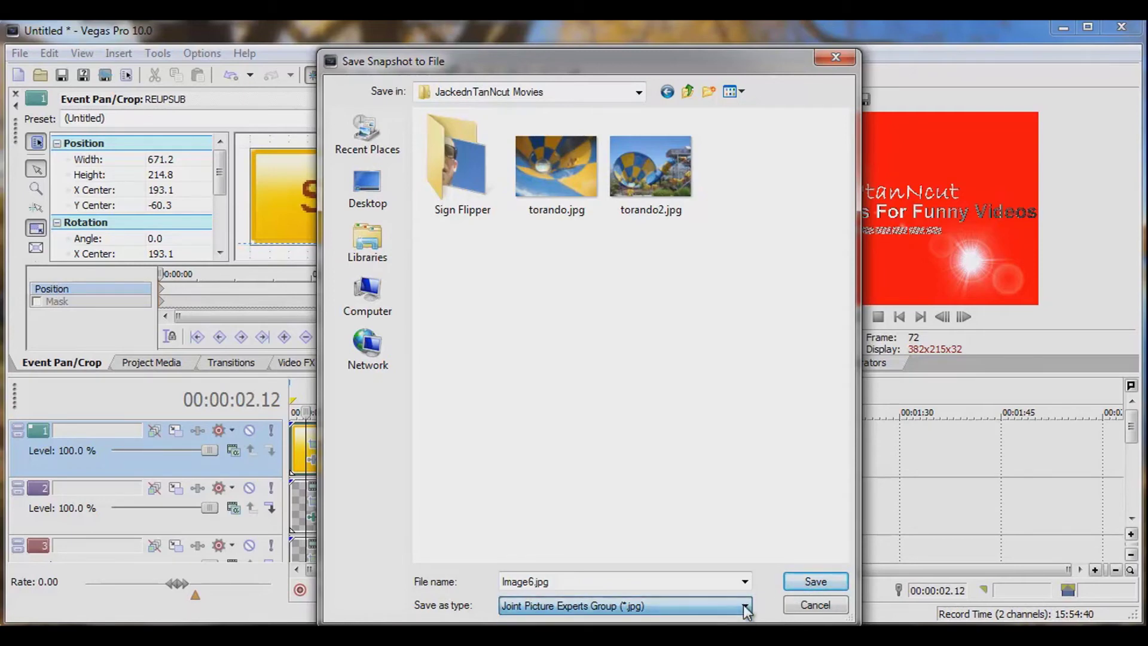
{"action": "left_click", "coordinate": [802, 584]}
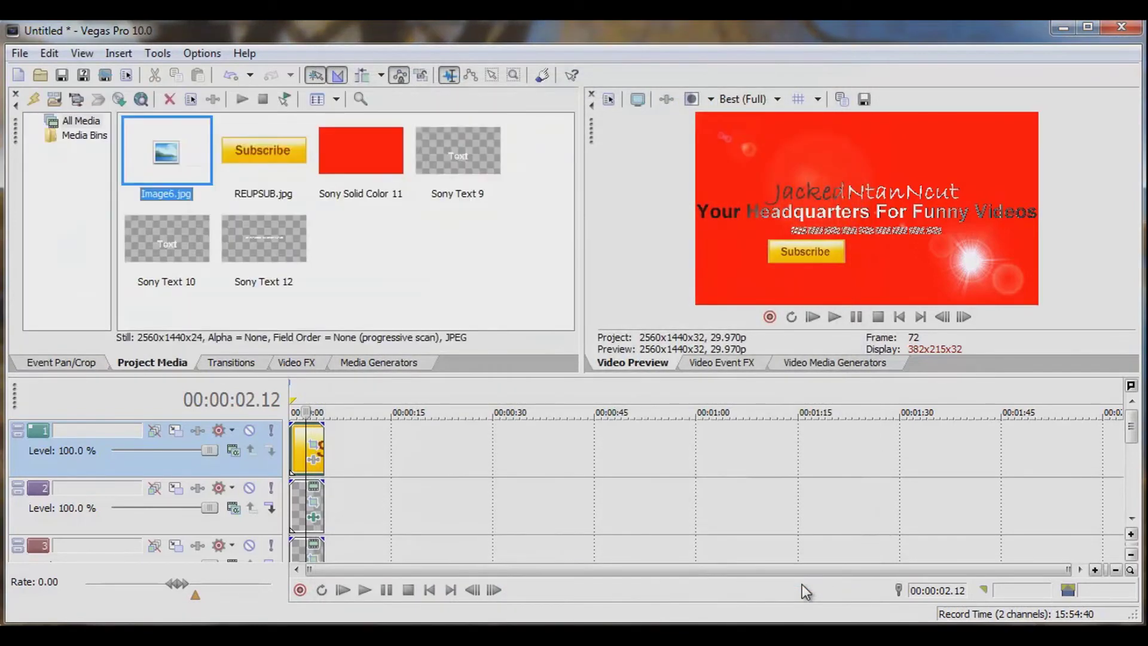
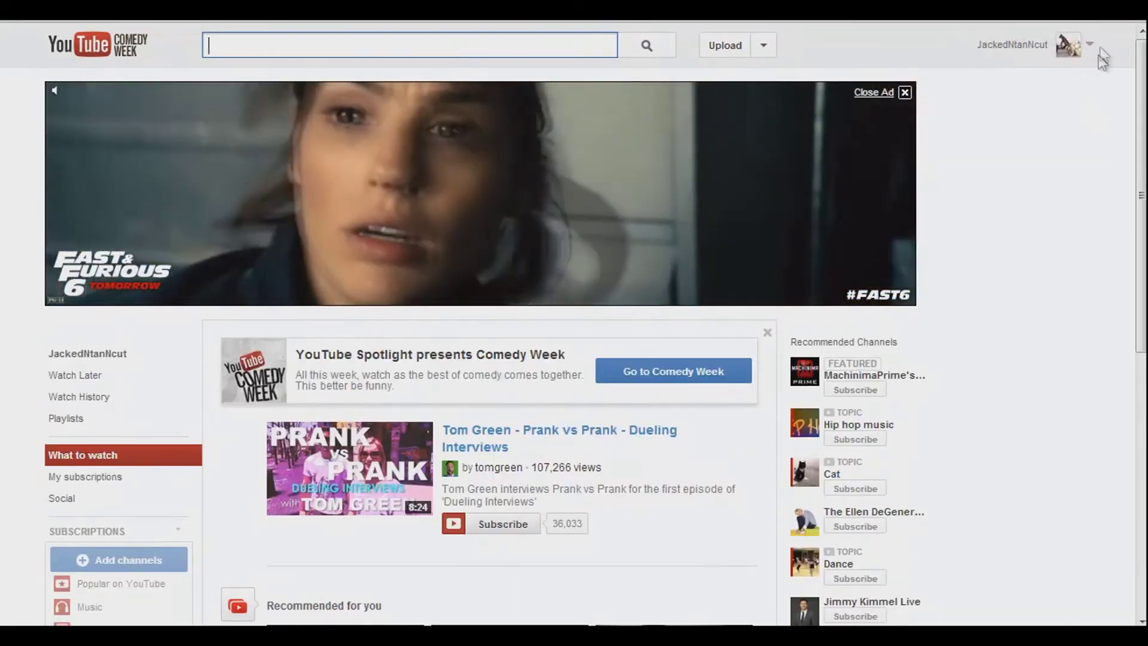
Switch to YouTube, go to the account's own channel and open its channel art for editing.
{"action": "left_click", "coordinate": [1091, 48]}
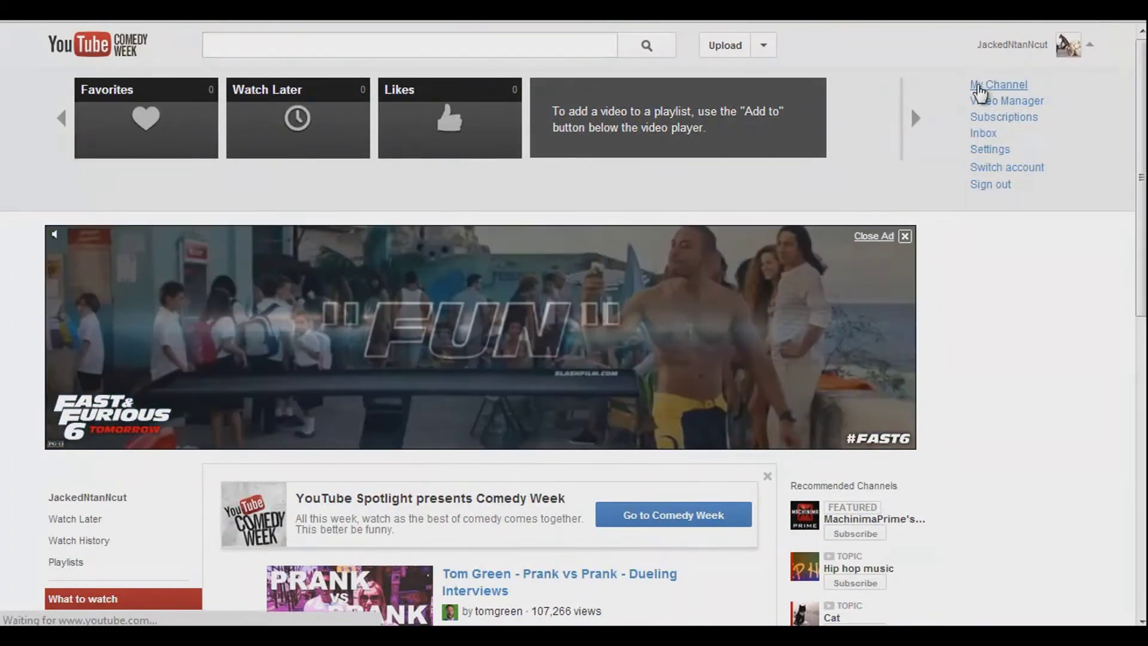
{"action": "left_click", "coordinate": [979, 90]}
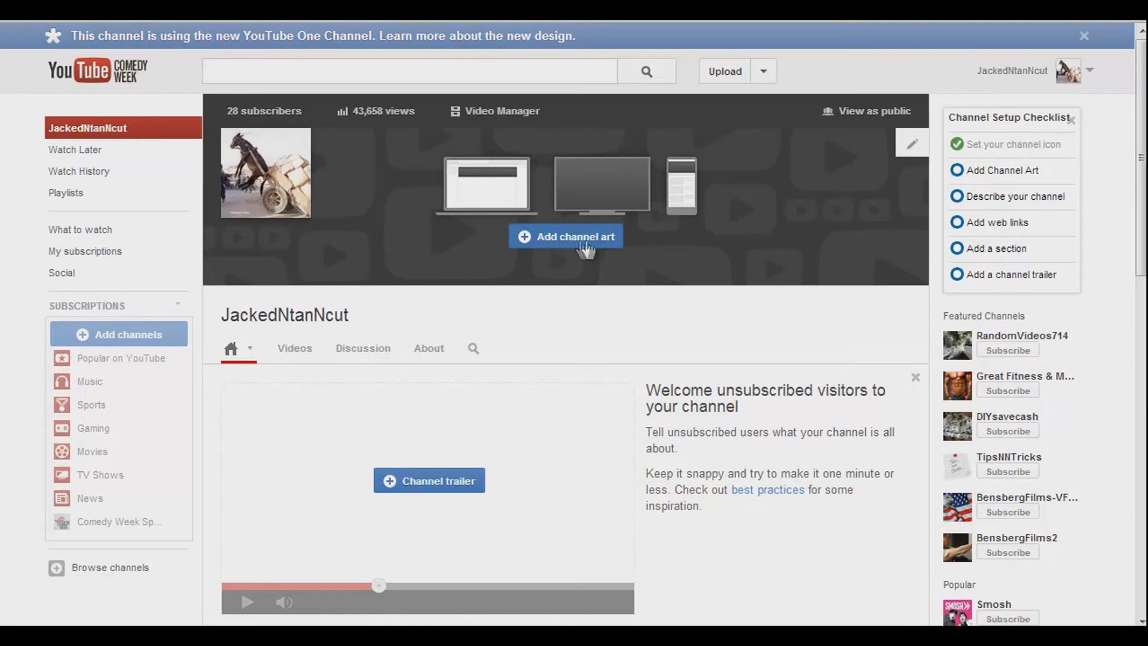
{"action": "left_click", "coordinate": [912, 146]}
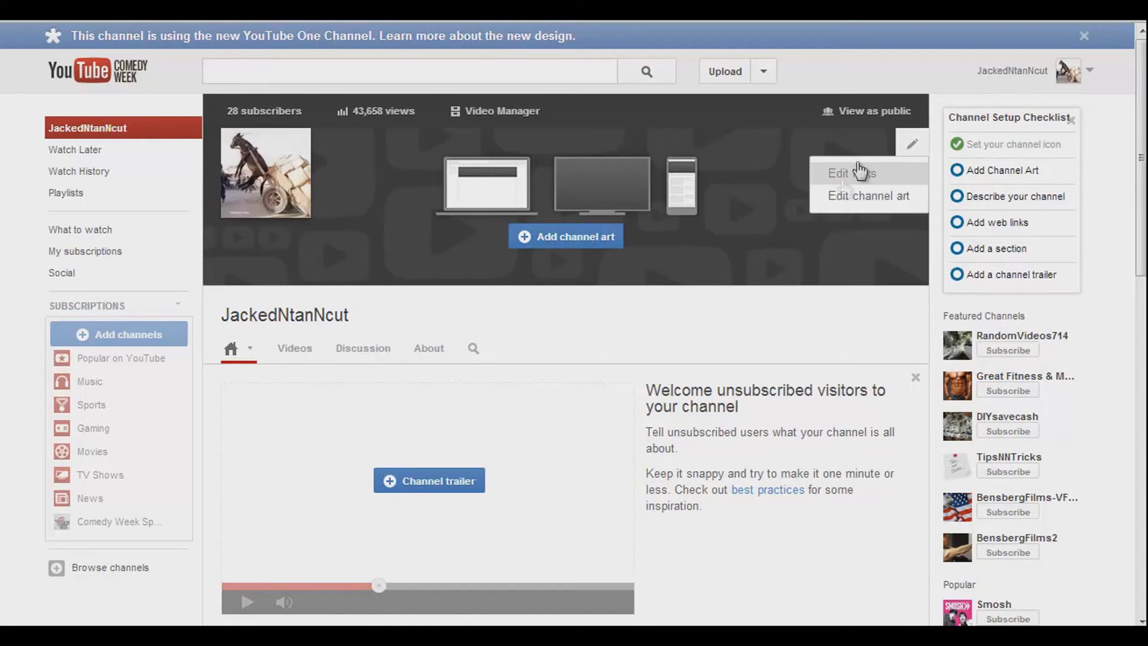
{"action": "left_click", "coordinate": [856, 197]}
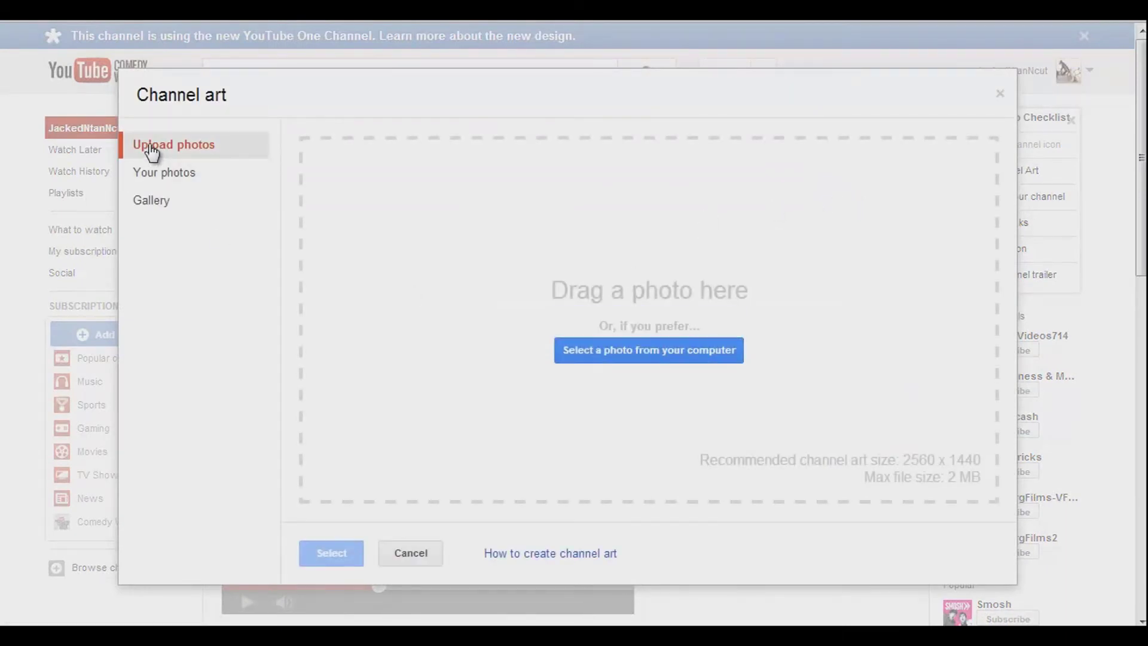
Upload Image6.jpg from the JackednTanNcut Movies folder on My Book (E:) and select it as the channel art.
{"action": "left_click", "coordinate": [598, 354]}
{"action": "left_click", "coordinate": [92, 353]}
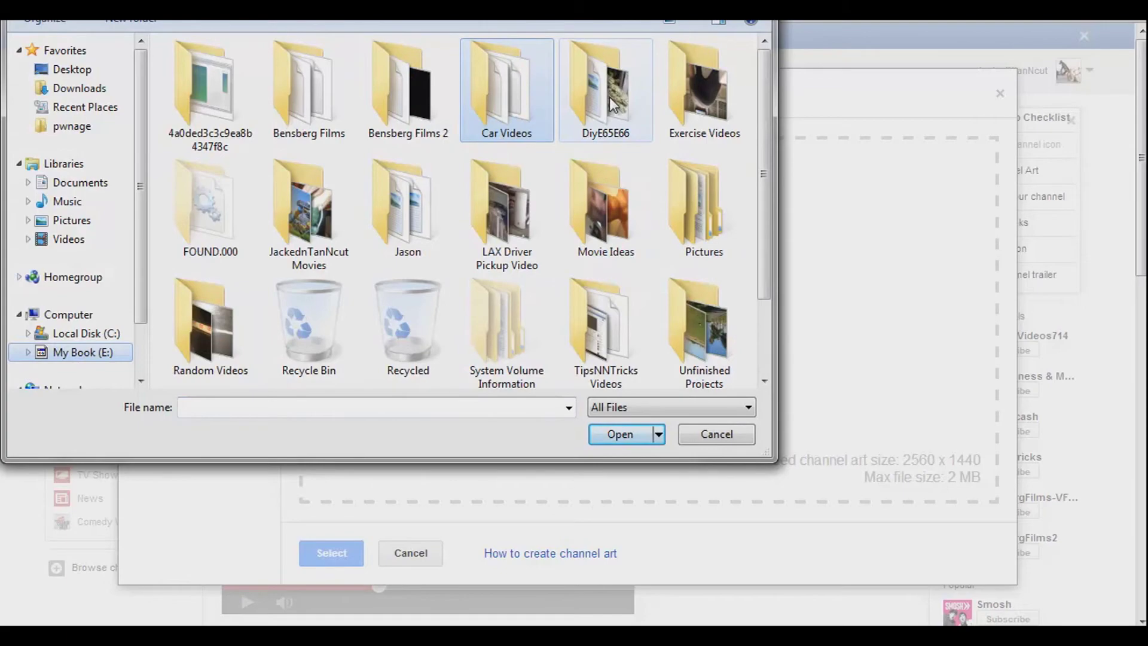
{"action": "double_click", "coordinate": [318, 203]}
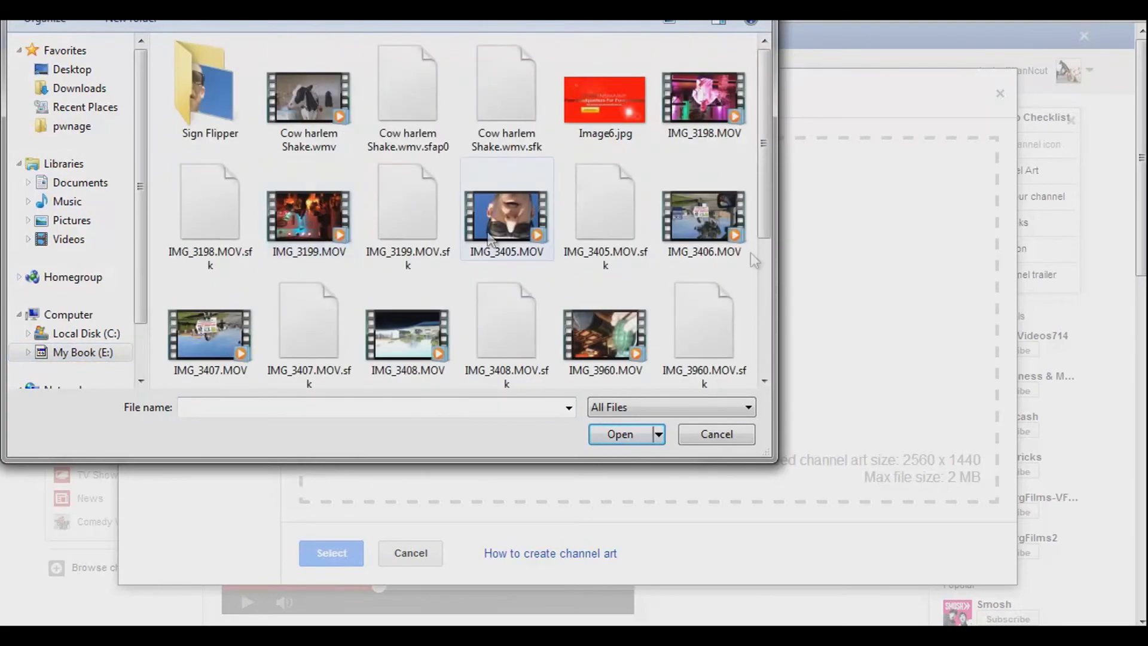
{"action": "double_click", "coordinate": [598, 101]}
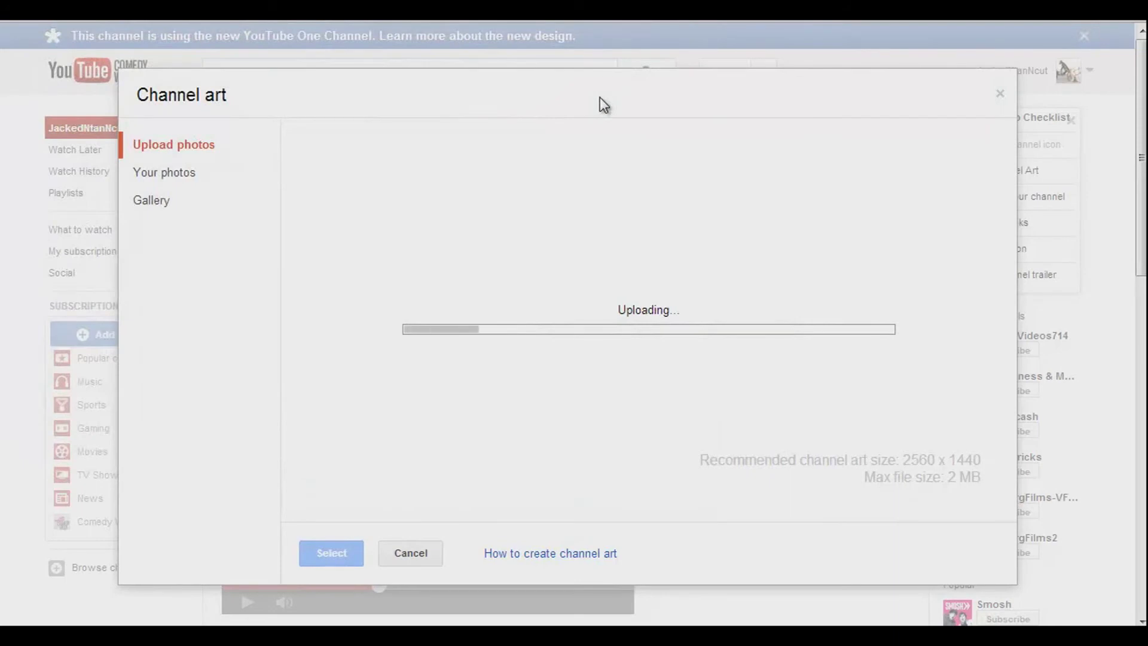
{"action": "mouse_move", "coordinate": [701, 464]}
{"action": "left_mouse_down"}
{"action": "mouse_move", "coordinate": [851, 450]}
{"action": "mouse_move", "coordinate": [971, 461]}
{"action": "mouse_move", "coordinate": [975, 474]}
{"action": "mouse_move", "coordinate": [981, 457]}
{"action": "mouse_move", "coordinate": [702, 459]}
{"action": "left_mouse_up"}
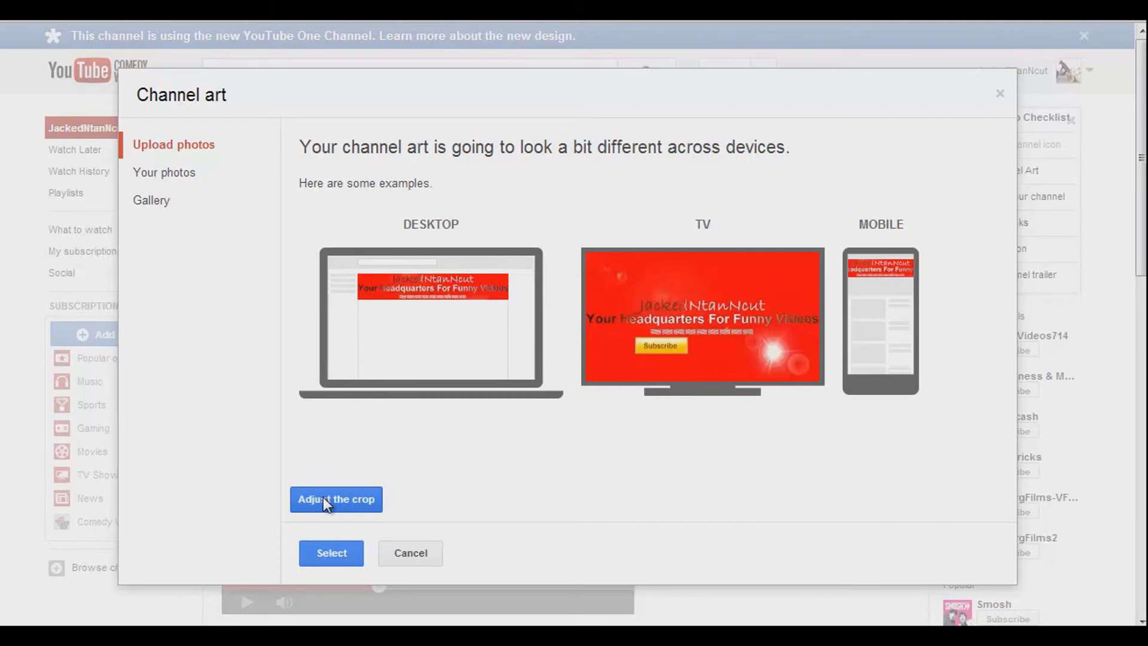
{"action": "left_click", "coordinate": [321, 551]}
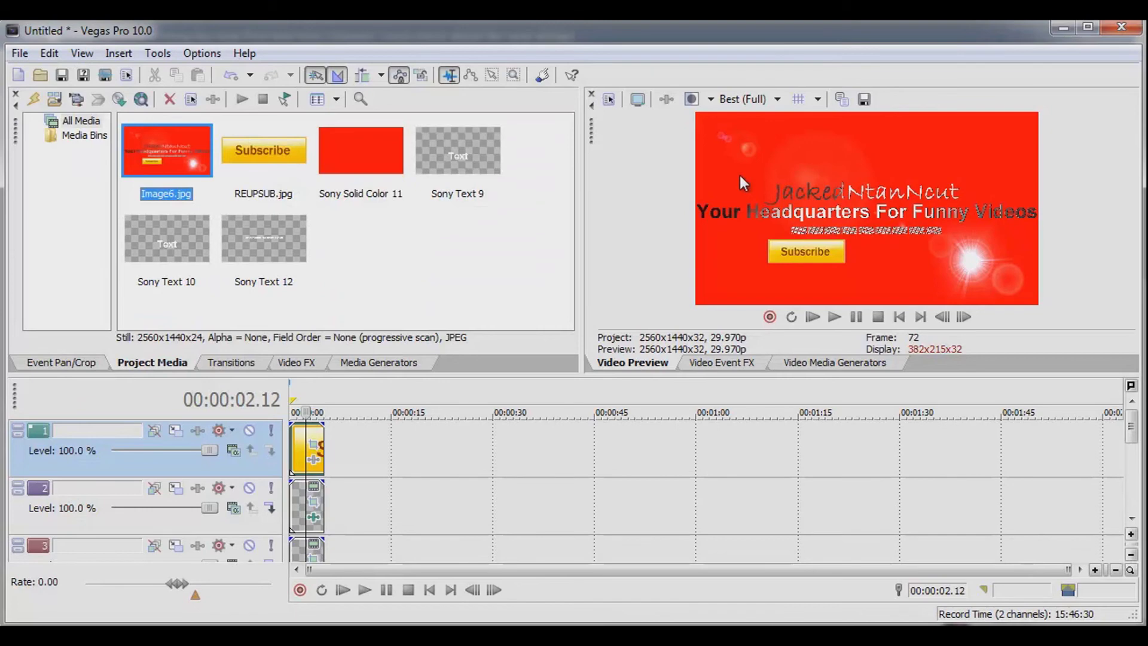
Switch back to Vegas Pro and set the project's video size to 2120 x 1192.
{"action": "left_click", "coordinate": [605, 101]}
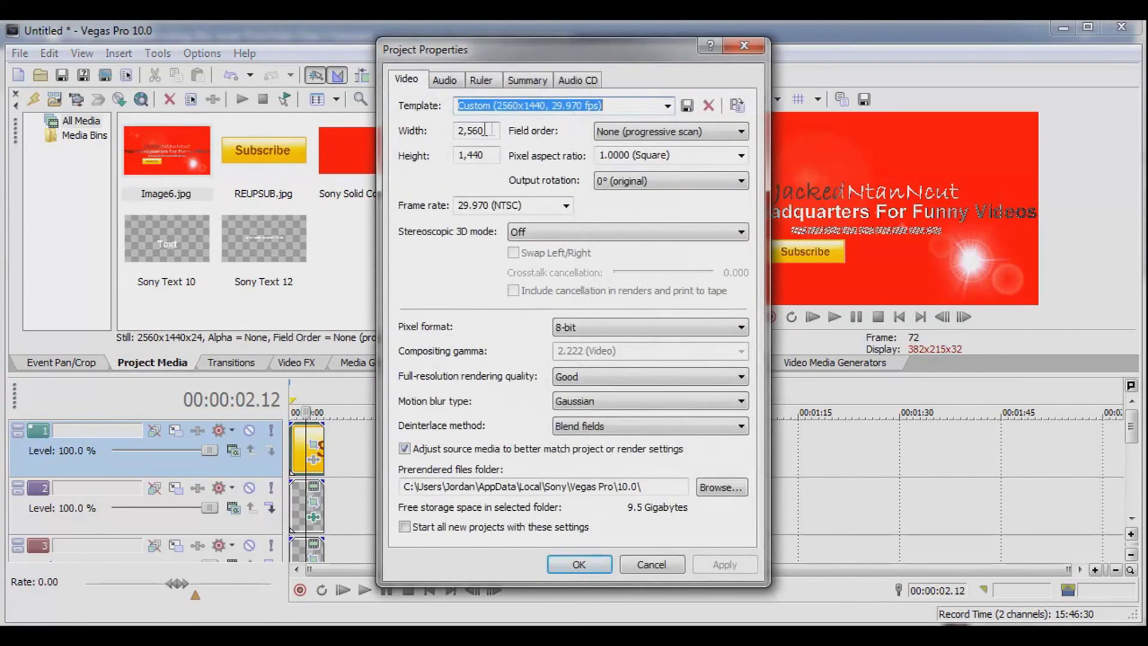
{"action": "key", "text": "Tab"}
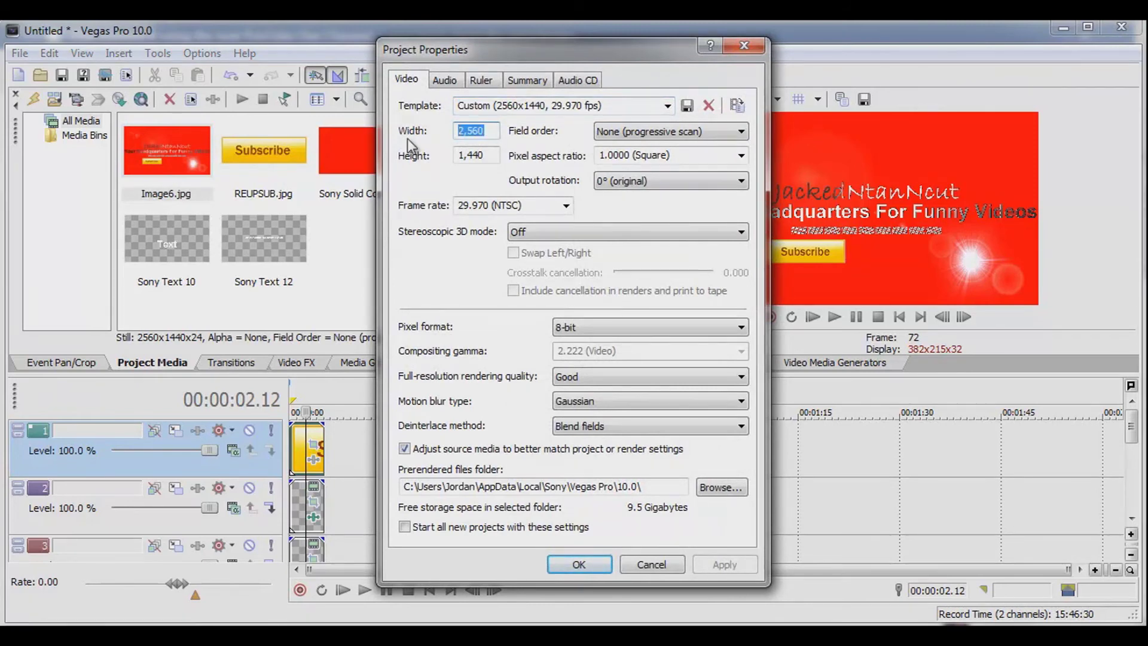
{"action": "type", "text": "2,120"}
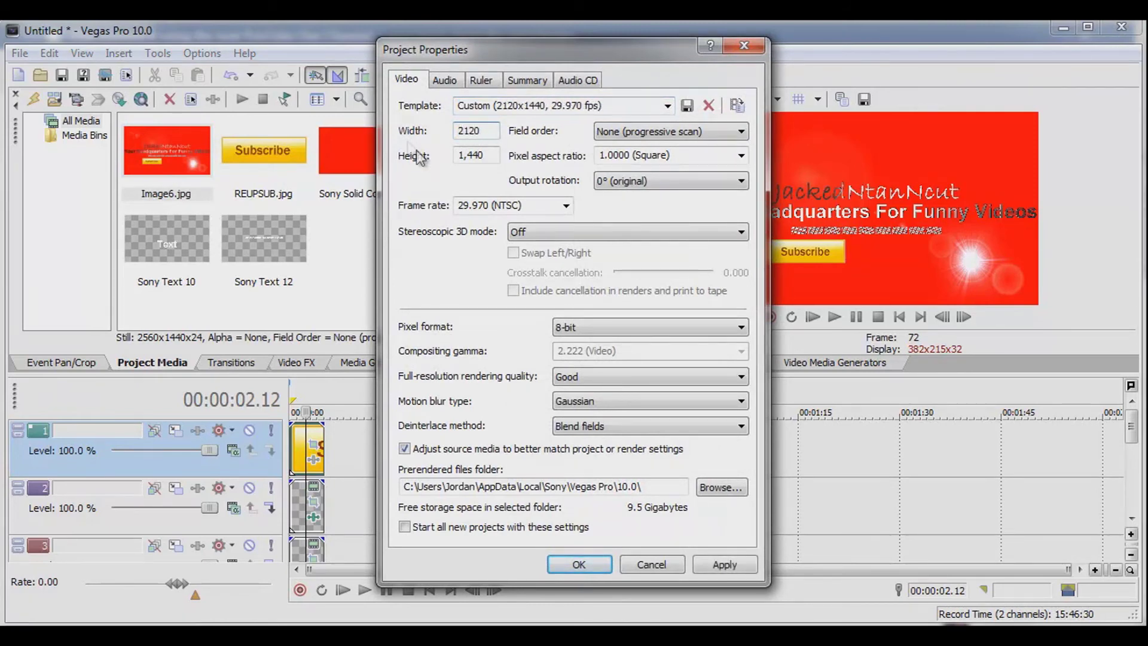
{"action": "left_click", "coordinate": [458, 160]}
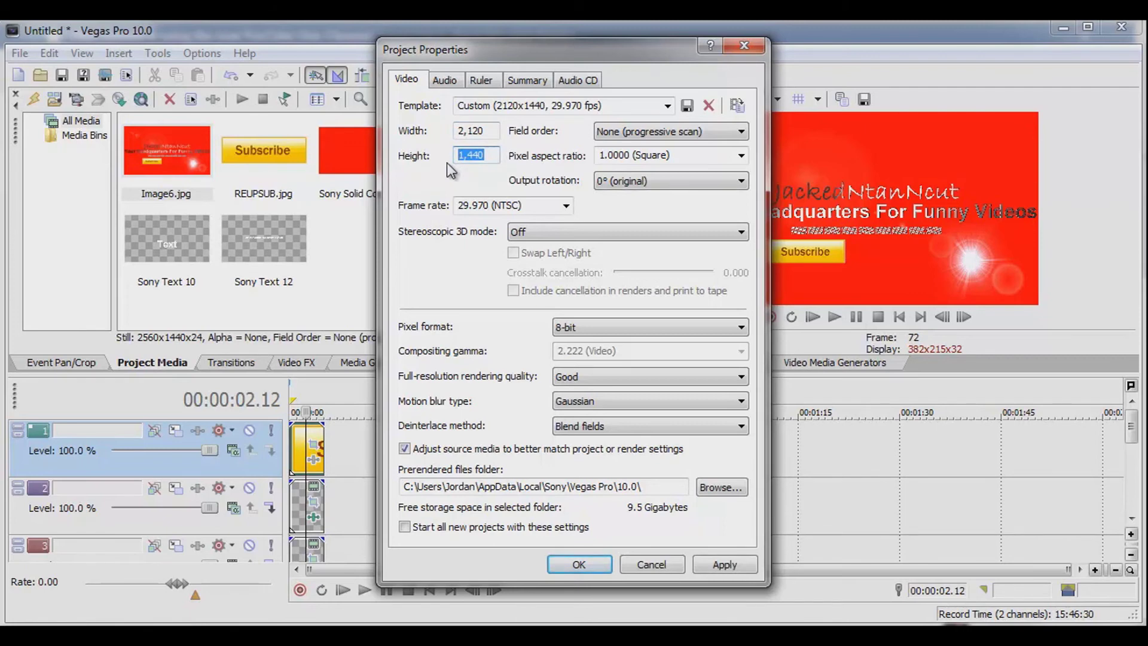
{"action": "type", "text": "1192"}
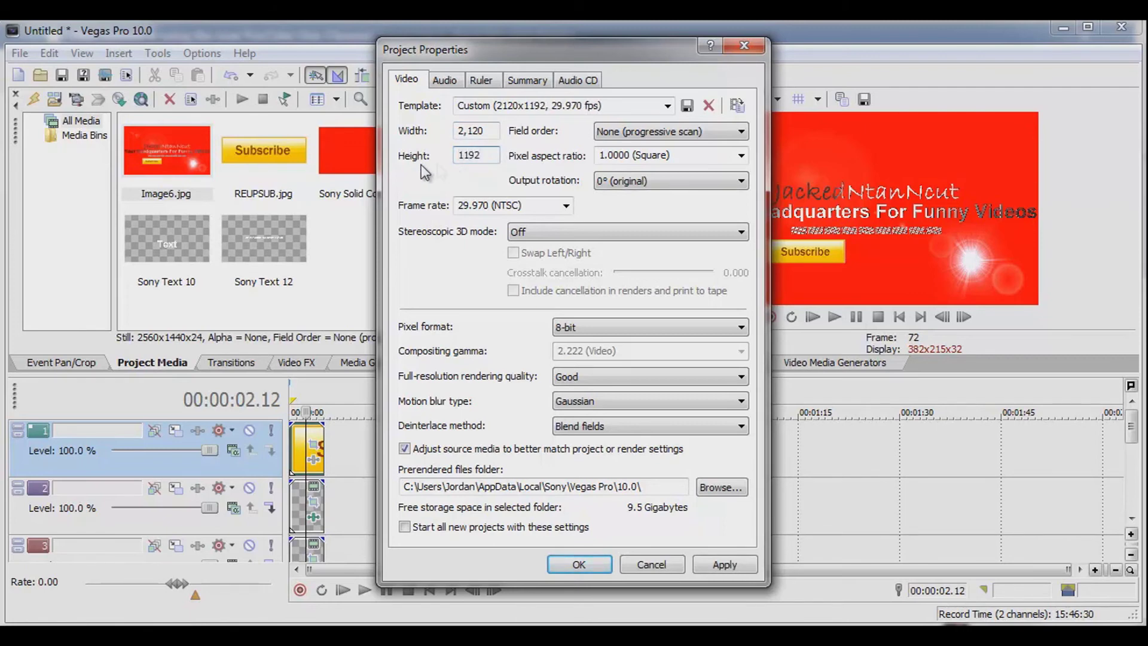
{"action": "left_click", "coordinate": [712, 565]}
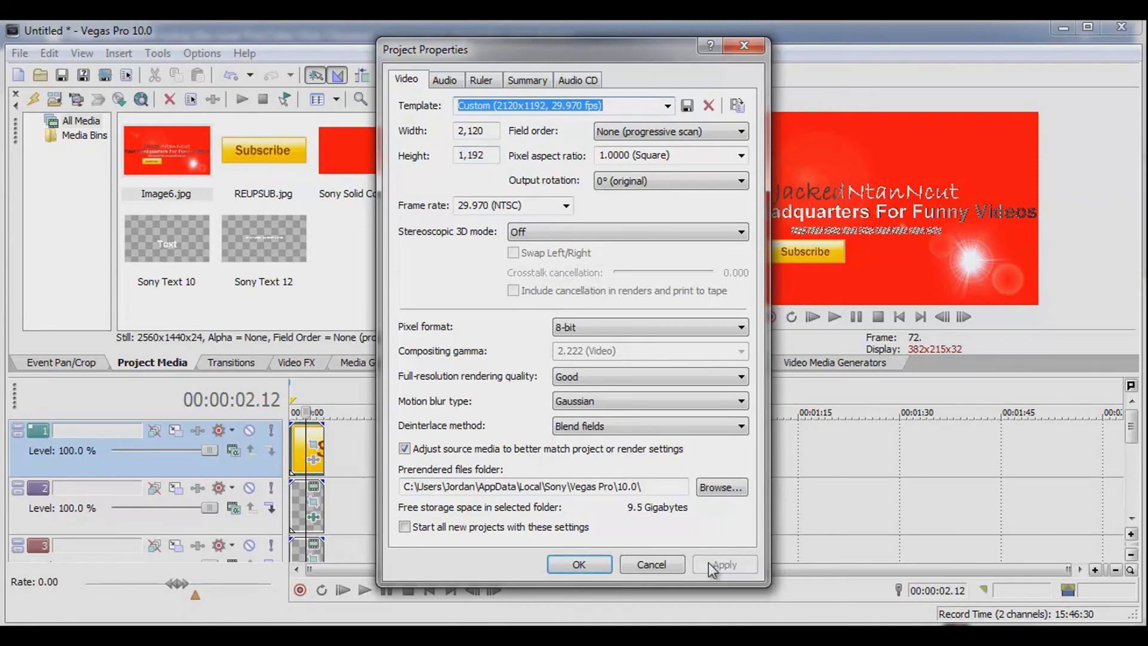
{"action": "left_click", "coordinate": [598, 561]}
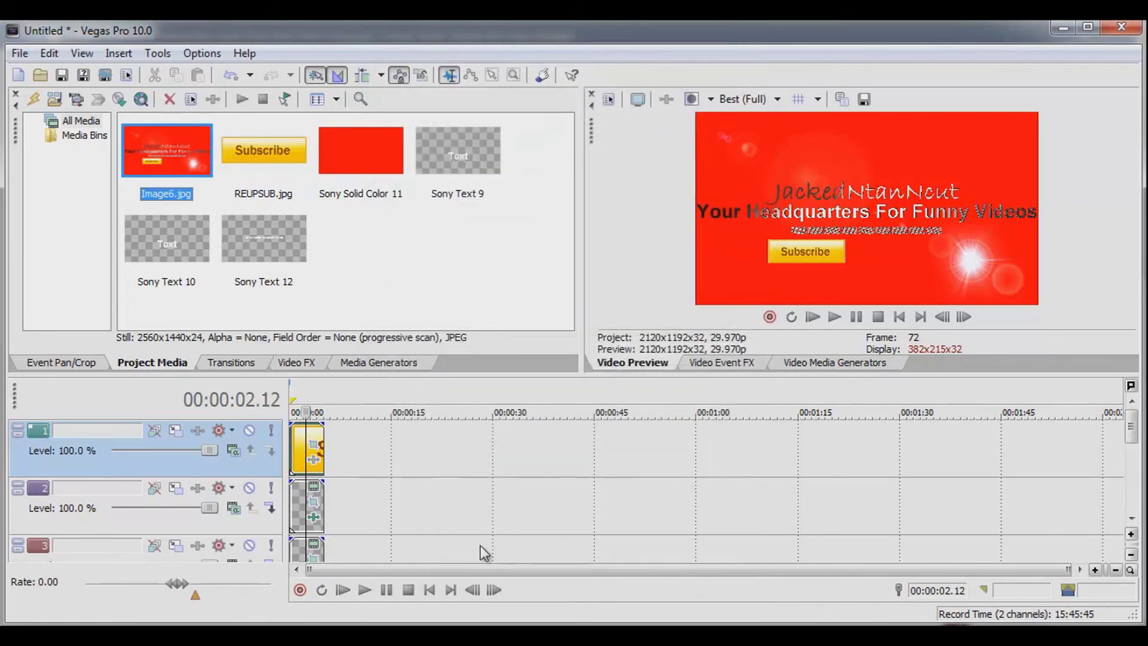
Reduce the font size of the tagline "Your Headquarters For Funny Videos" on track 3 to 28.
{"action": "left_click", "coordinate": [312, 489]}
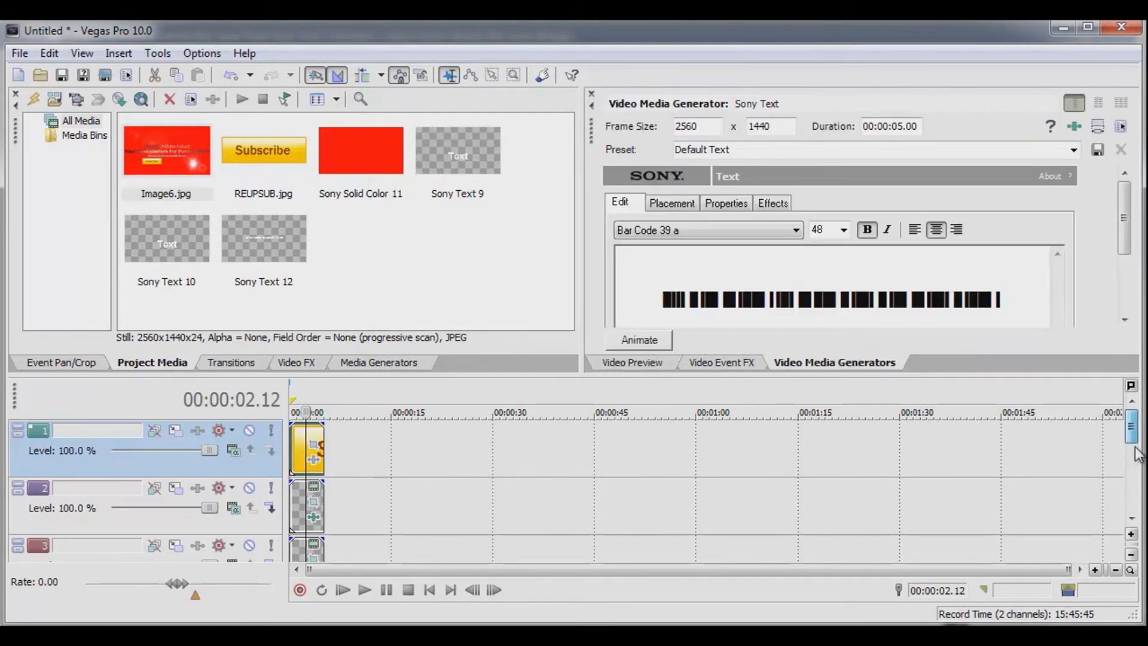
{"action": "scroll", "coordinate": [1138, 453], "scroll_direction": "down", "scroll_amount": 1}
{"action": "left_click", "coordinate": [315, 489]}
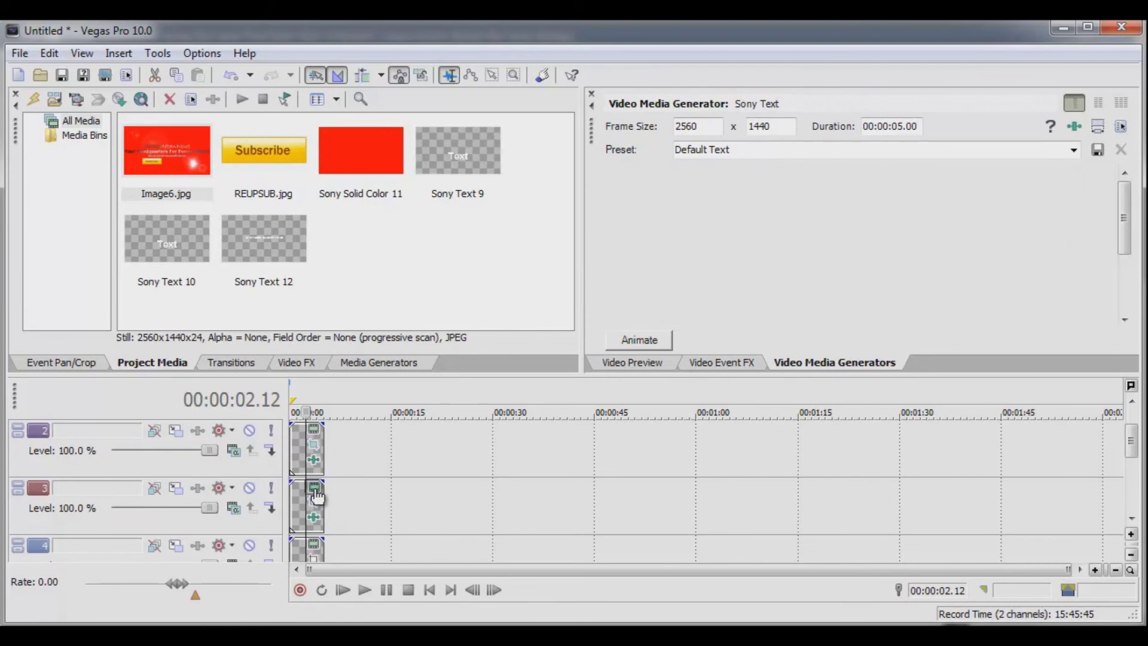
{"action": "left_click", "coordinate": [843, 229]}
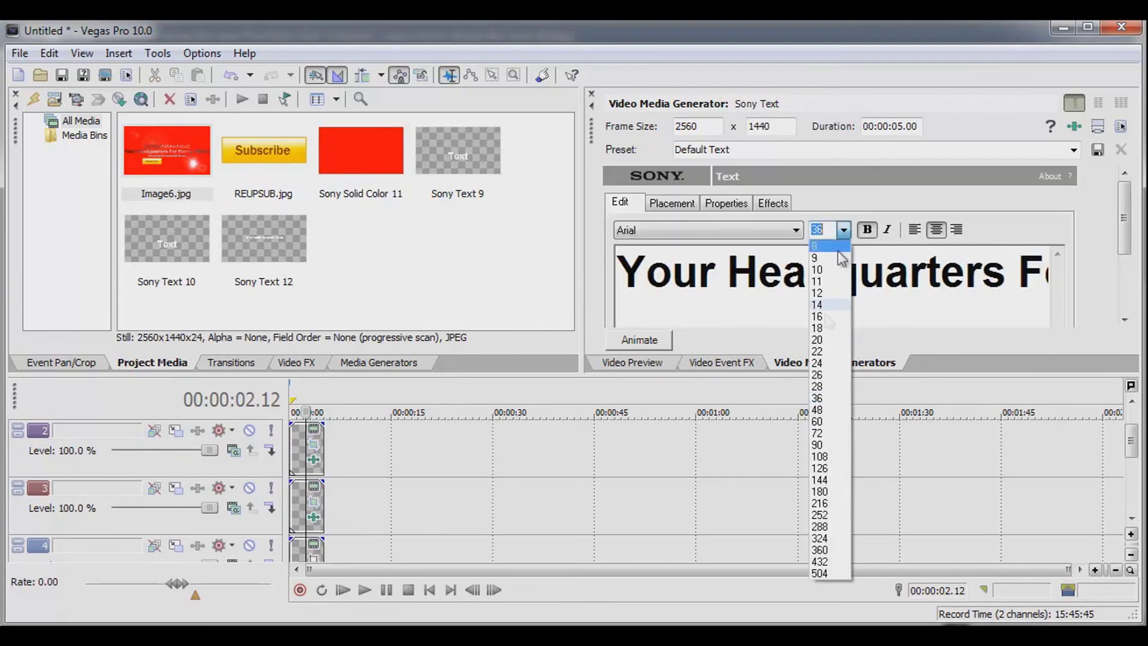
{"action": "left_click", "coordinate": [817, 386]}
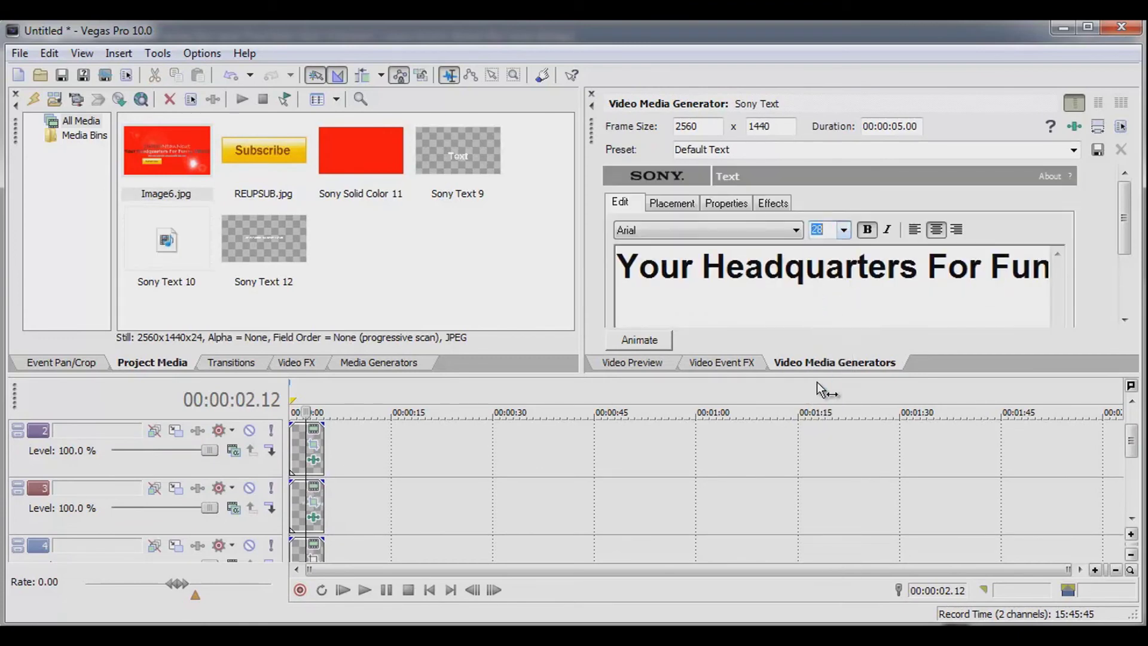
Set the font size of the JackedNtanNcut title on track 4 to 36 and show the video preview.
{"action": "left_click", "coordinate": [315, 549]}
{"action": "left_click", "coordinate": [843, 230]}
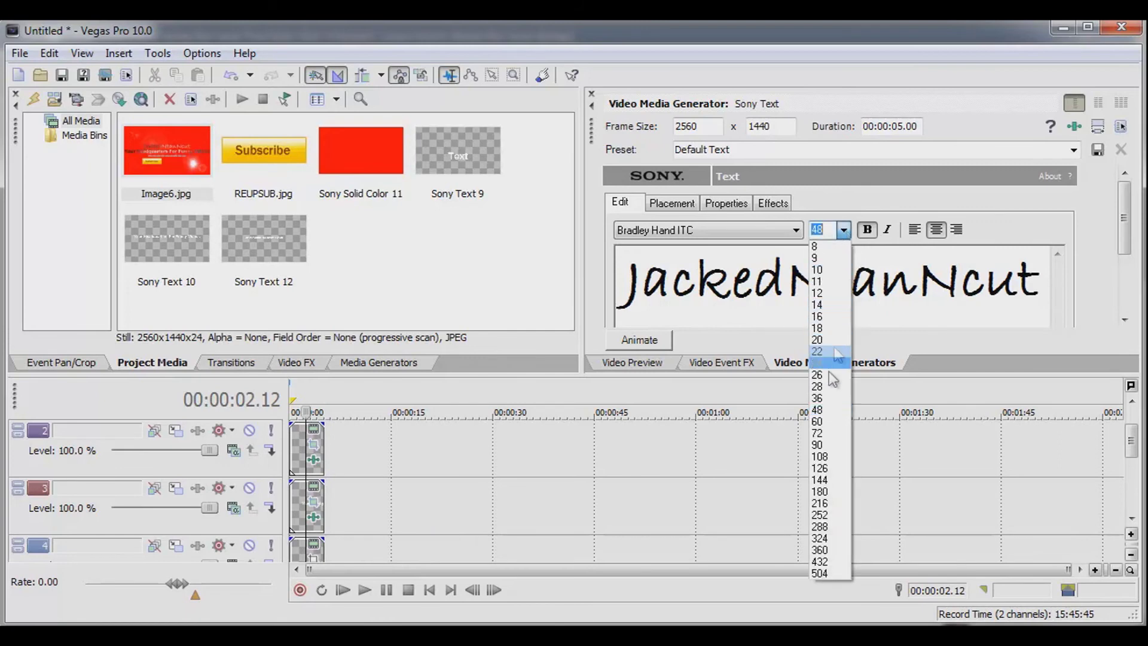
{"action": "left_click", "coordinate": [828, 398]}
{"action": "left_click", "coordinate": [663, 366]}
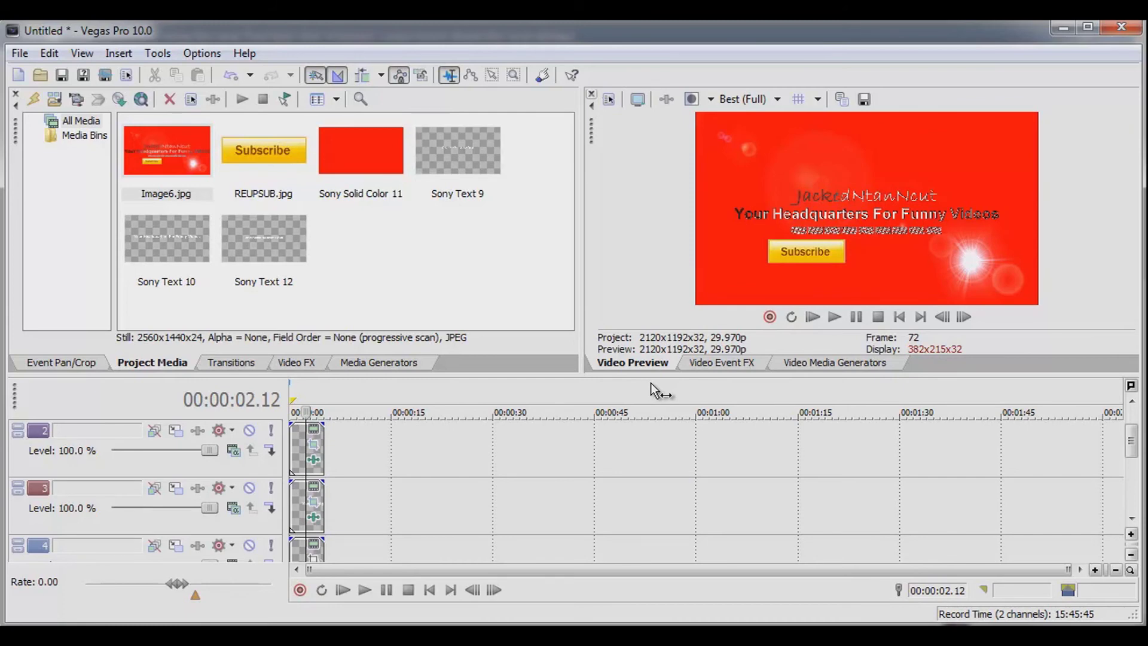
Save a snapshot of the previewed banner frame as Image1.jpg in the JackednTanNcut Movies folder.
{"action": "left_click", "coordinate": [865, 100]}
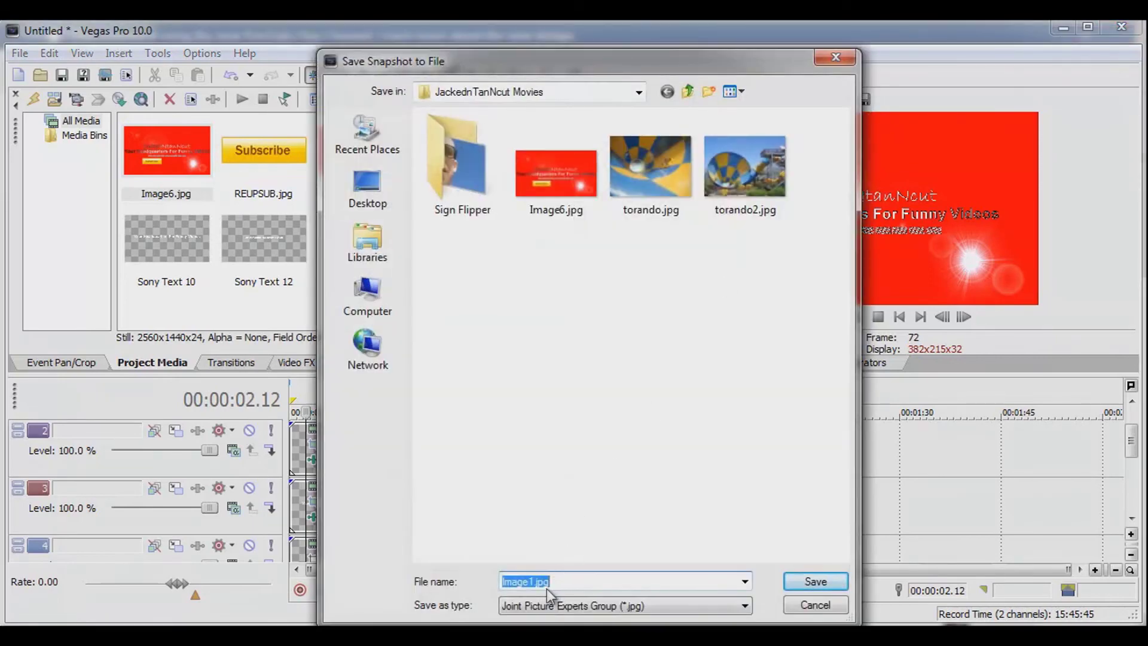
{"action": "left_click", "coordinate": [814, 583]}
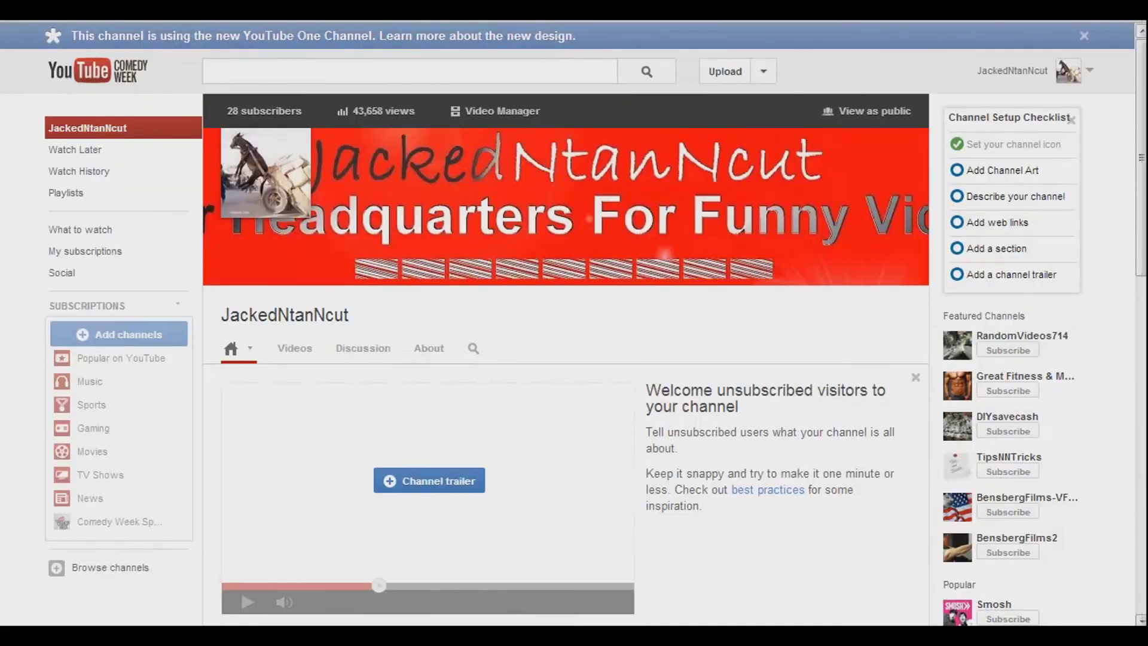
Switch to the YouTube channel page and replace the channel art with Image1.jpg uploaded from the computer.
{"action": "mouse_move", "coordinate": [886, 171]}
{"action": "left_click", "coordinate": [908, 153]}
{"action": "left_click", "coordinate": [873, 192]}
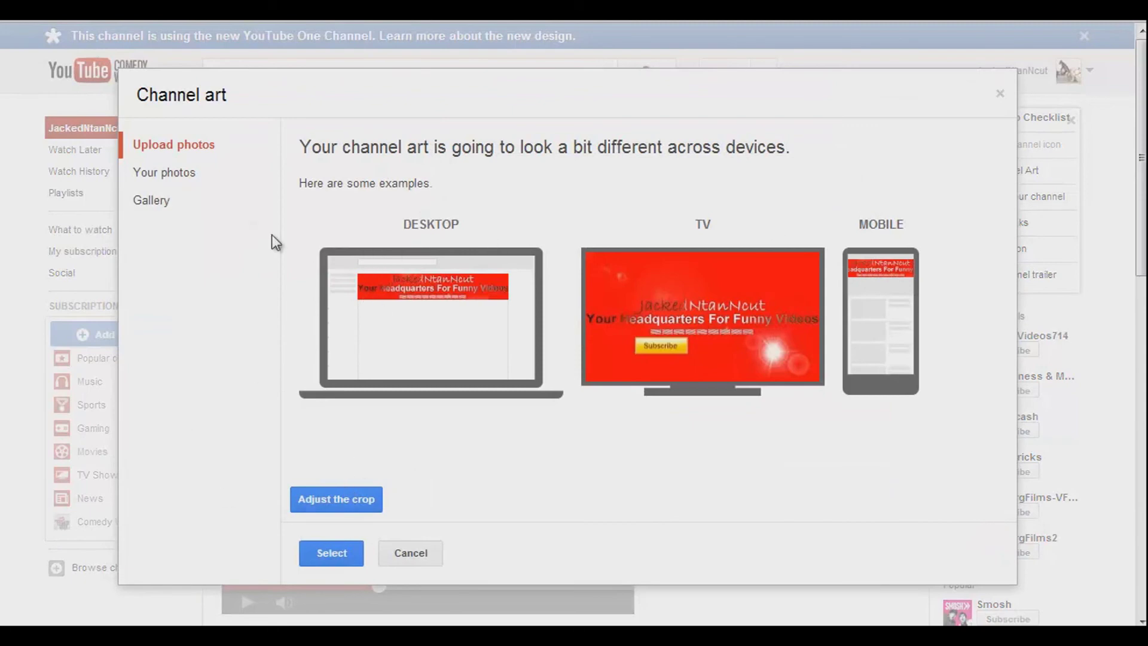
{"action": "left_click", "coordinate": [165, 148]}
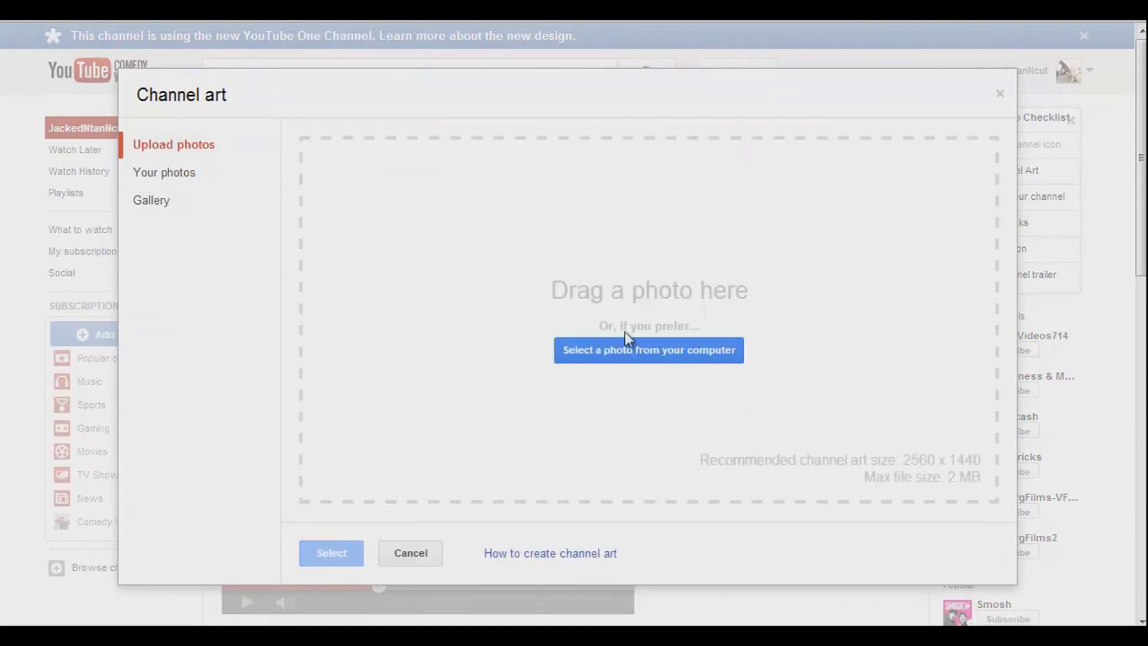
{"action": "left_click", "coordinate": [635, 357]}
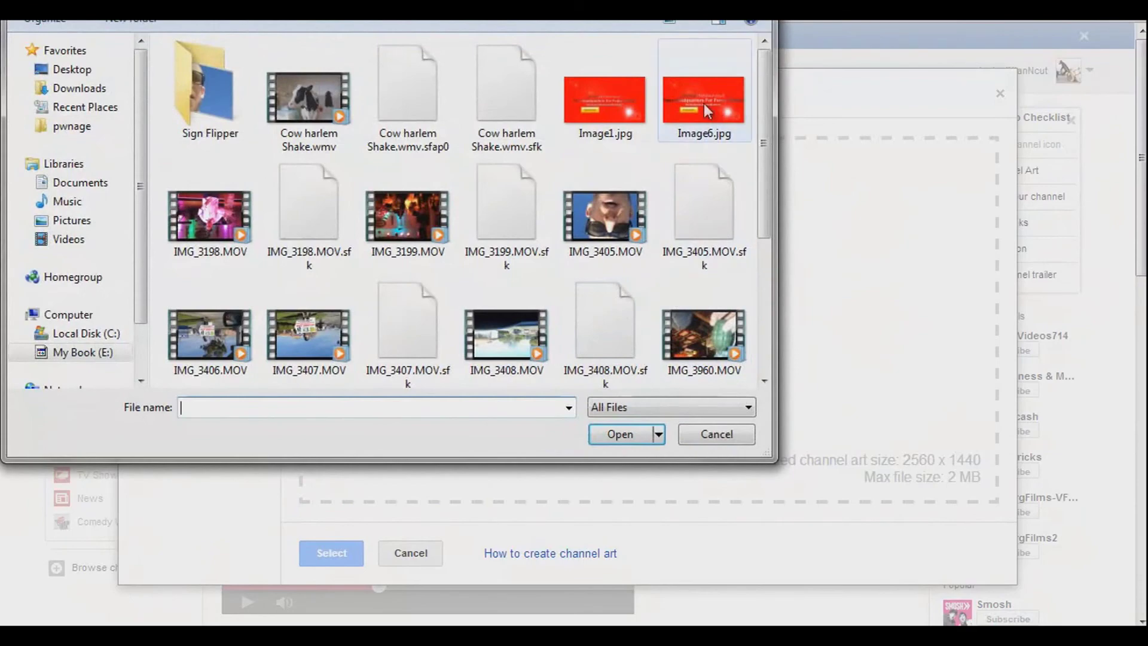
{"action": "double_click", "coordinate": [587, 92]}
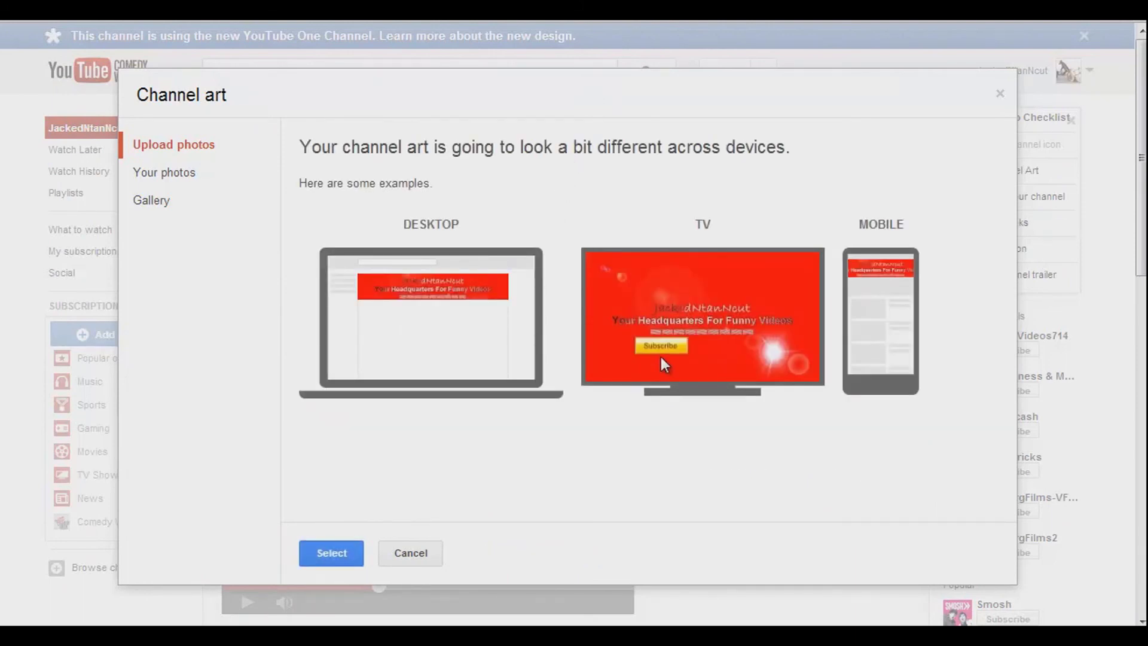
{"action": "left_click", "coordinate": [338, 555]}
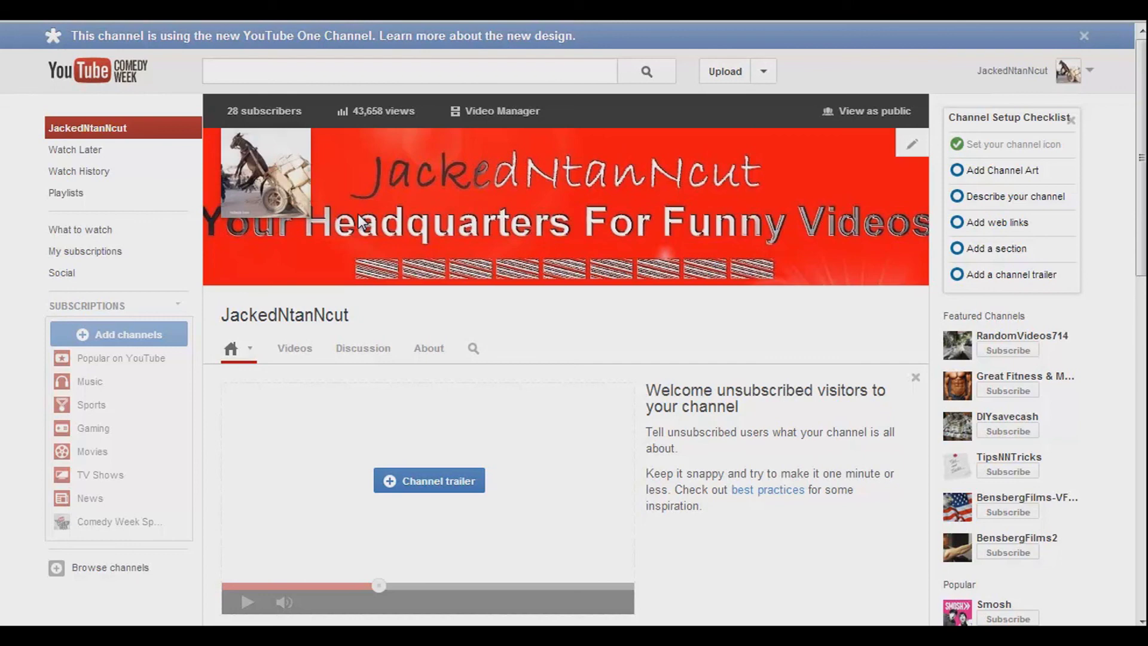
{"action": "left_click", "coordinate": [1064, 625]}
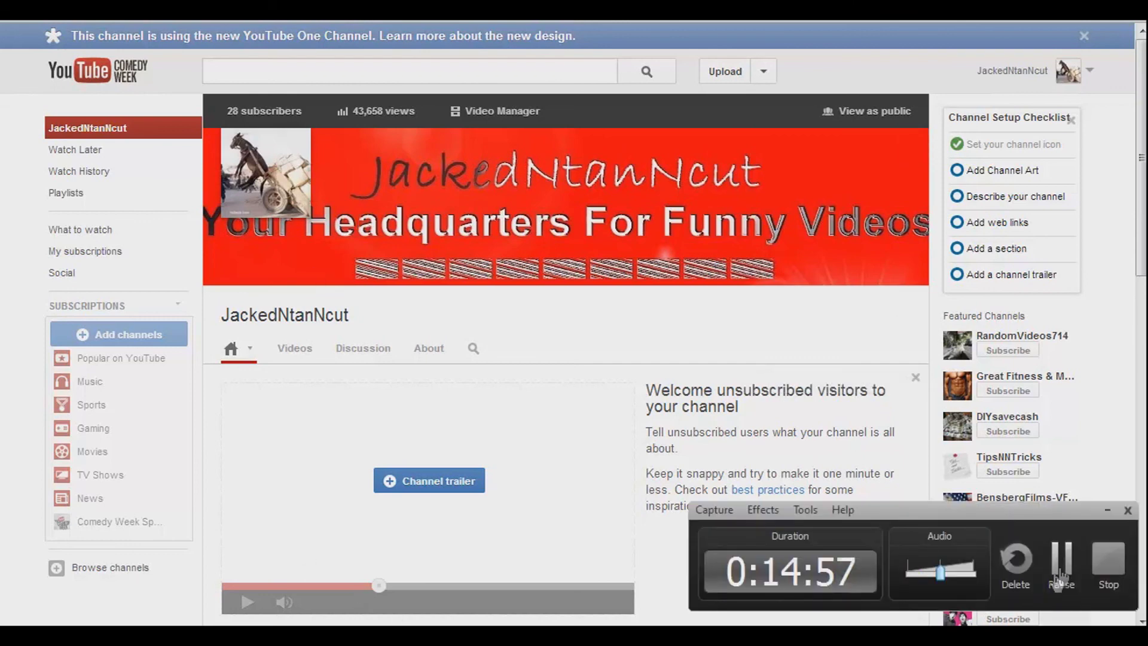